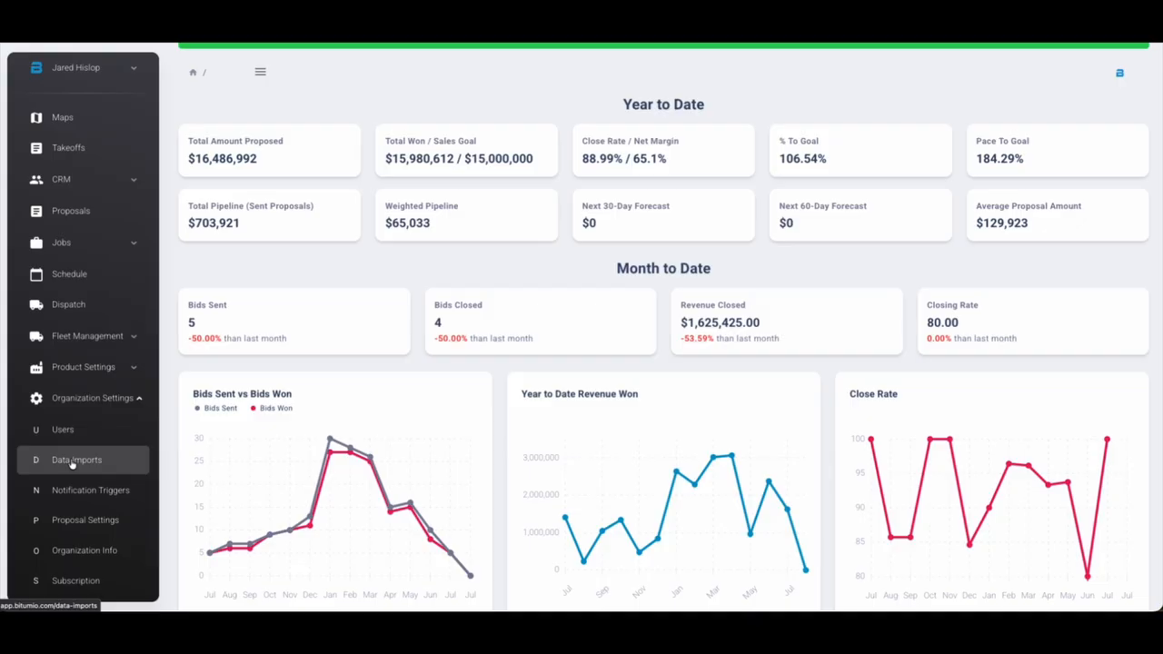
# Collapse Organization Settings in the sidebar, then expand and collapse Product Settings
pyautogui.click(91, 398)
pyautogui.click(84, 424)
pyautogui.scroll(-1, 82, 509)
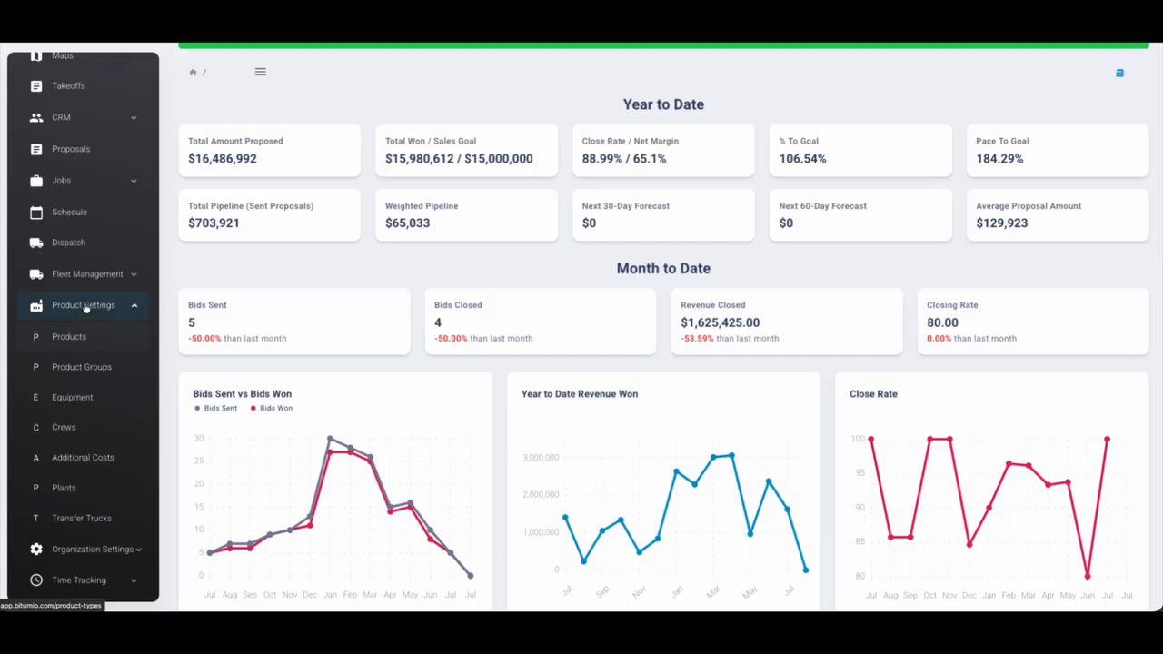
pyautogui.click(83, 305)
pyautogui.scroll(1, 86, 309)
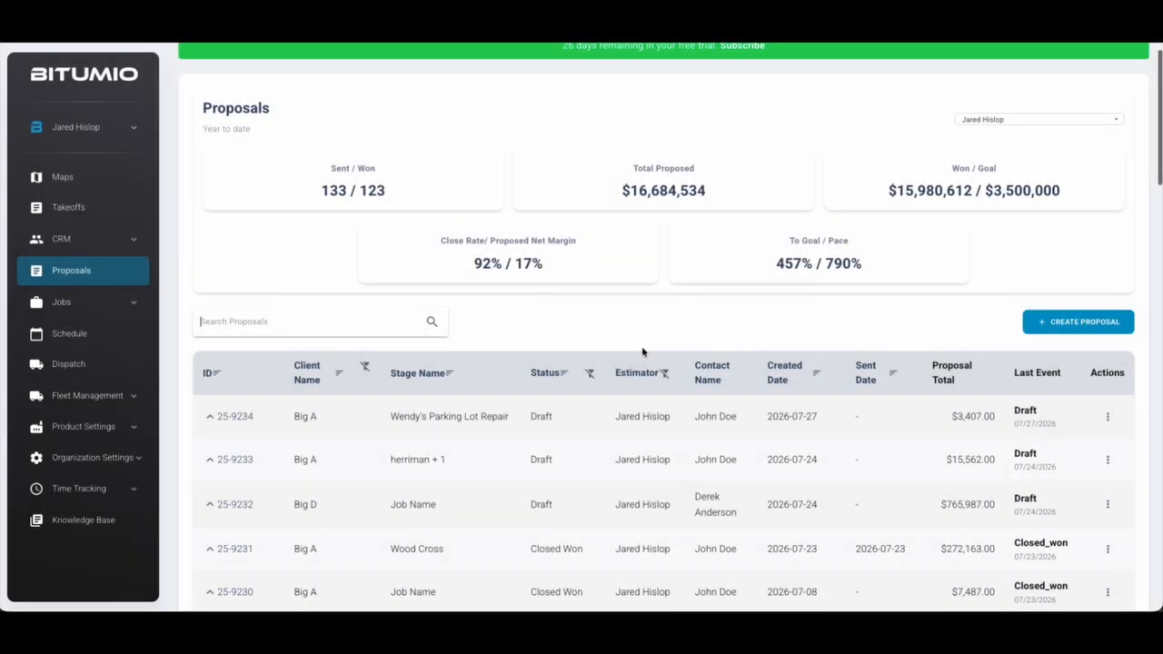
# Scroll through the proposals table and start a new proposal
pyautogui.scroll(-4, 642, 352)
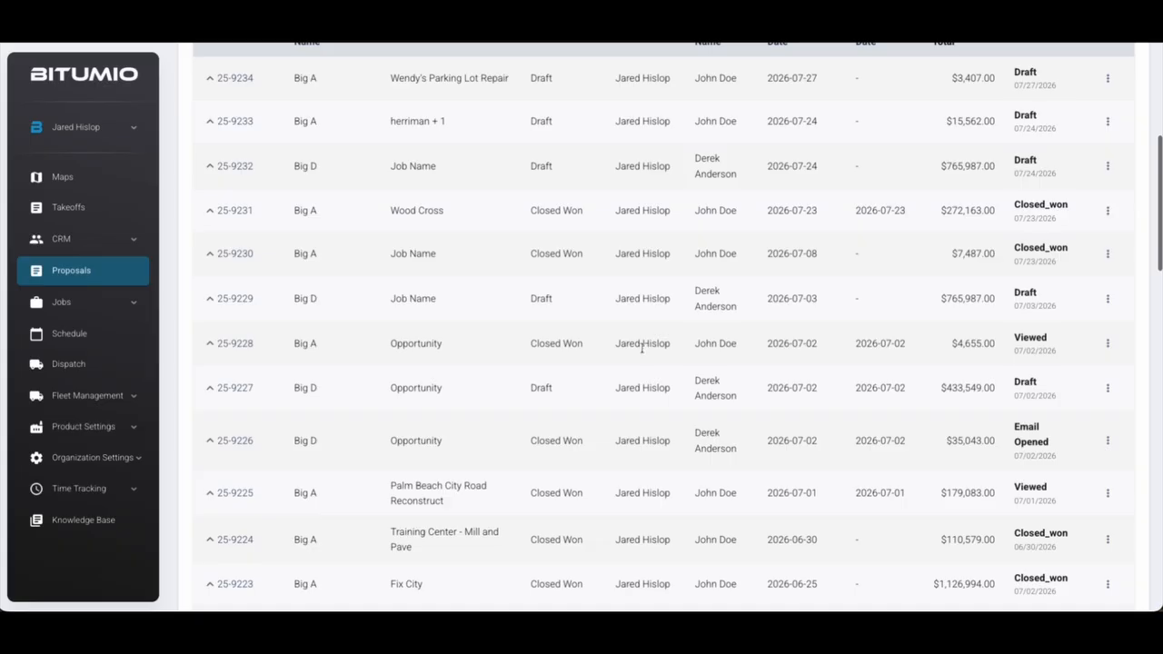
pyautogui.scroll(3, 643, 345)
pyautogui.scroll(1, 670, 264)
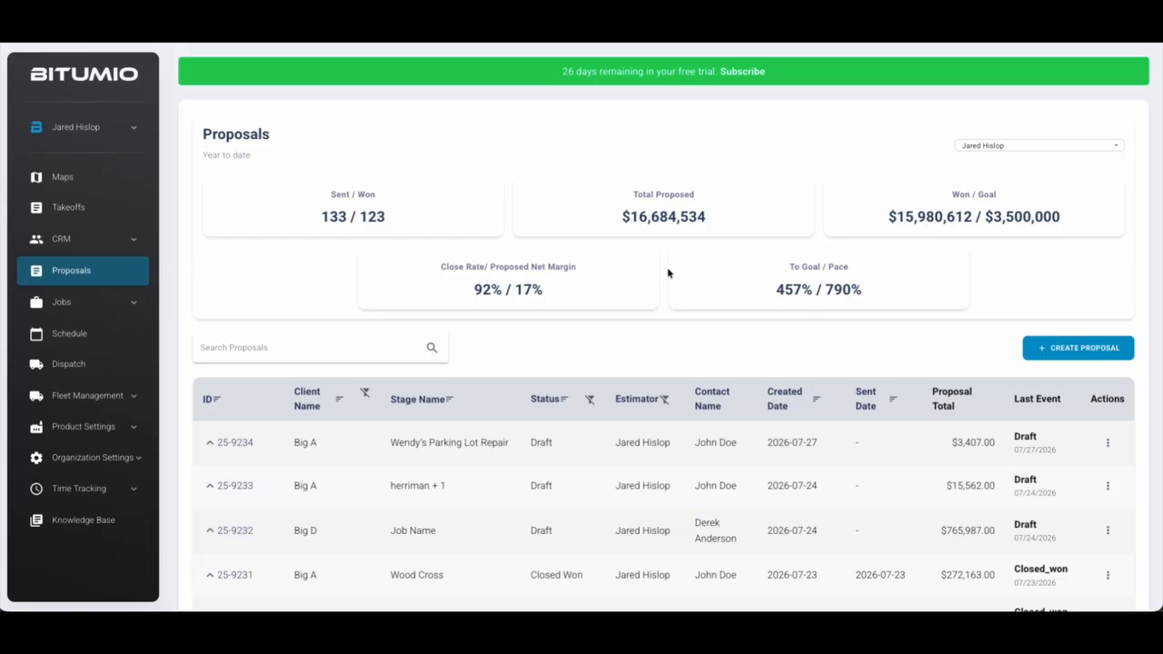
pyautogui.click(1076, 350)
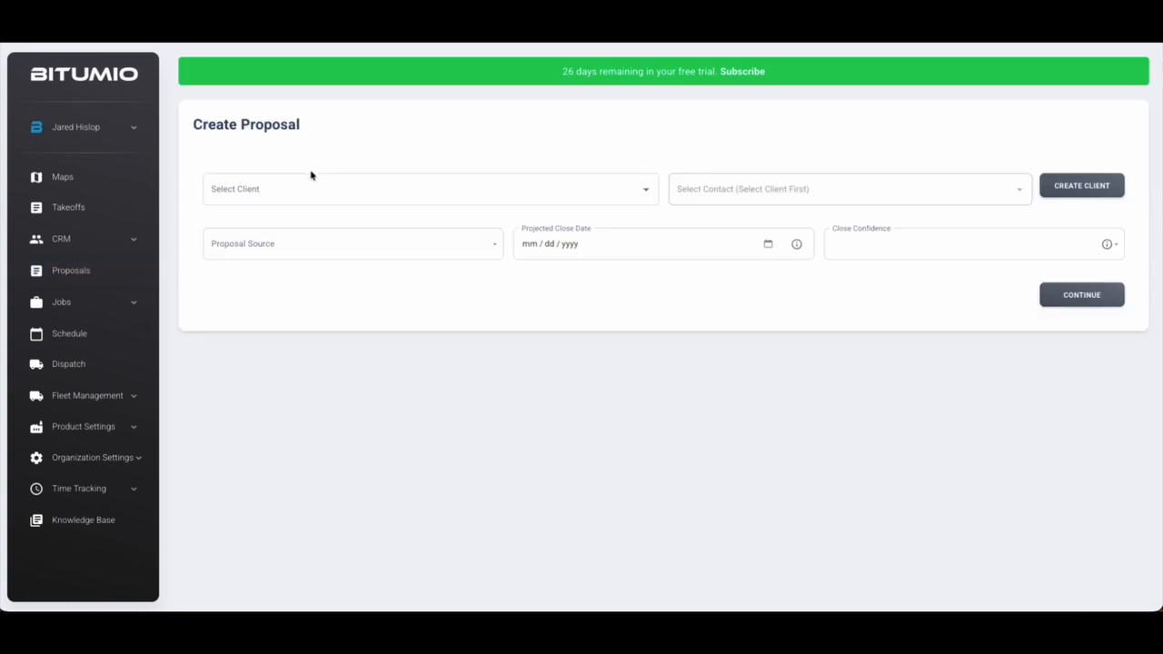
# Browse the client list and close it without choosing a client
pyautogui.click(324, 189)
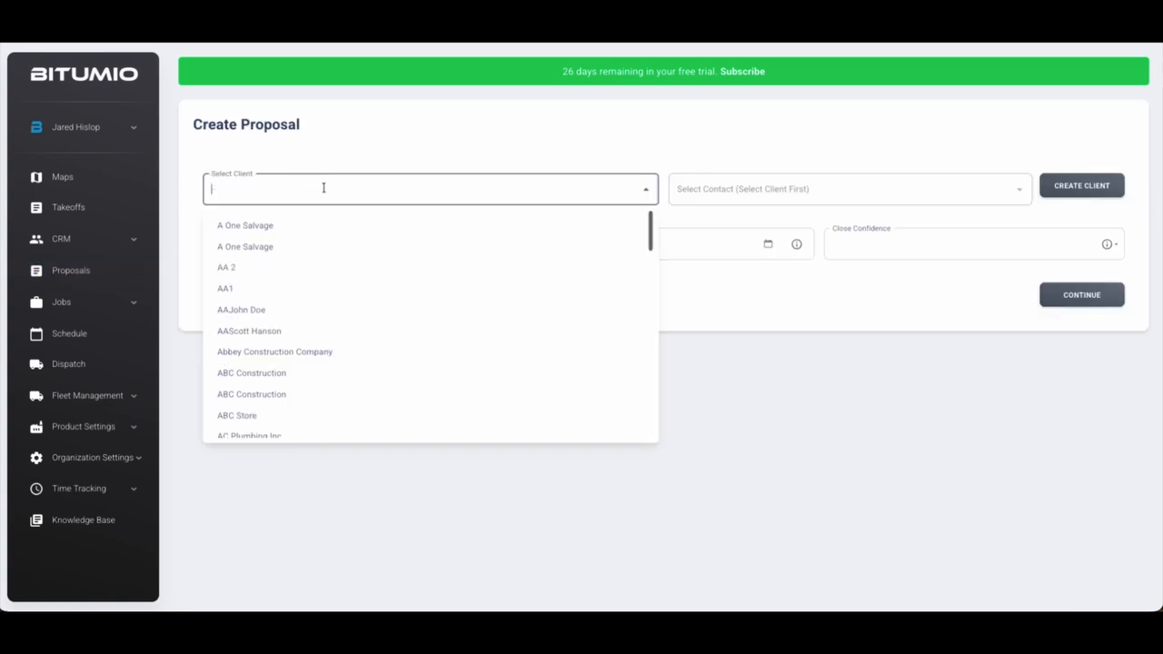
pyautogui.scroll(-5, 350, 281)
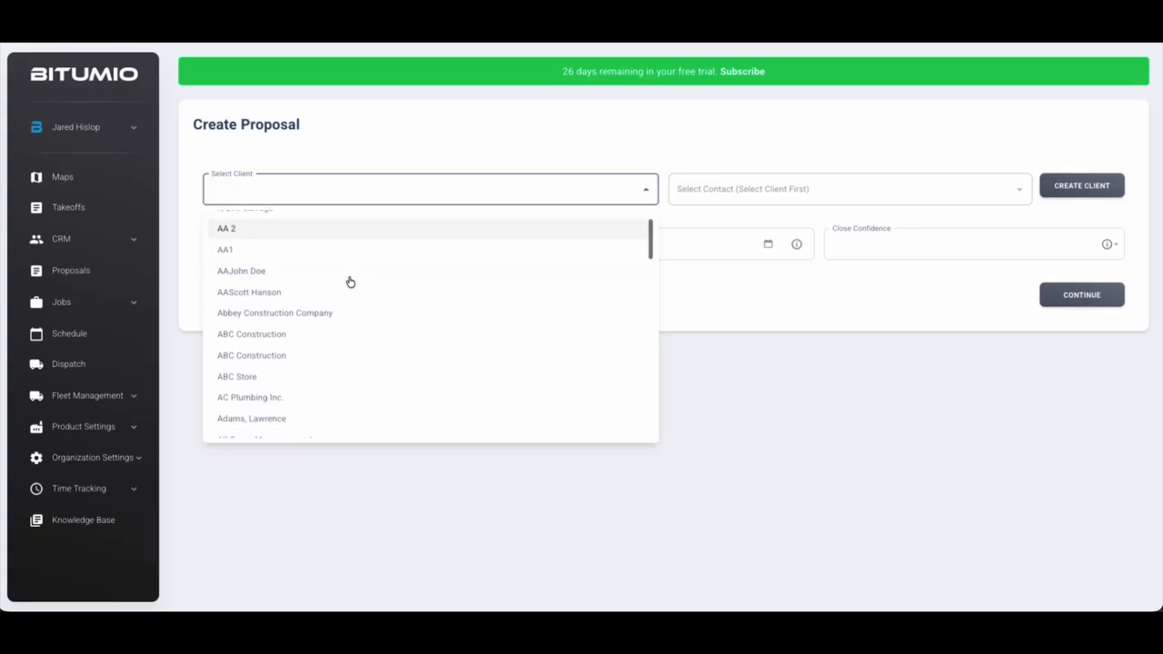
pyautogui.scroll(-6, 350, 282)
pyautogui.scroll(1, 350, 282)
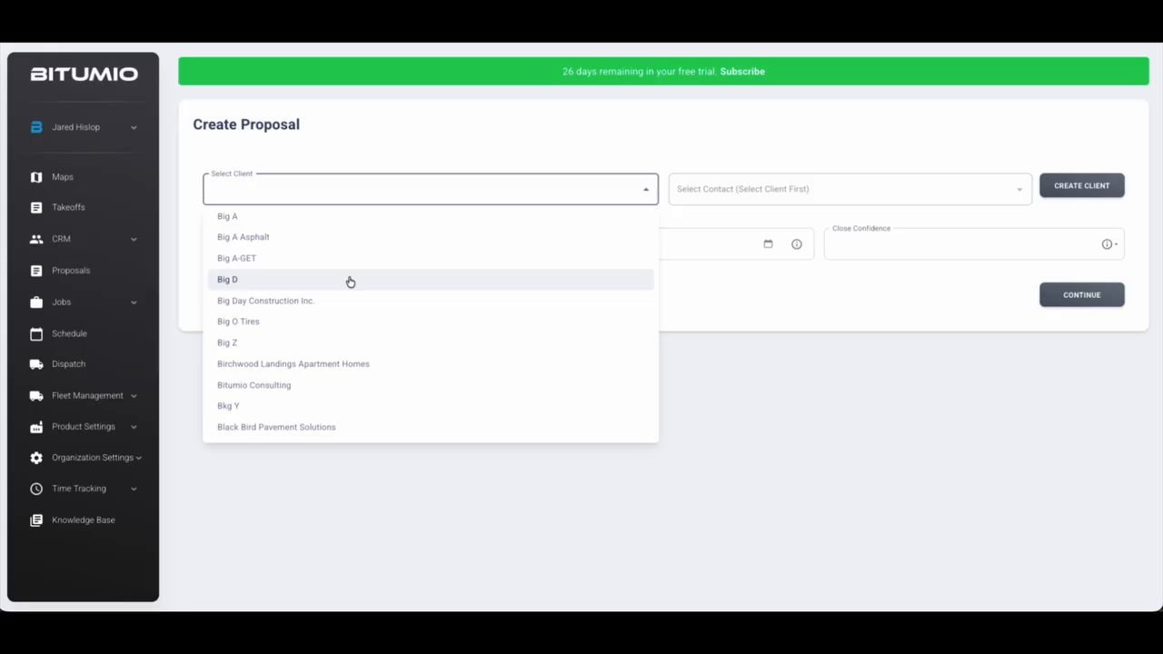
pyautogui.scroll(-3, 301, 294)
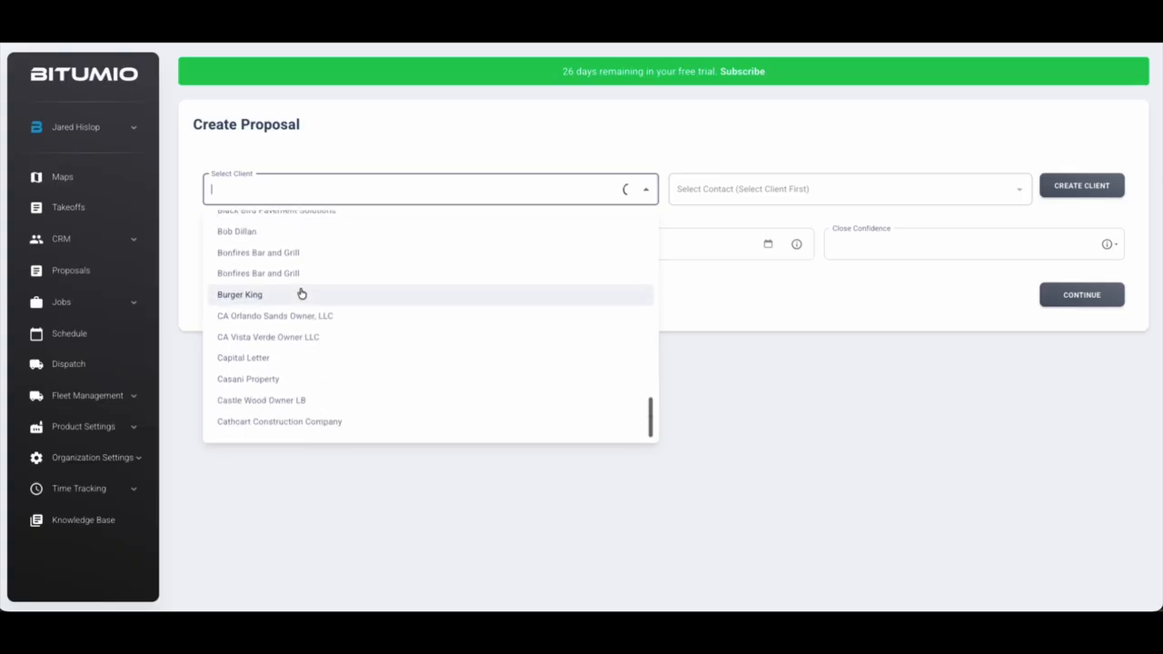
pyautogui.scroll(3, 428, 381)
pyautogui.click(706, 317)
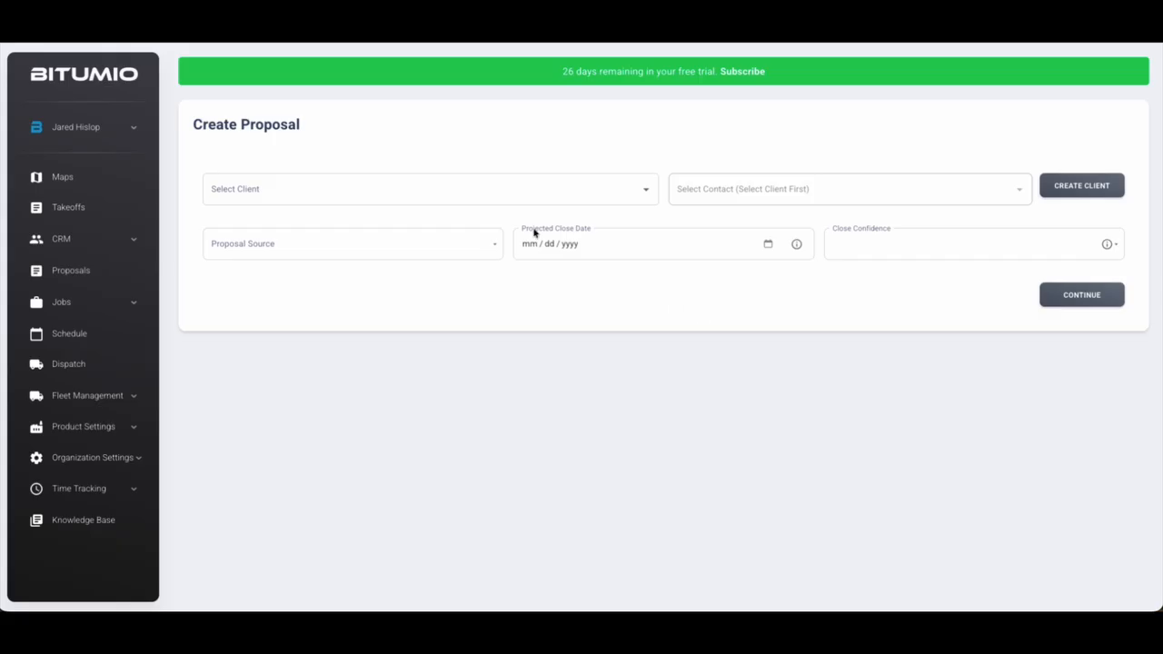
# Search 'bitumio', choose Bitumio Consulting and its contact, then open the new-contact form
pyautogui.click(422, 184)
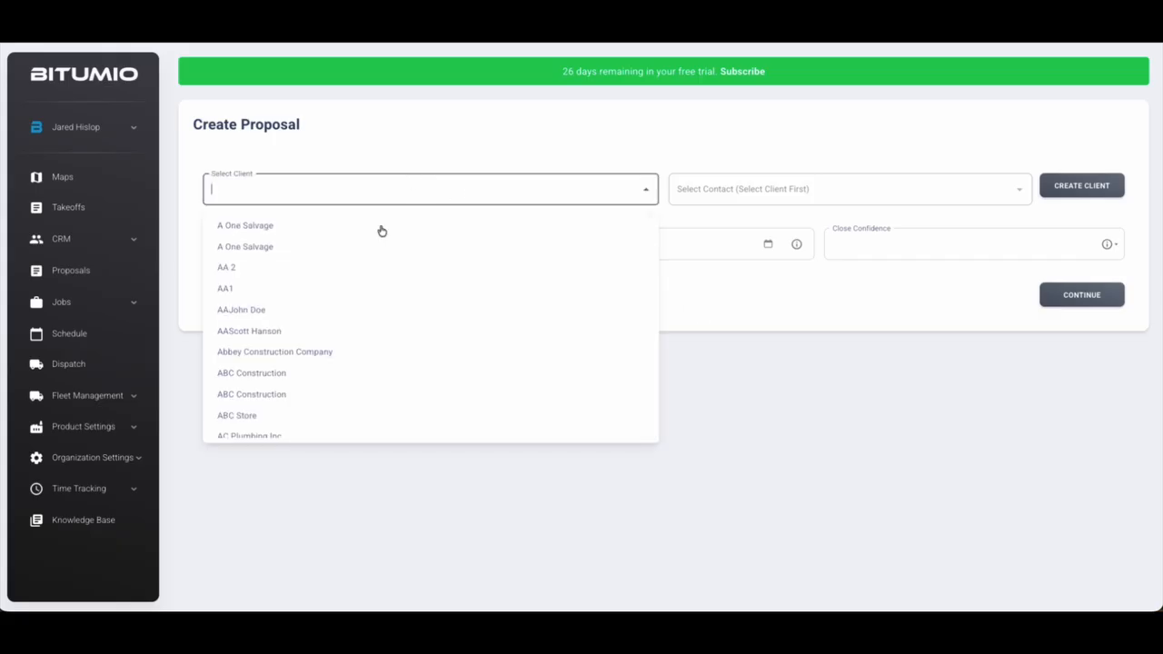
pyautogui.write('bitumio')
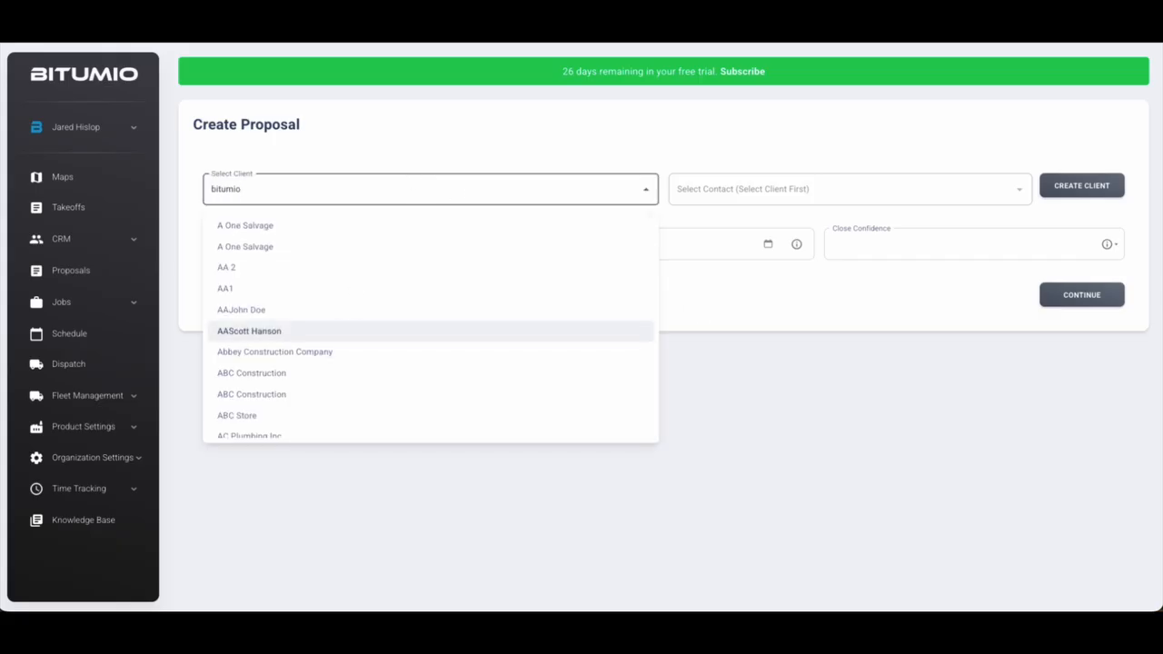
pyautogui.click(256, 227)
pyautogui.click(714, 193)
pyautogui.click(713, 229)
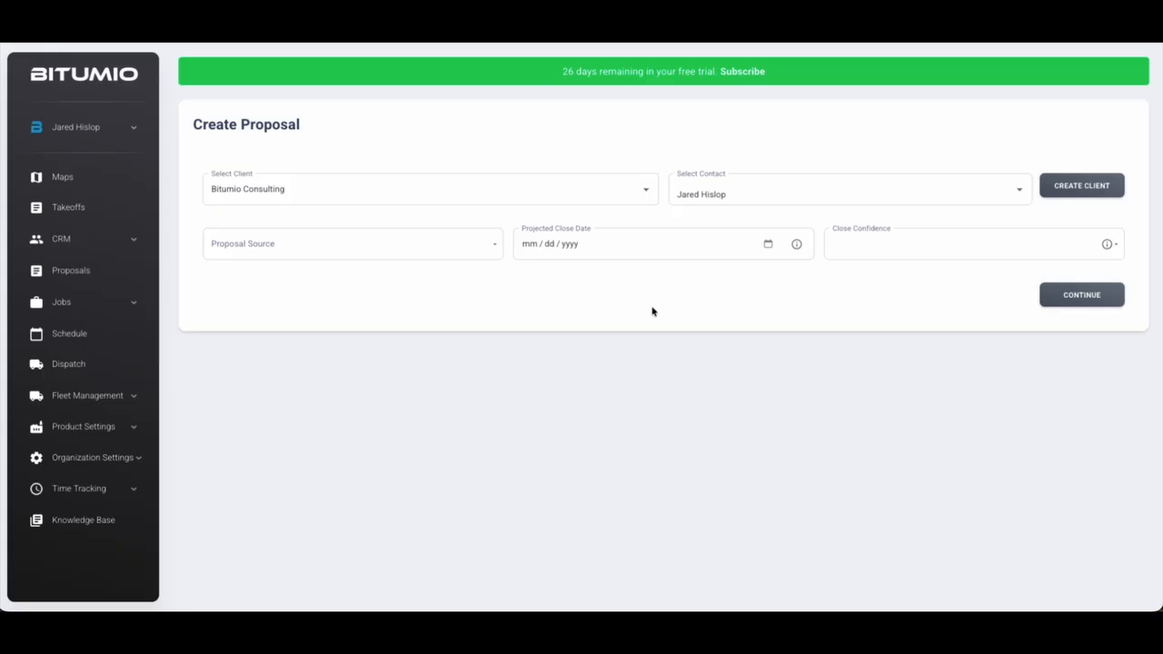
pyautogui.click(1086, 188)
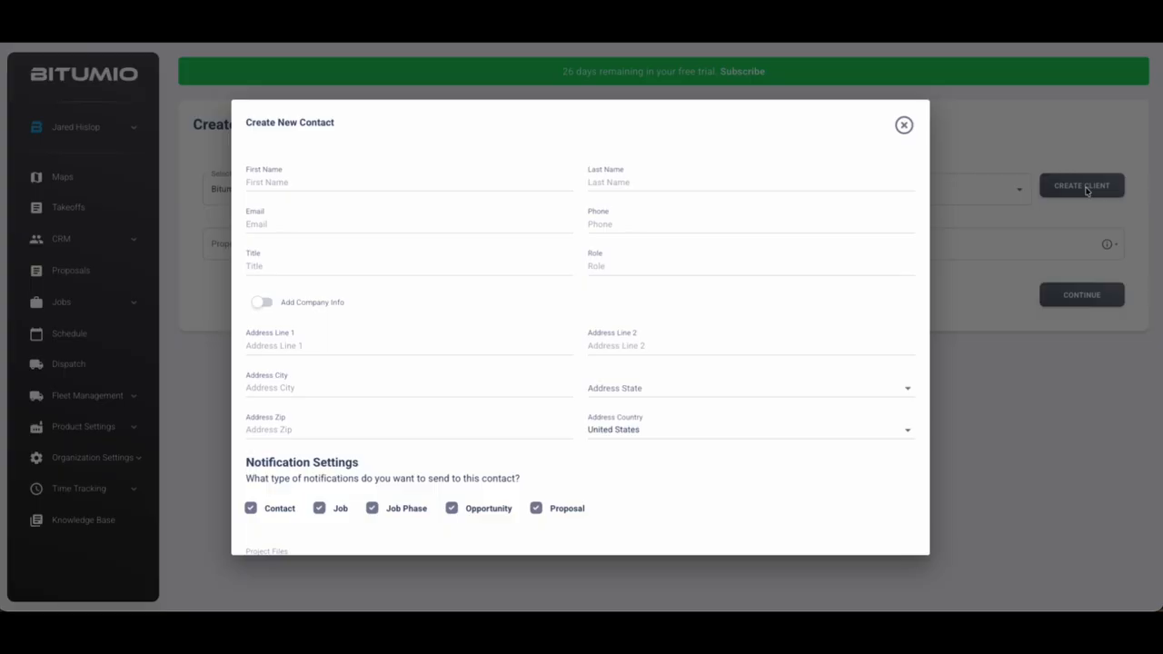
# Enter the new contact's first name, last name, email address and phone number
pyautogui.click(341, 182)
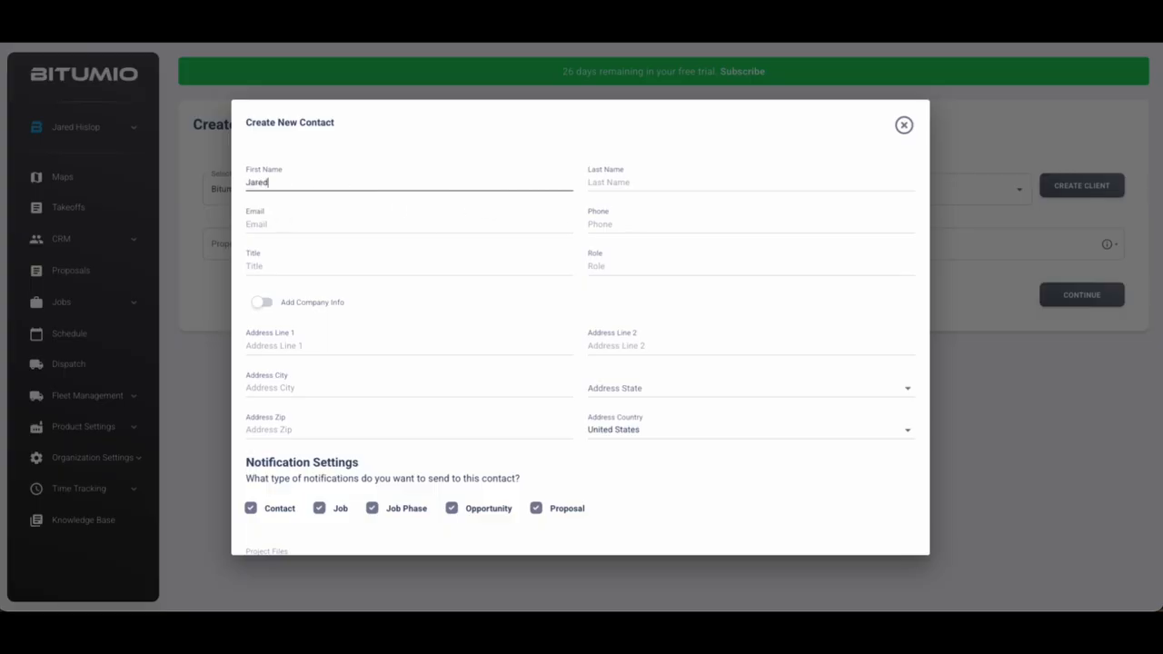
pyautogui.press('Tab')
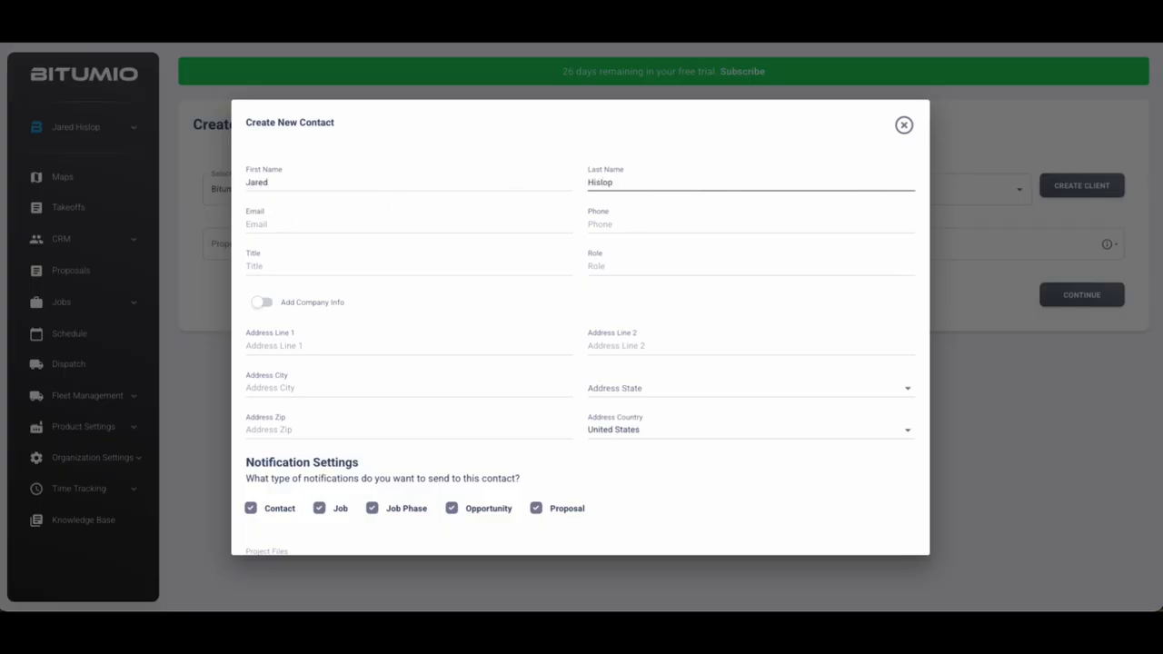
pyautogui.press('Tab')
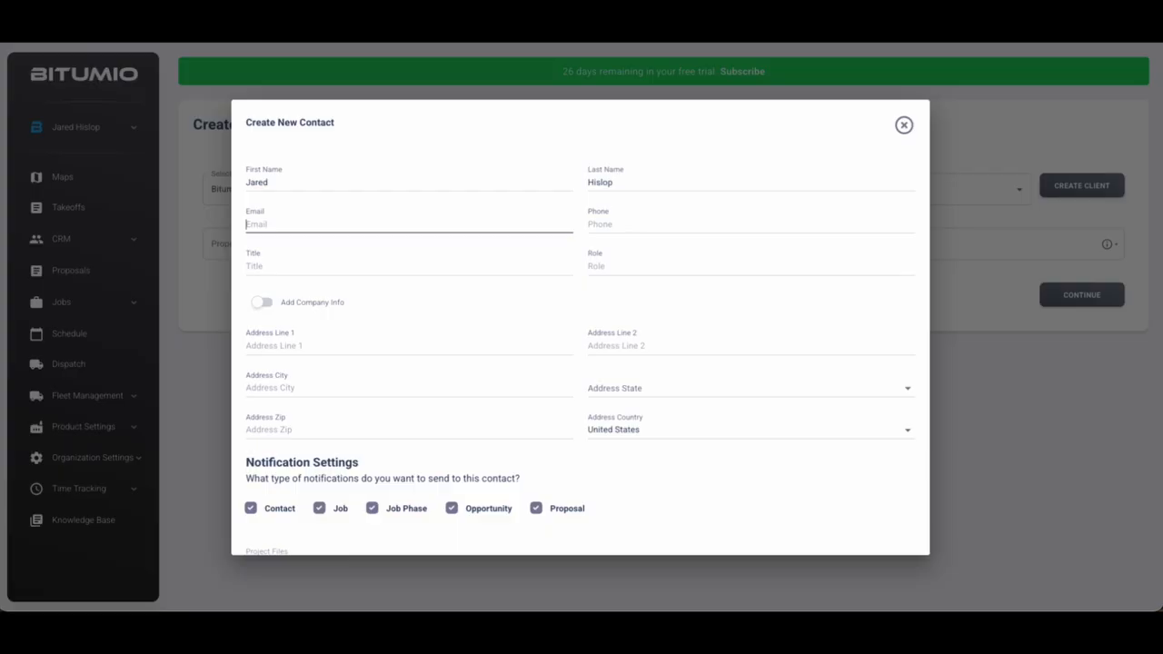
pyautogui.press('Tab')
pyautogui.write('000000')
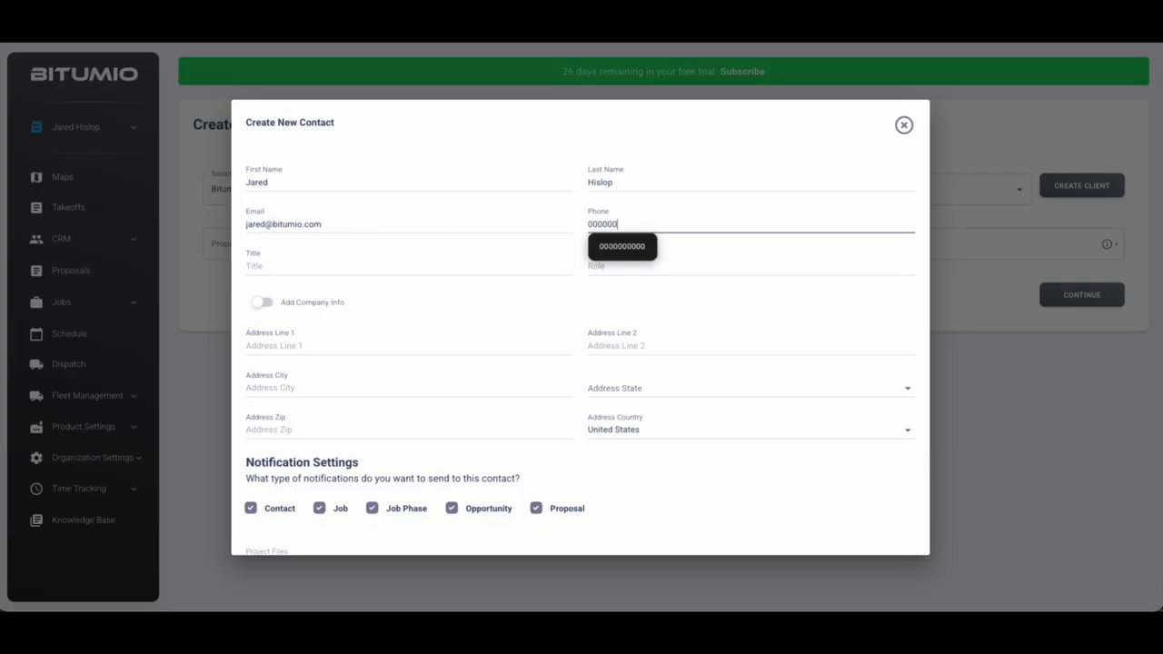
pyautogui.click(622, 247)
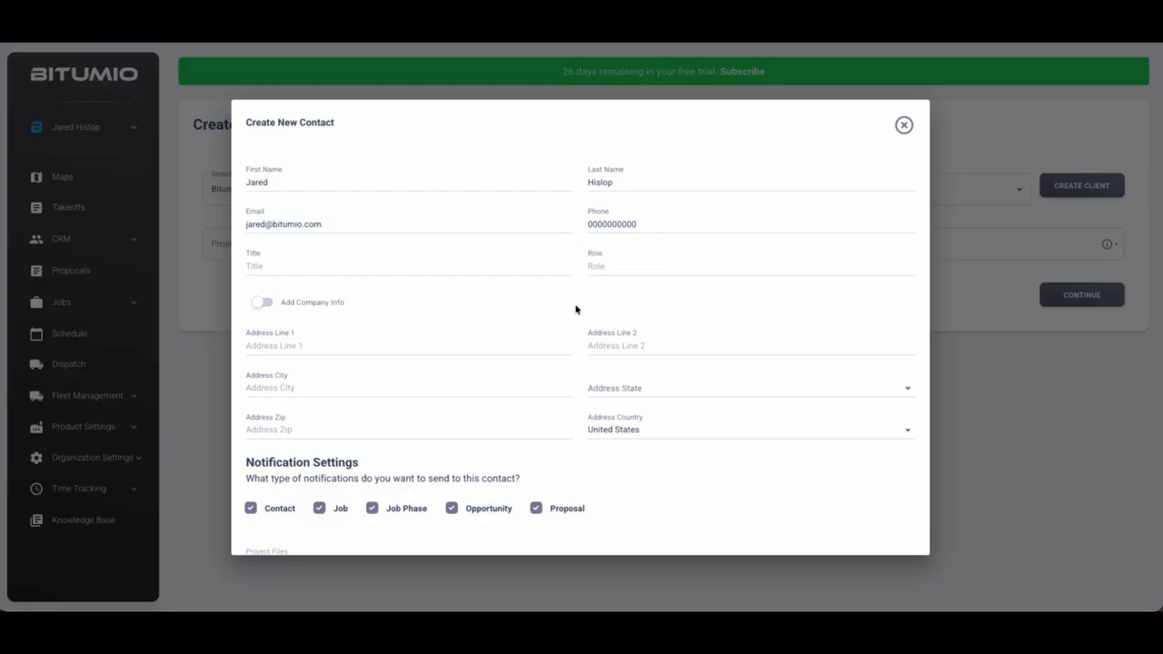
pyautogui.scroll(-1, 589, 309)
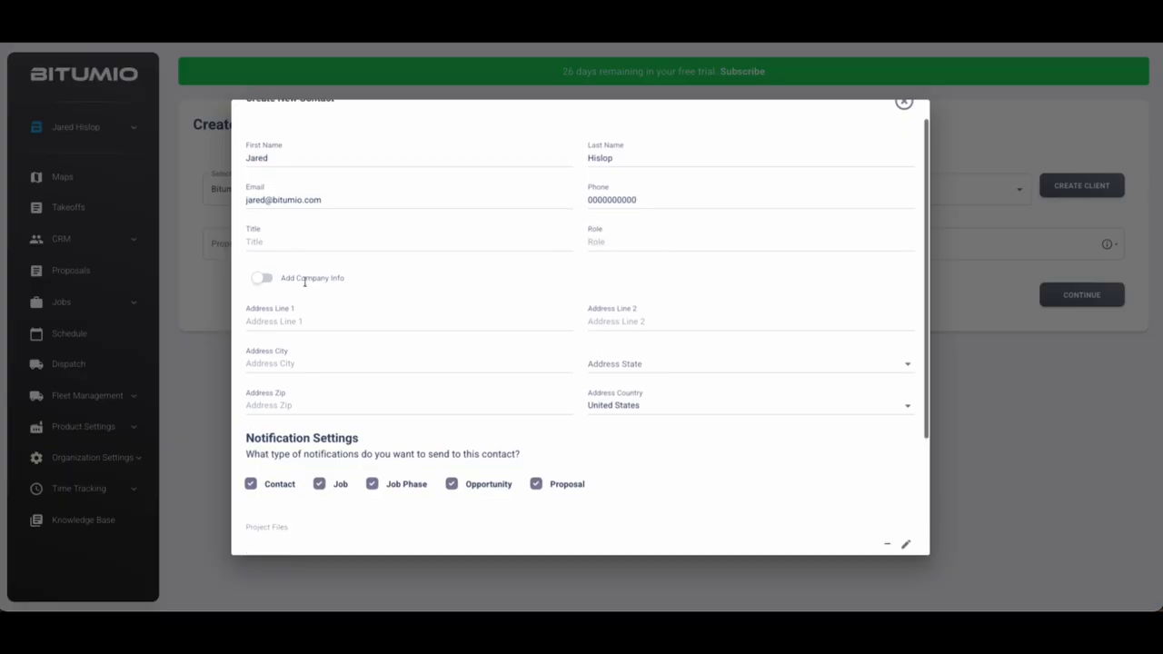
# Add company 'Bitumio Property Management', copy the contact's phone and email to it, and save
pyautogui.click(261, 280)
pyautogui.click(309, 320)
pyautogui.write('Bitumio Pro')
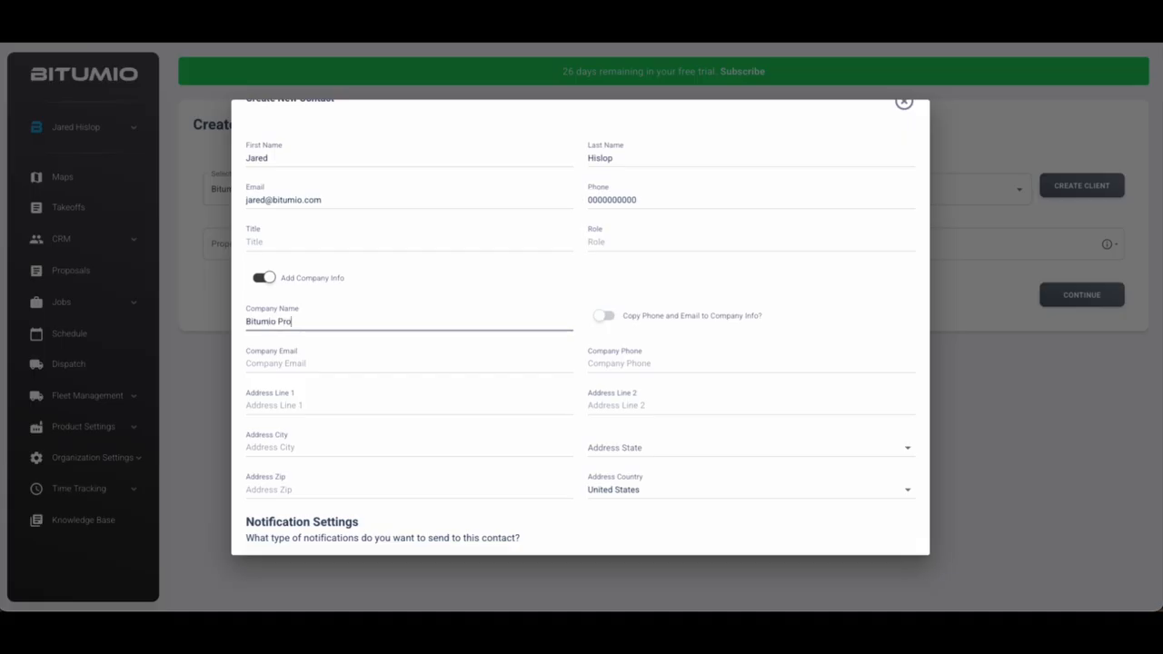
pyautogui.write('perty Management')
pyautogui.scroll(1, 414, 349)
pyautogui.click(310, 389)
pyautogui.click(619, 391)
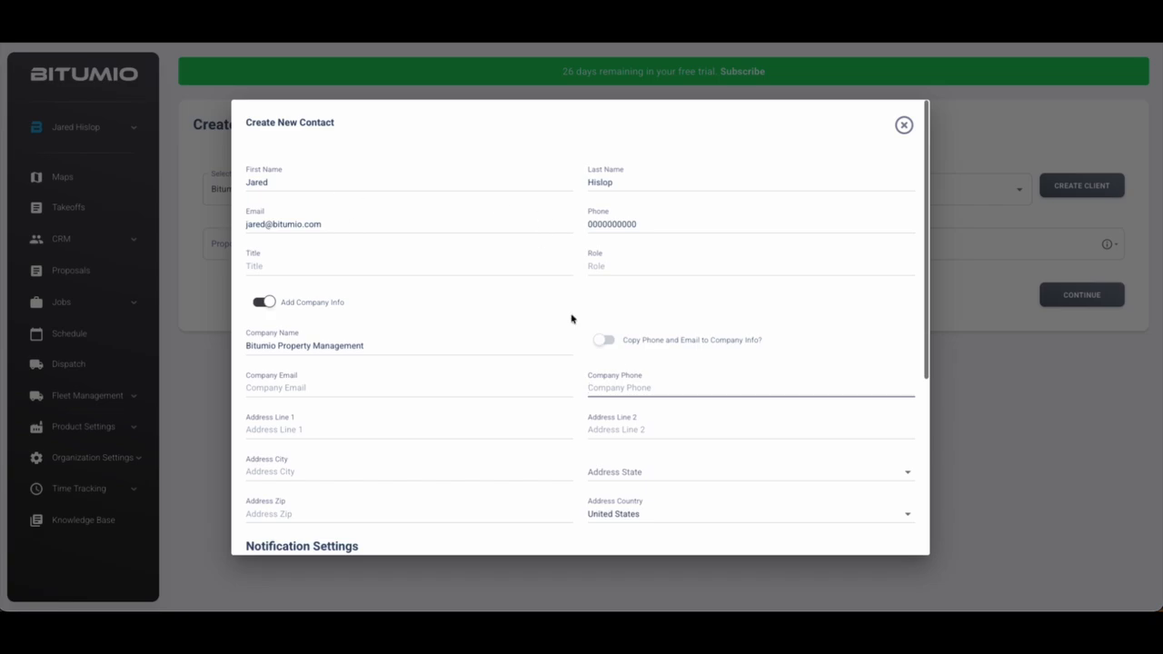
pyautogui.click(601, 342)
pyautogui.click(382, 391)
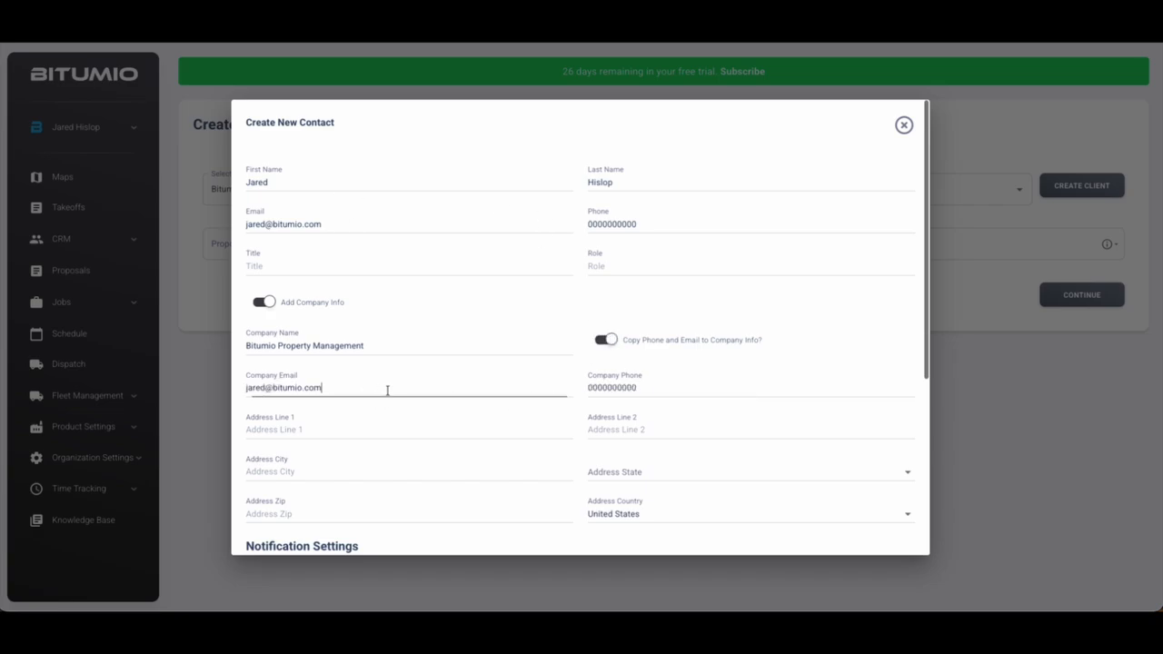
pyautogui.click(639, 390)
pyautogui.scroll(-3, 645, 388)
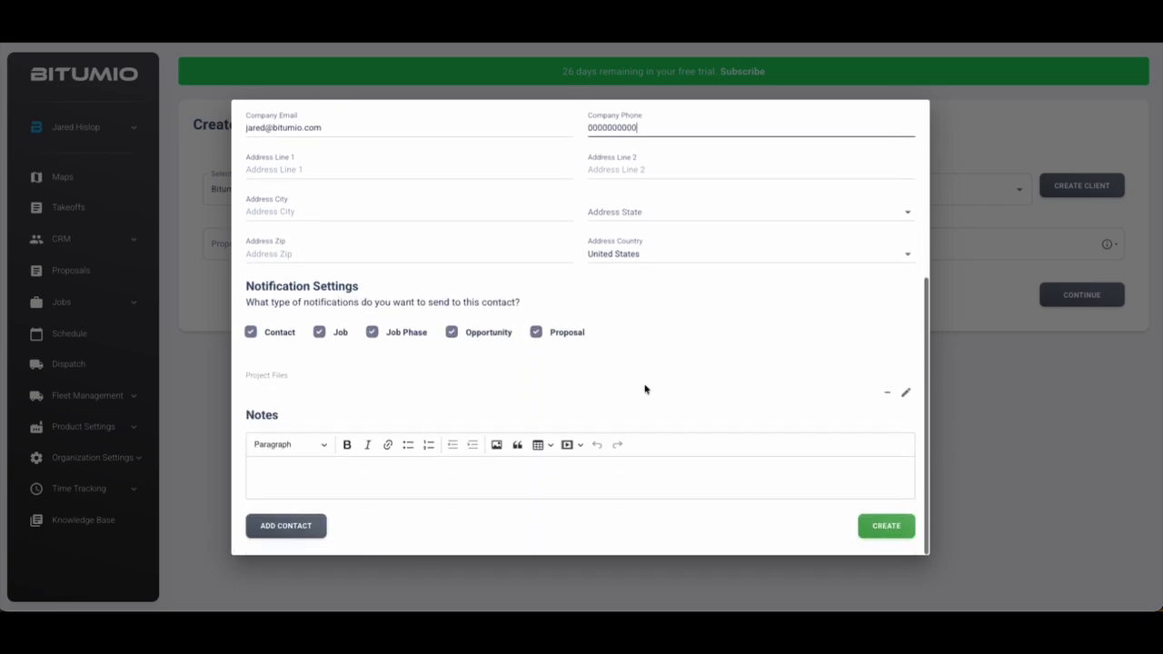
pyautogui.click(888, 531)
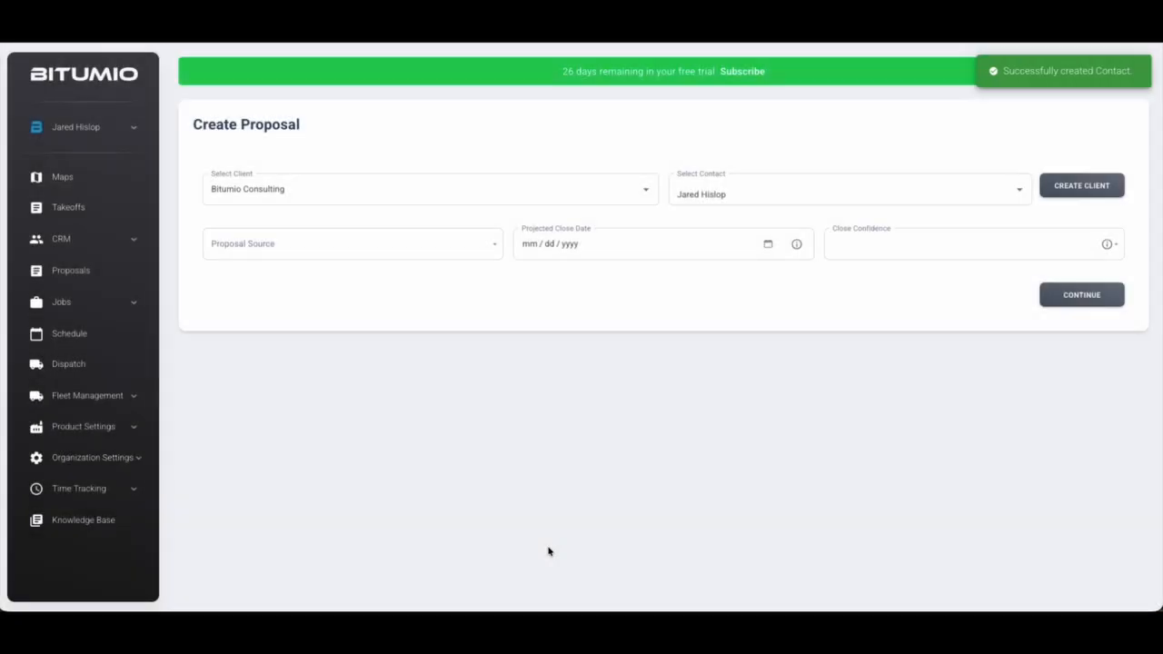
# Select Bitumio Property Management as the client with its new contact, leaving source empty
pyautogui.click(301, 188)
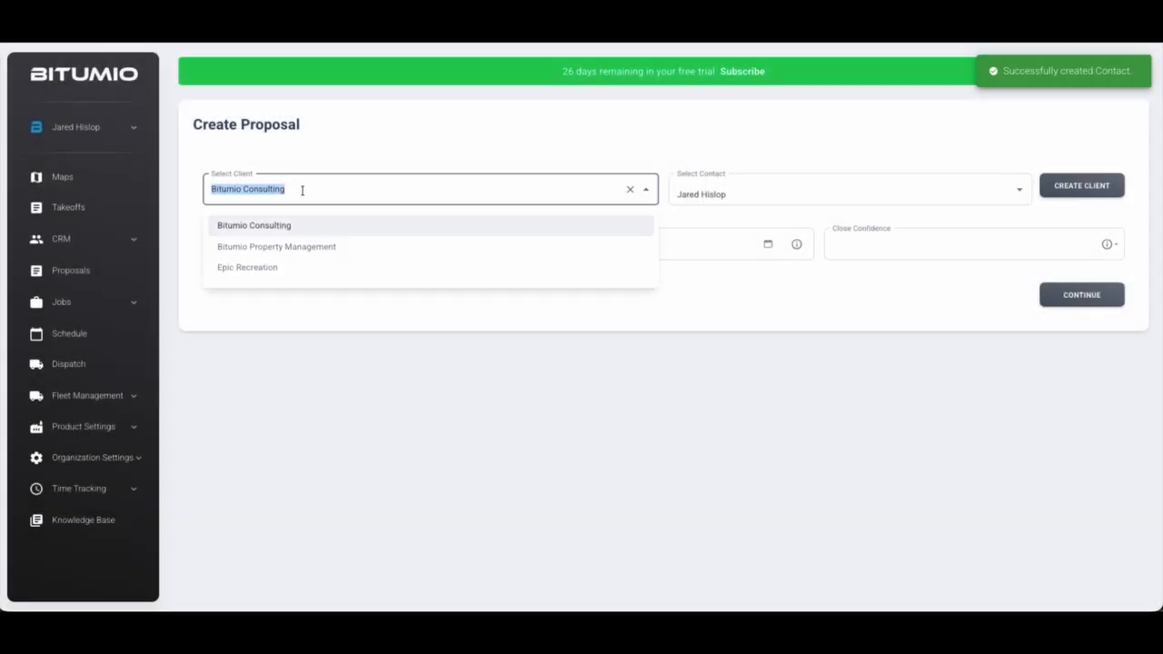
pyautogui.click(285, 247)
pyautogui.click(706, 186)
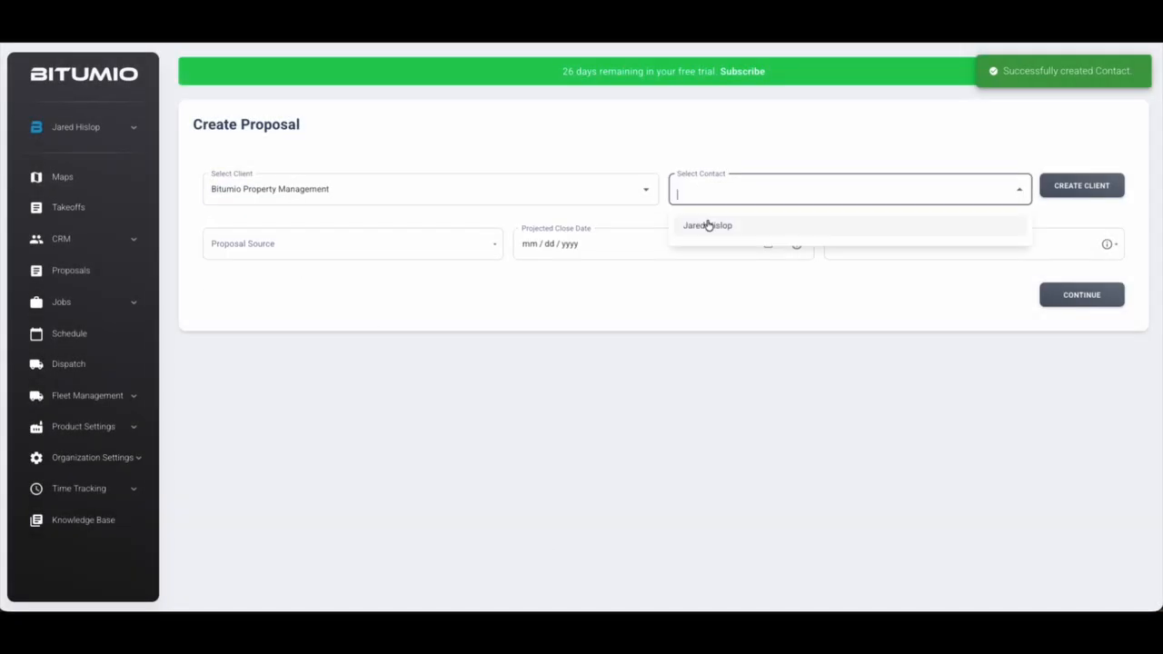
pyautogui.click(704, 224)
pyautogui.click(693, 298)
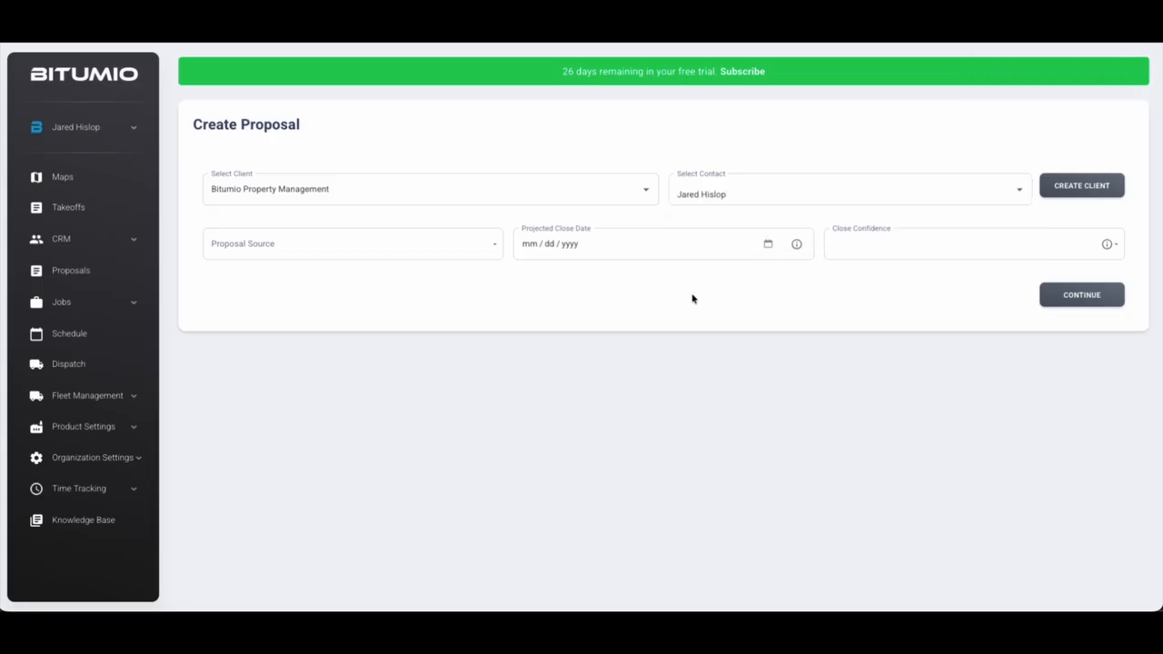
pyautogui.click(247, 252)
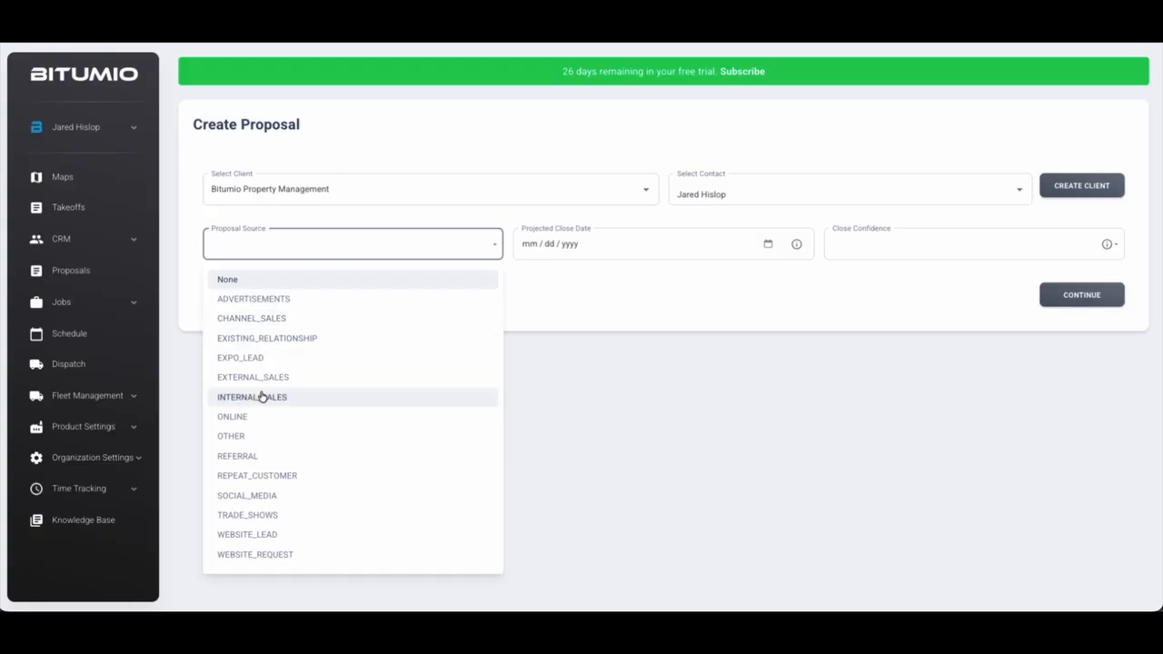
pyautogui.click(618, 305)
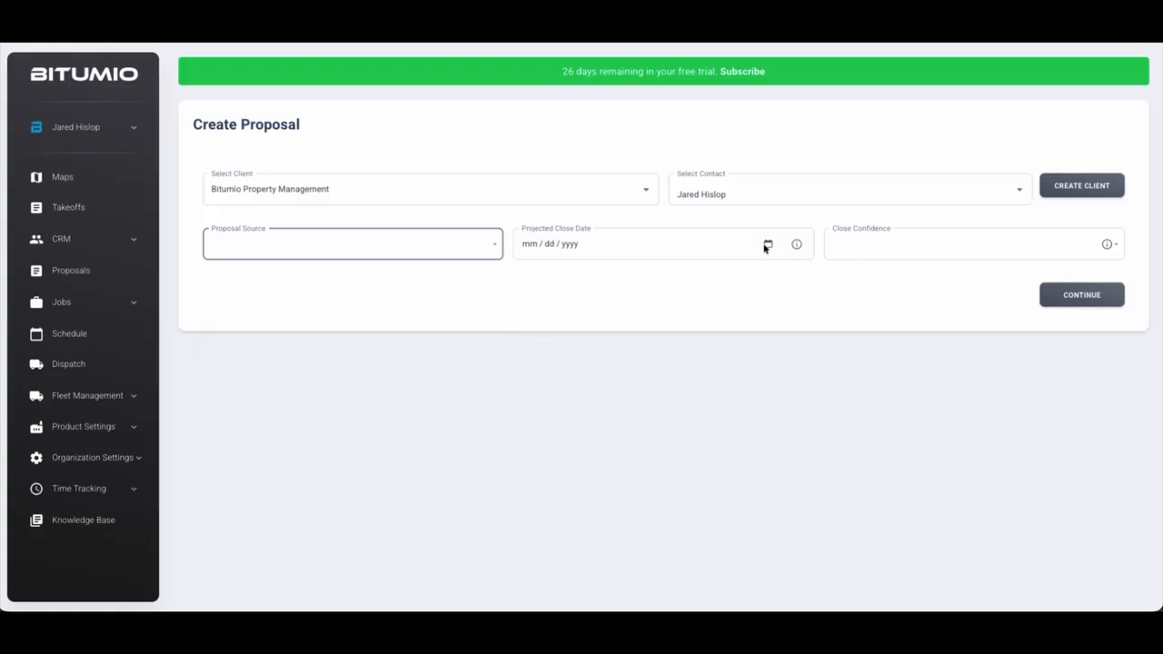
# Set projected close date 08/27/2026 and 50% close confidence, then create the proposal
pyautogui.click(768, 244)
pyautogui.click(659, 279)
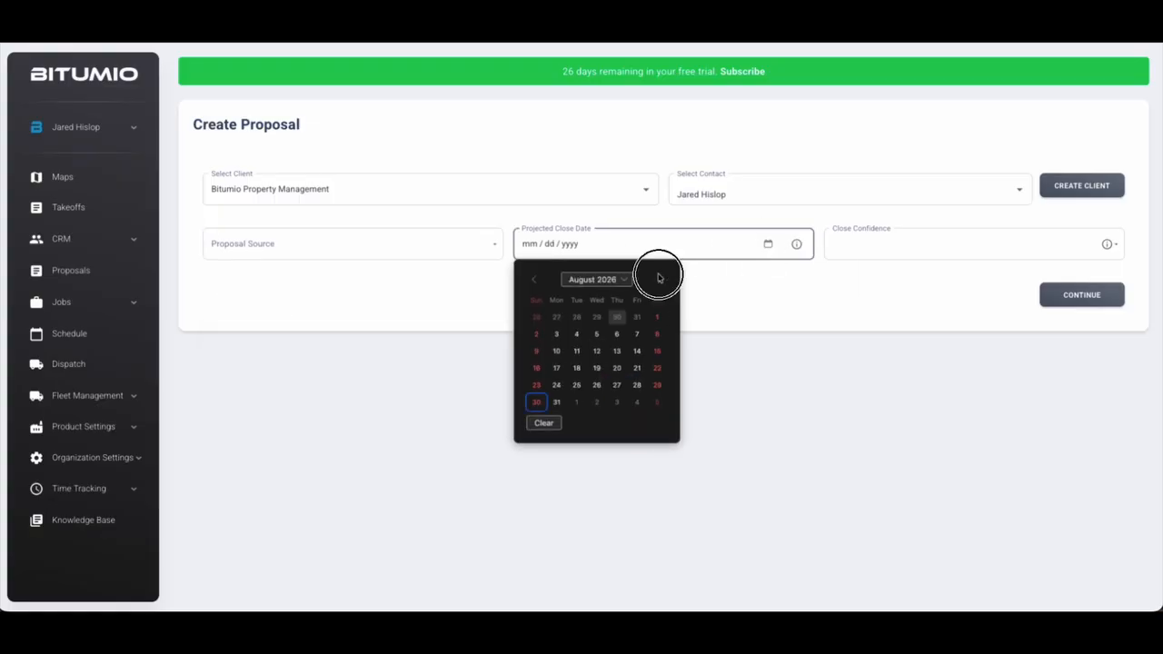
pyautogui.click(616, 385)
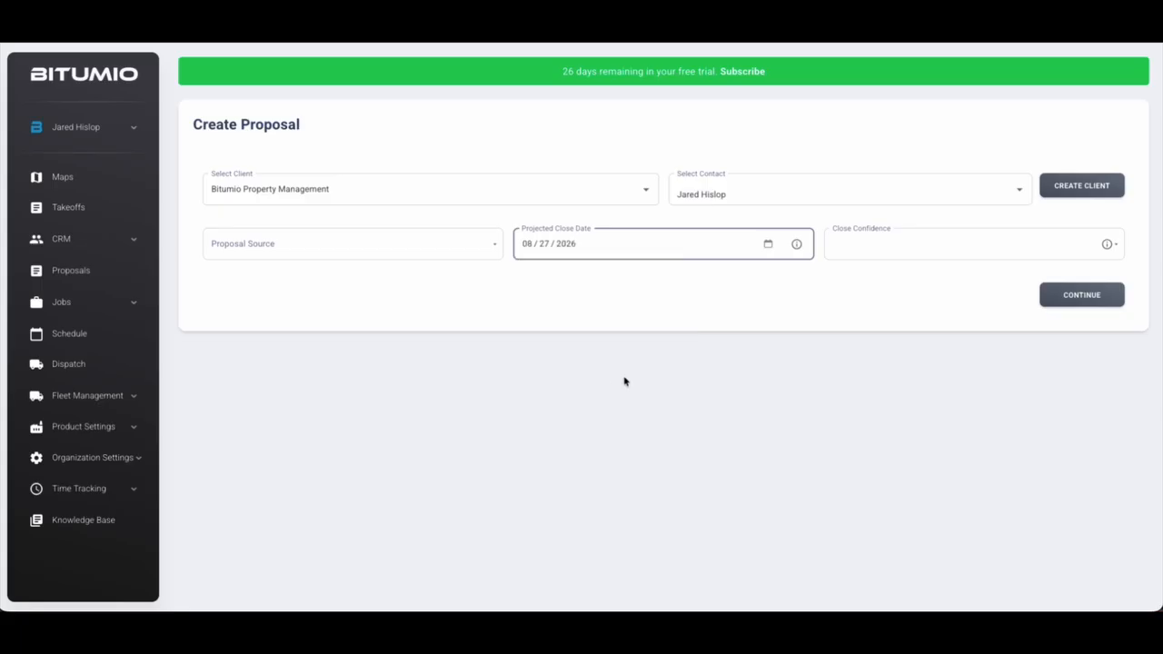
pyautogui.click(897, 242)
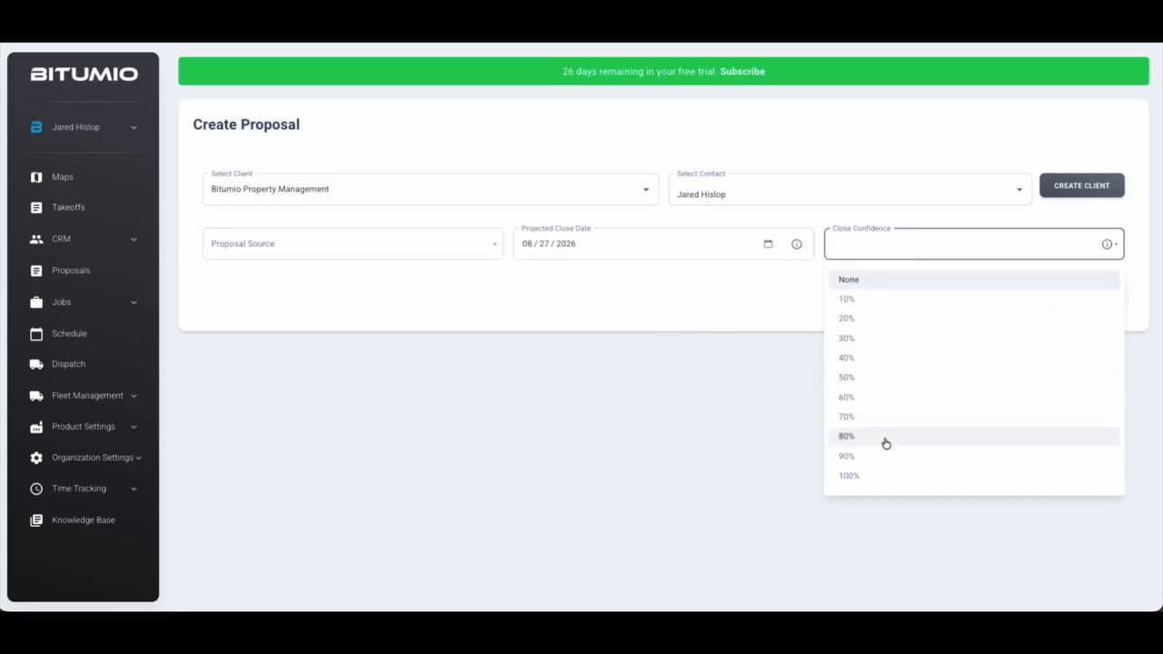
pyautogui.click(874, 378)
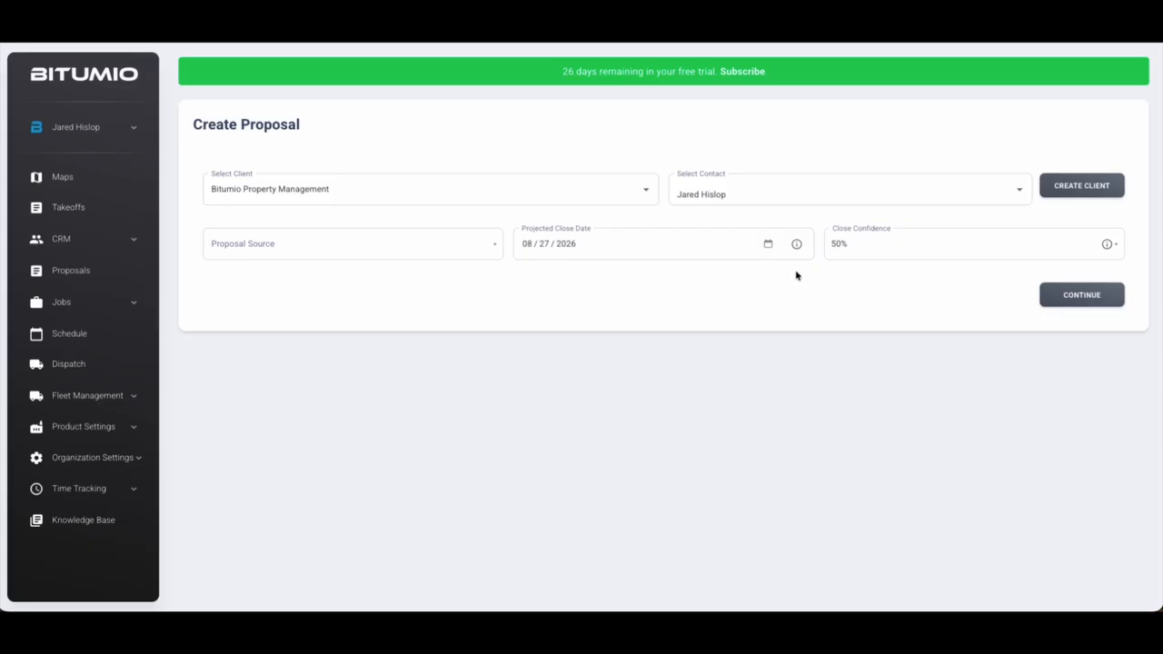
pyautogui.click(1081, 295)
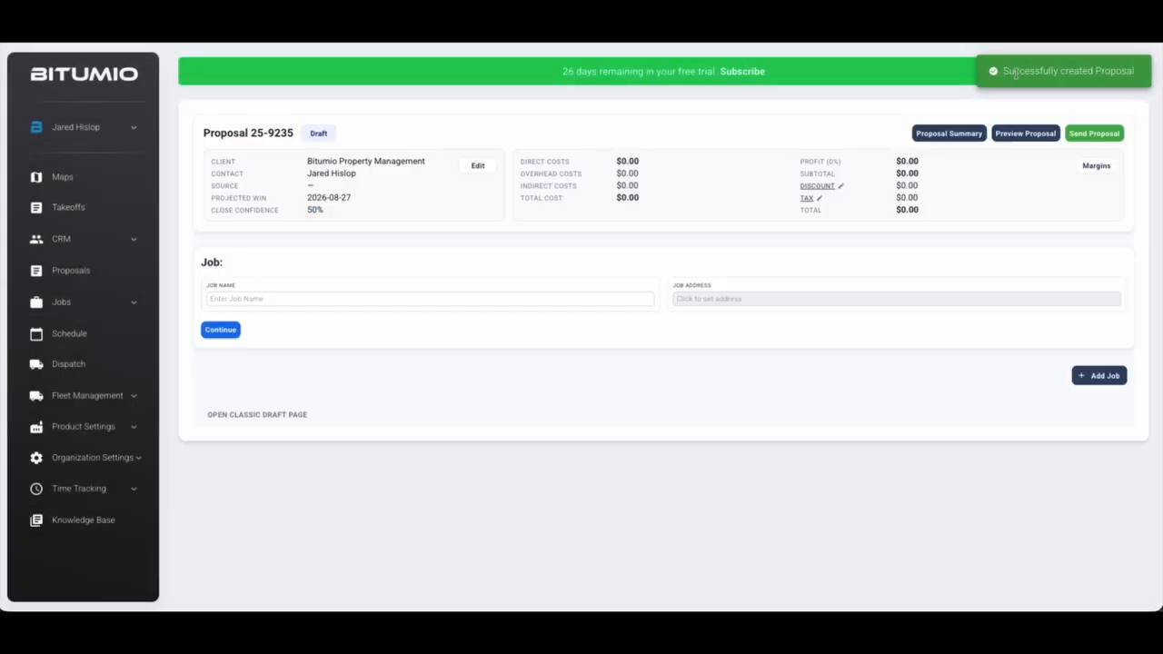
# Name the draft's job 'Wendy's - Parking Pave and Sealcoat', then open the job address map
pyautogui.click(827, 89)
pyautogui.click(318, 298)
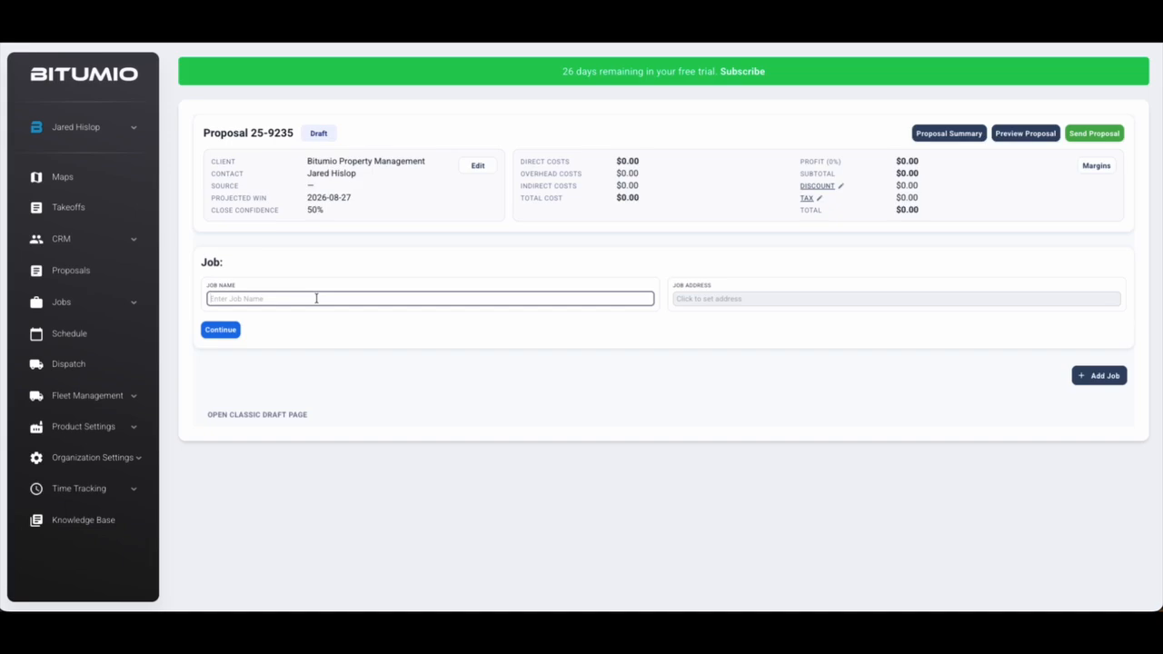
pyautogui.write("Wendy's - Parking Pave and Sealcoat")
pyautogui.click(581, 350)
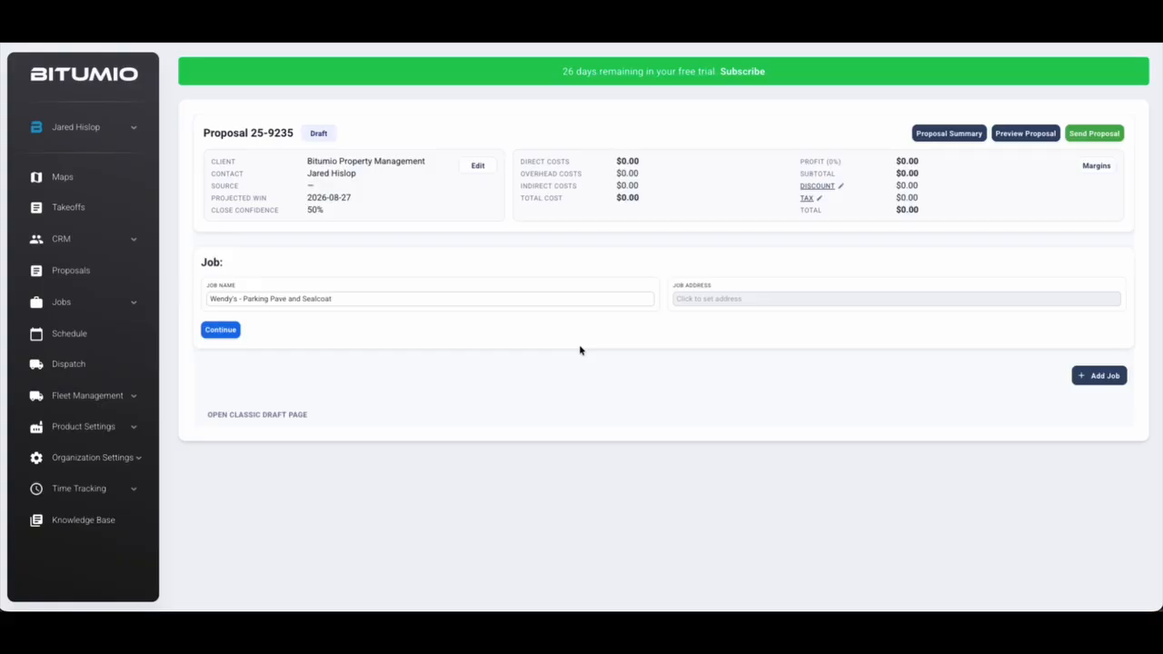
pyautogui.click(696, 299)
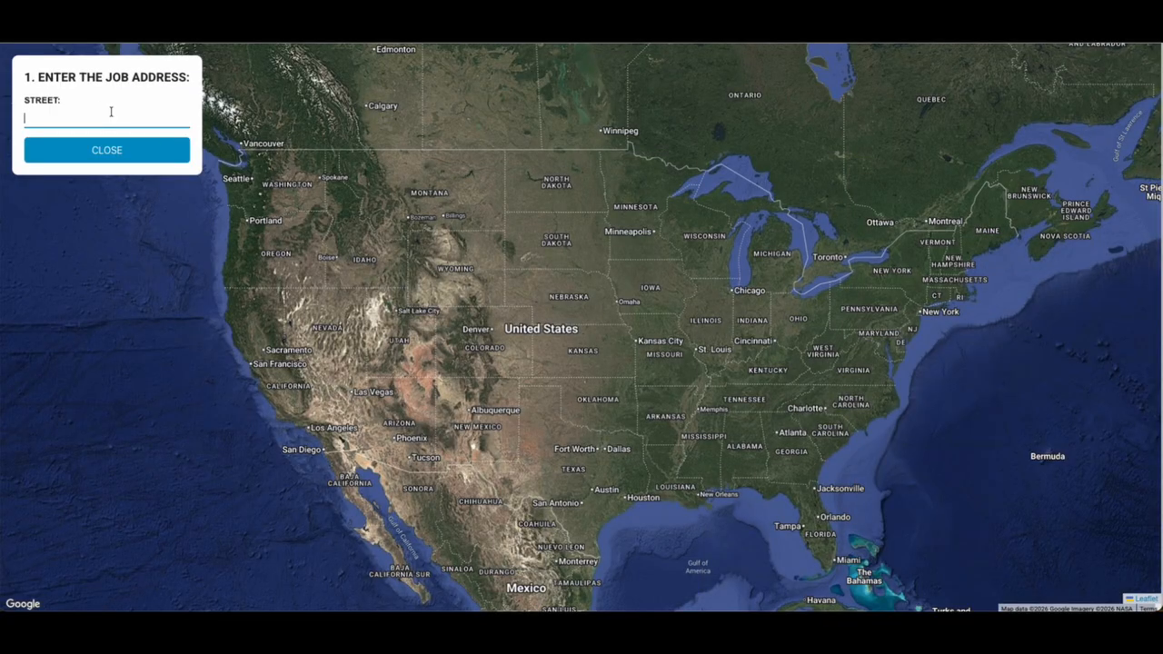
# Search 'wendys' and pick the Wendy's on West North Temple Street
pyautogui.write('wendys')
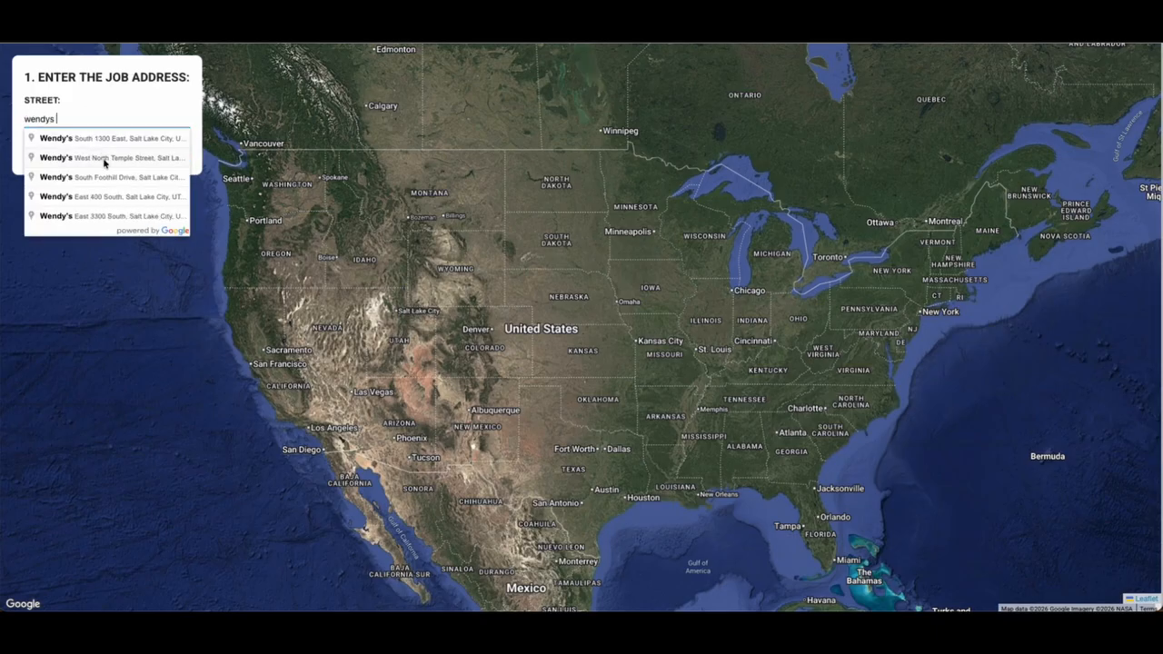
pyautogui.click(104, 159)
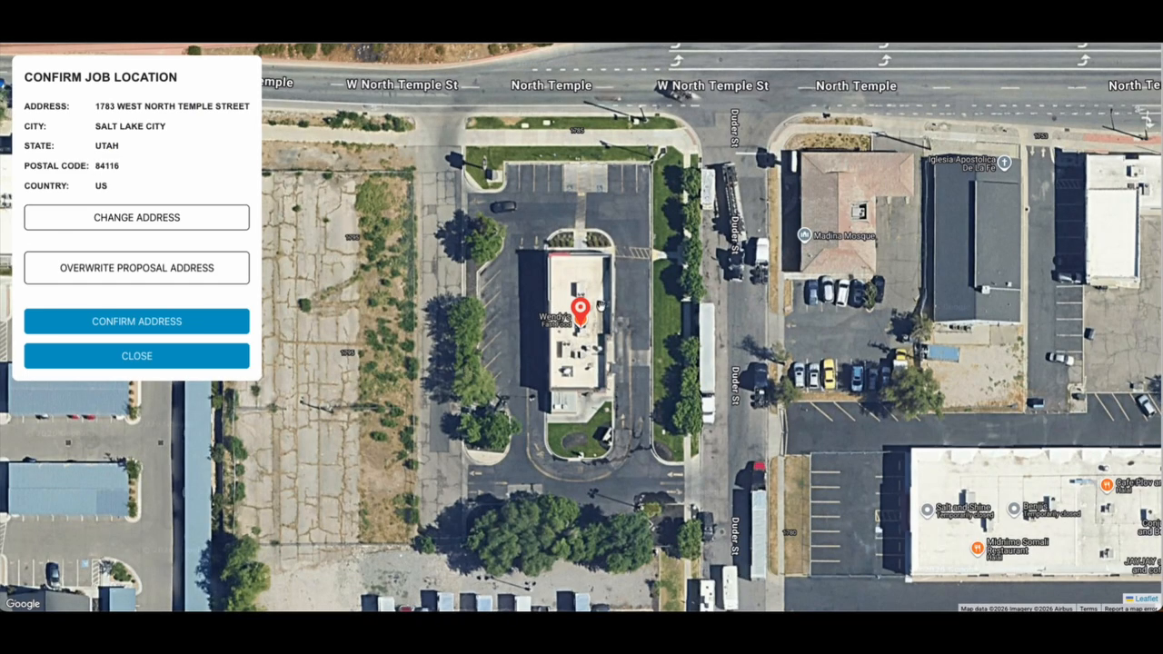
# Position the location pin on the Wendy's building and center the lot on the map
pyautogui.scroll(-1, 600, 306)
pyautogui.moveTo(433, 268); pyautogui.dragTo(527, 286)
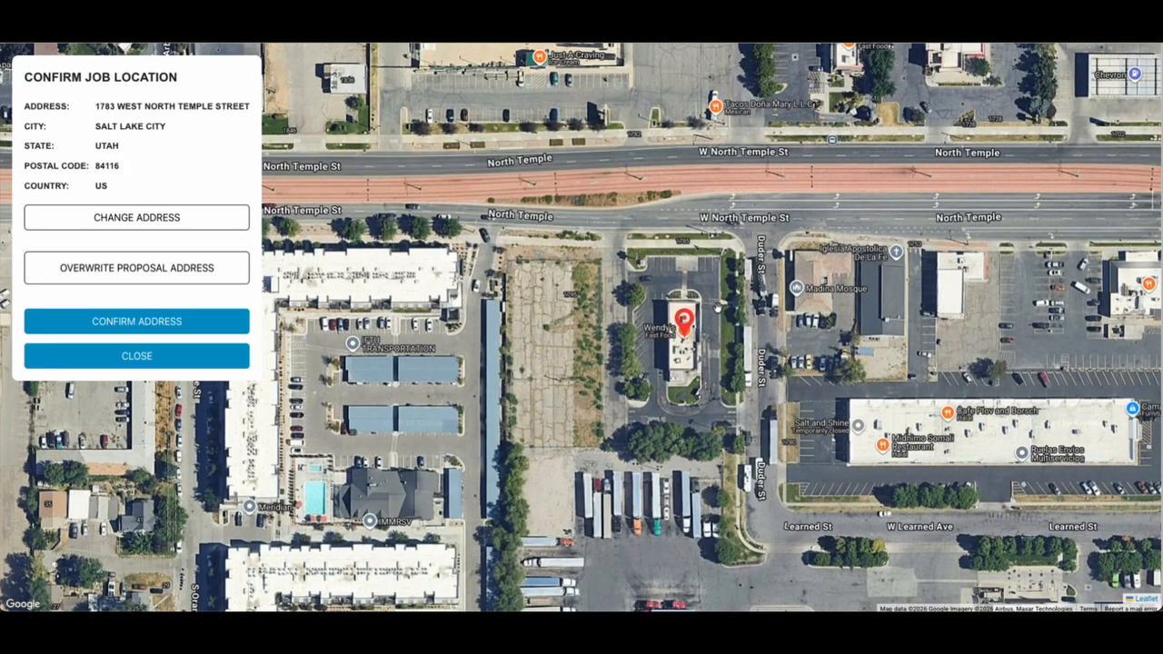
pyautogui.scroll(2, 690, 309)
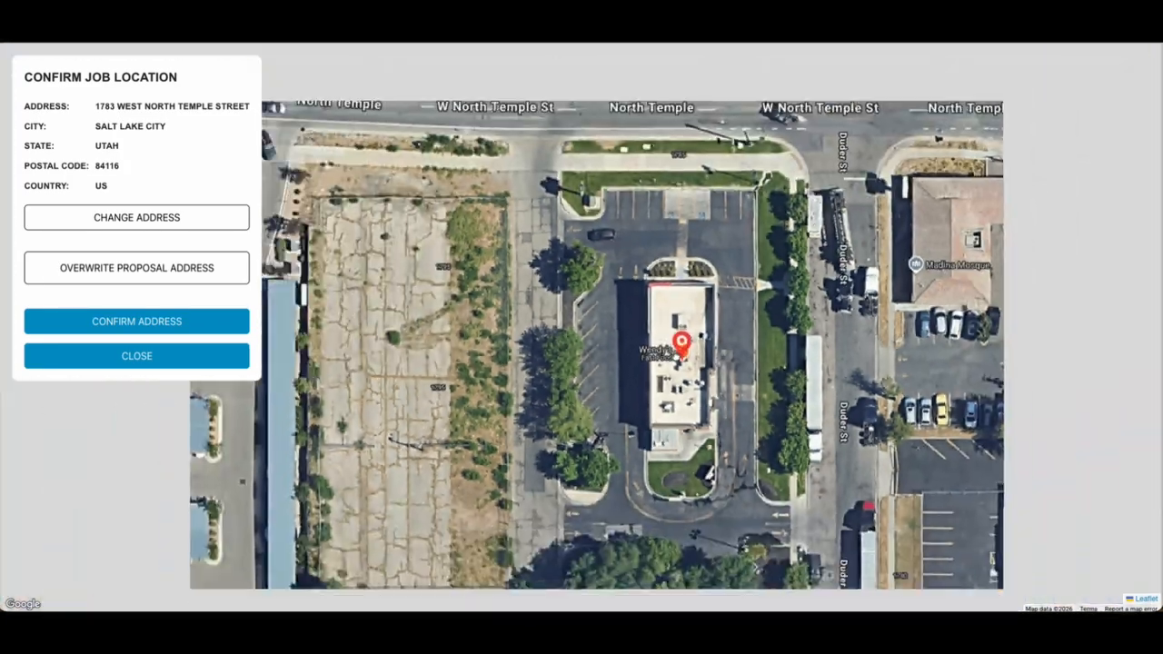
pyautogui.scroll(-2, 682, 345)
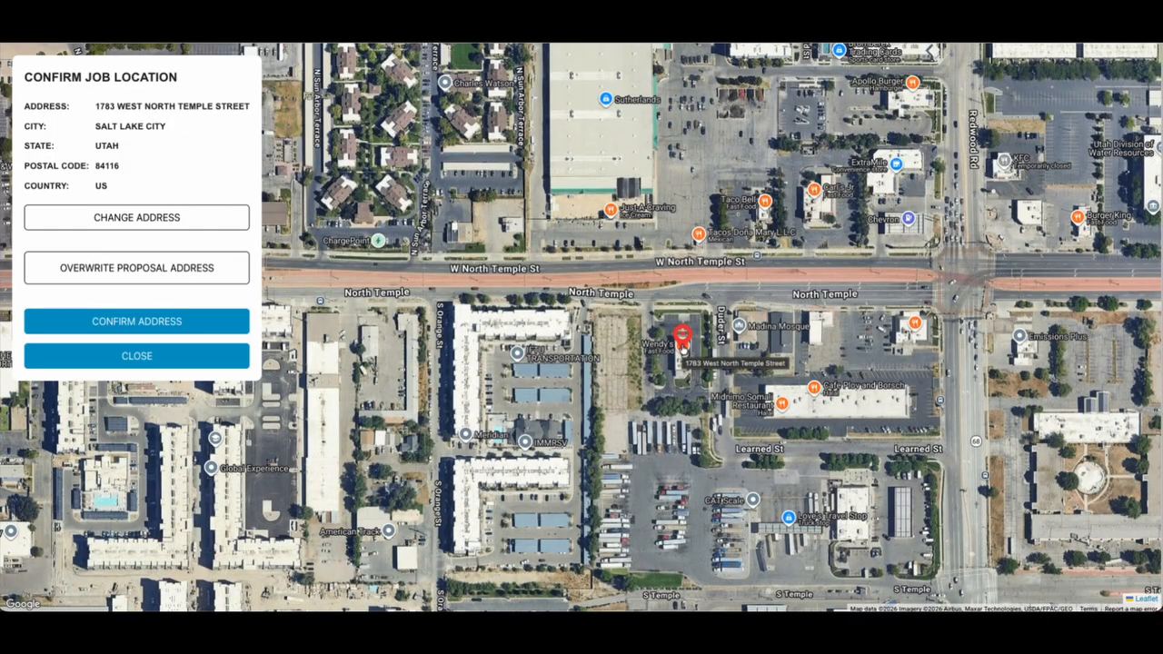
pyautogui.moveTo(683, 344); pyautogui.dragTo(613, 329)
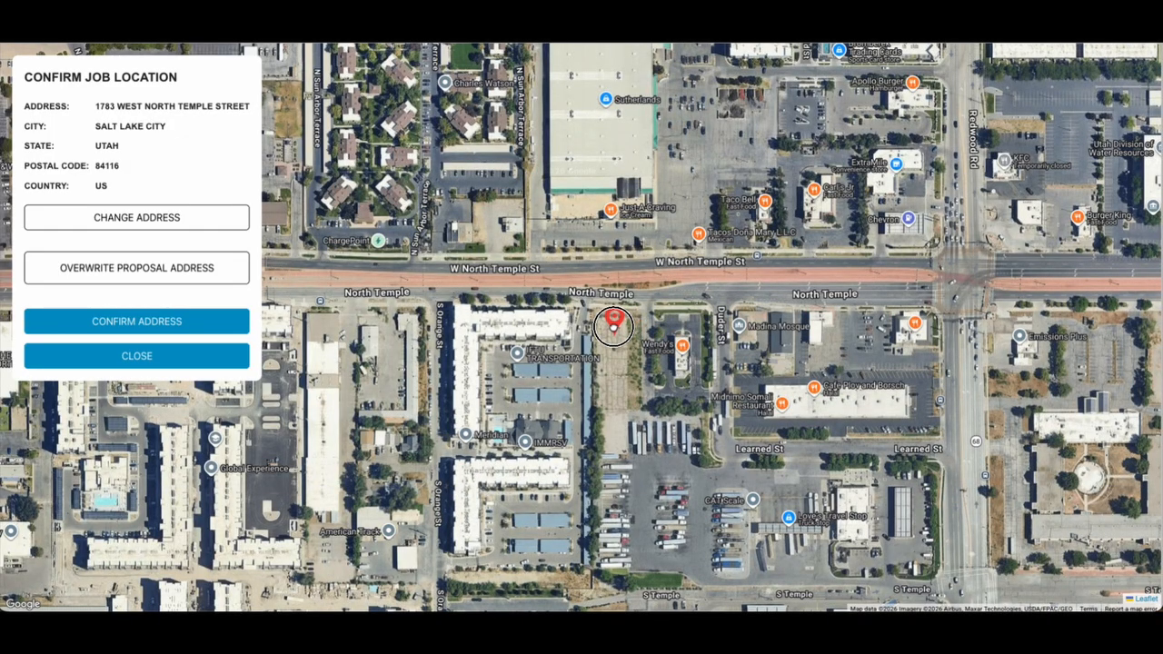
pyautogui.scroll(-2, 613, 327)
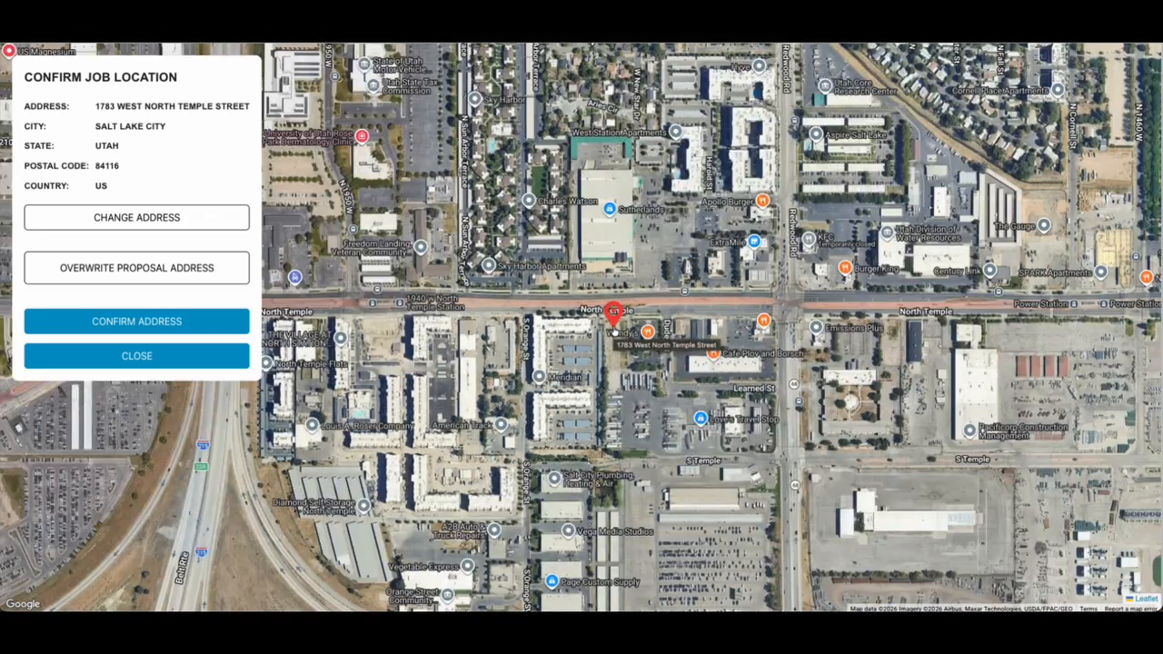
pyautogui.moveTo(95, 106); pyautogui.dragTo(143, 161)
pyautogui.click(144, 169)
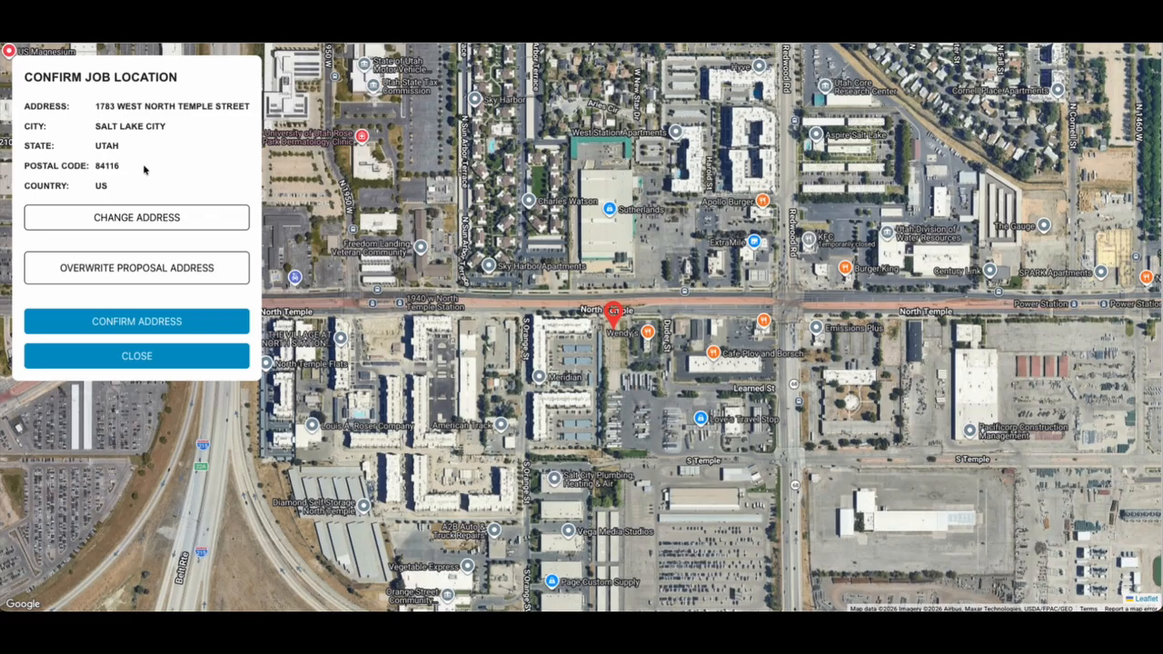
pyautogui.moveTo(613, 318); pyautogui.dragTo(645, 323)
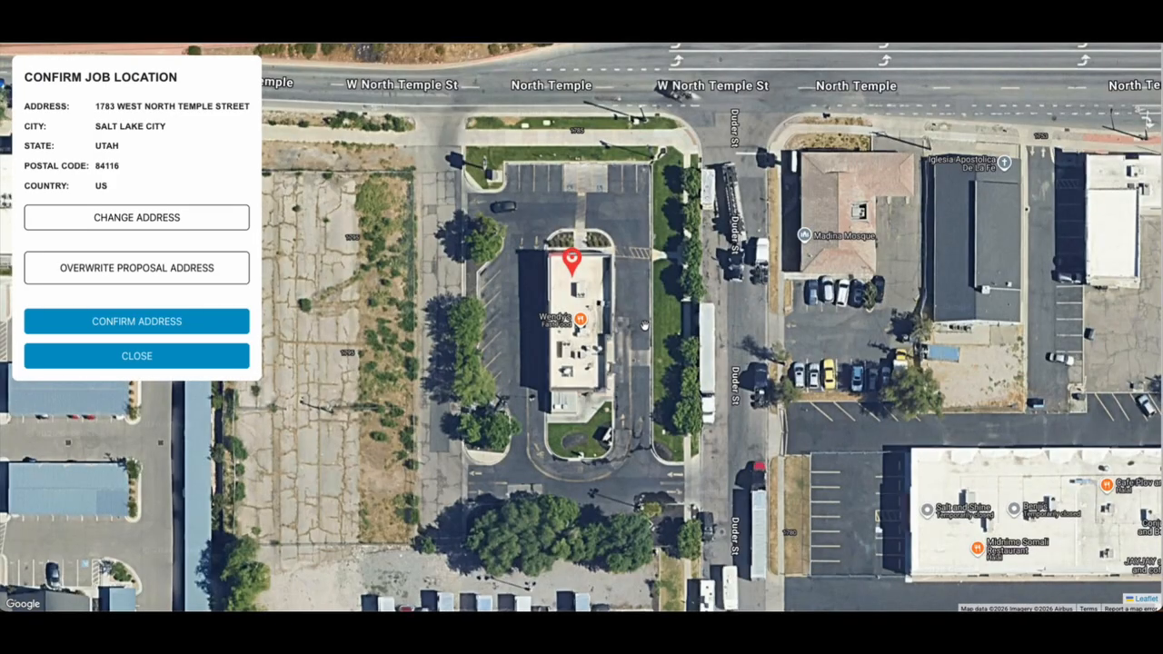
pyautogui.moveTo(531, 343); pyautogui.dragTo(606, 365)
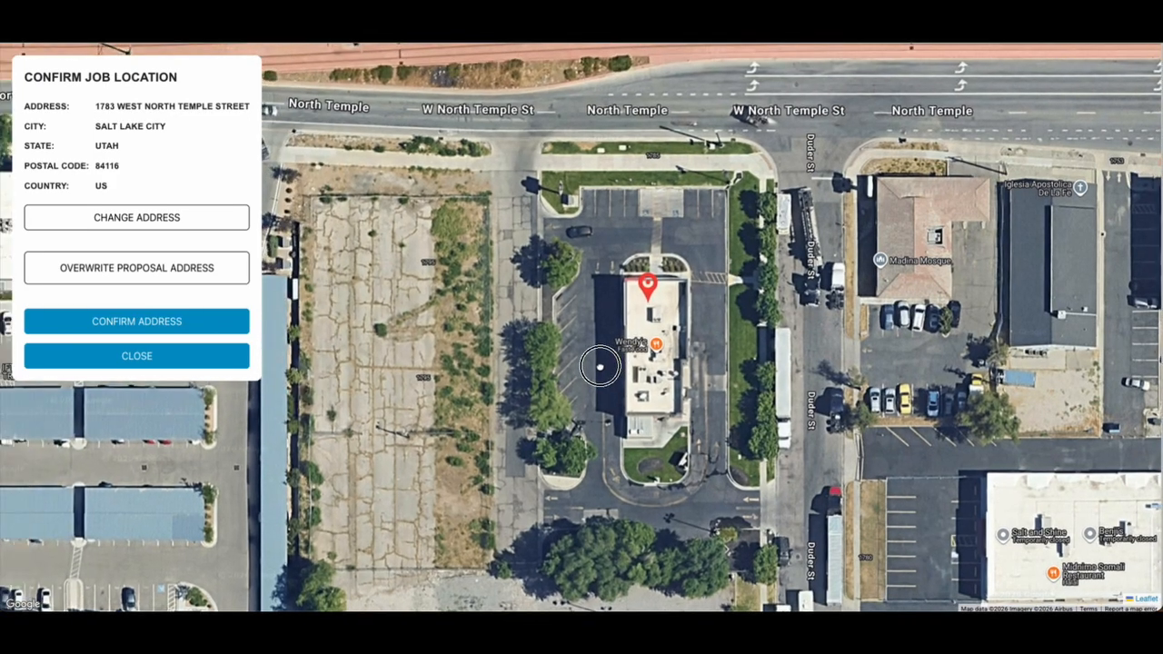
# Confirm the job address, save the job, and choose Parking Lot Paving - Average Job - 2.5" Base 1.5" Top
pyautogui.click(130, 323)
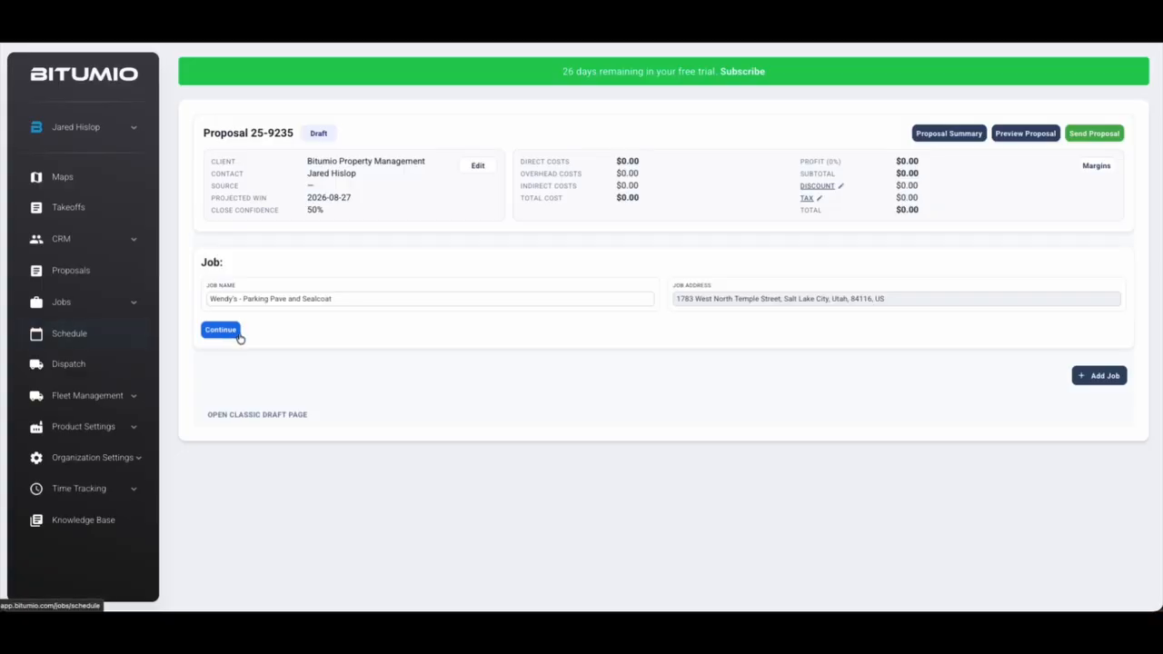
pyautogui.click(221, 329)
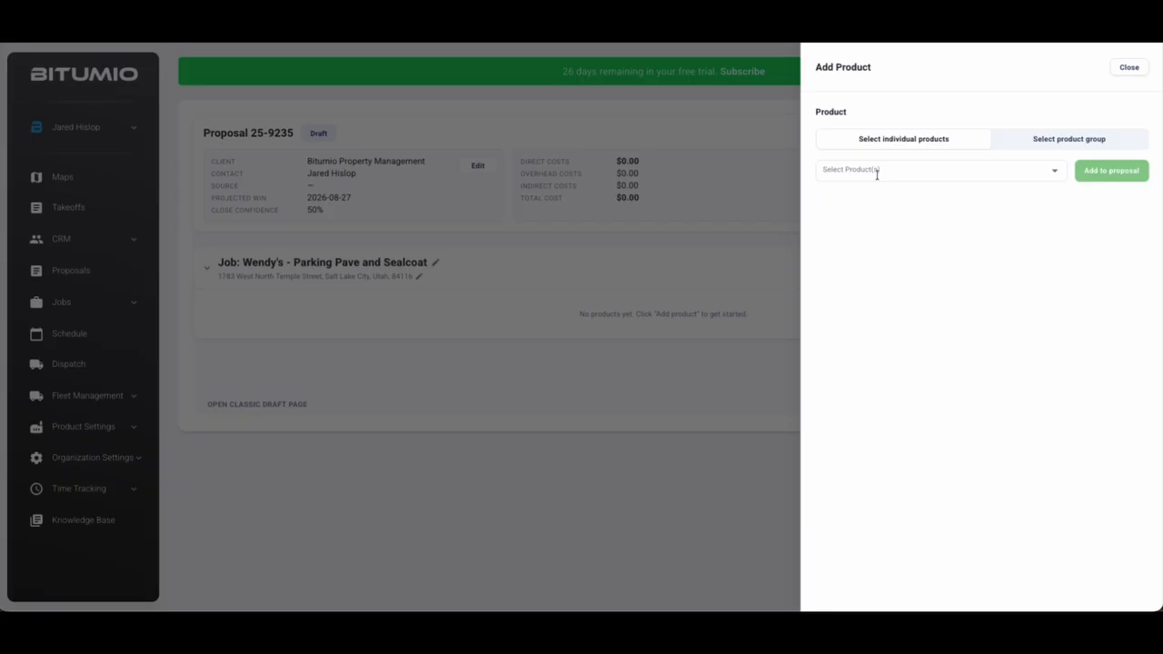
pyautogui.click(878, 173)
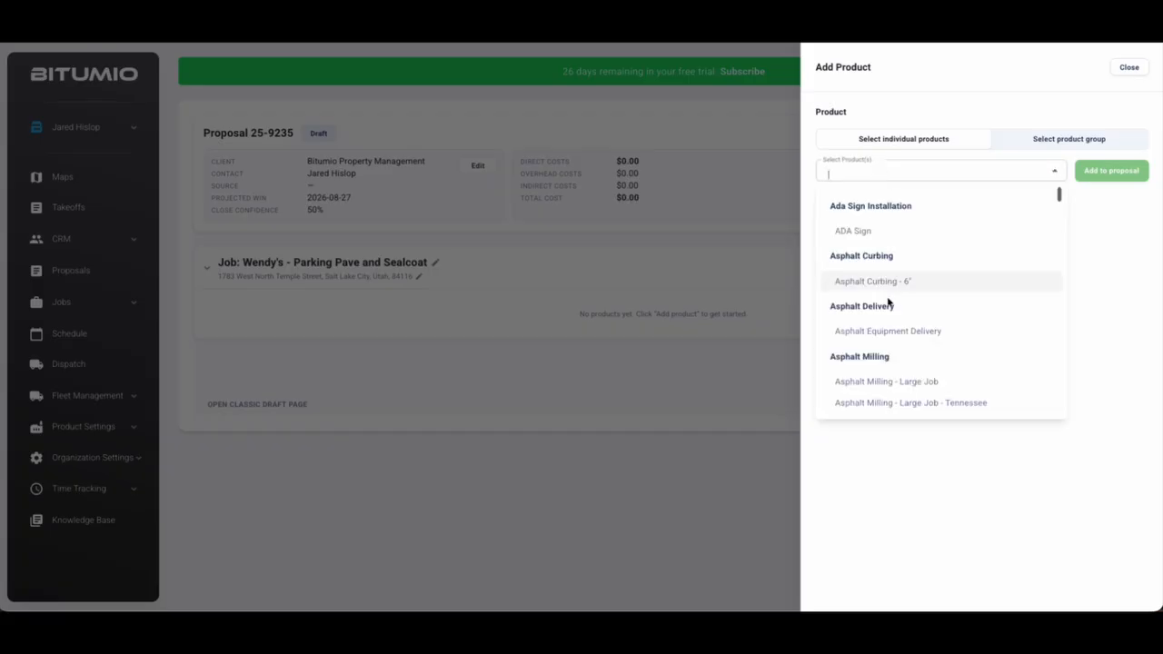
pyautogui.scroll(-8, 889, 303)
pyautogui.scroll(-3, 888, 302)
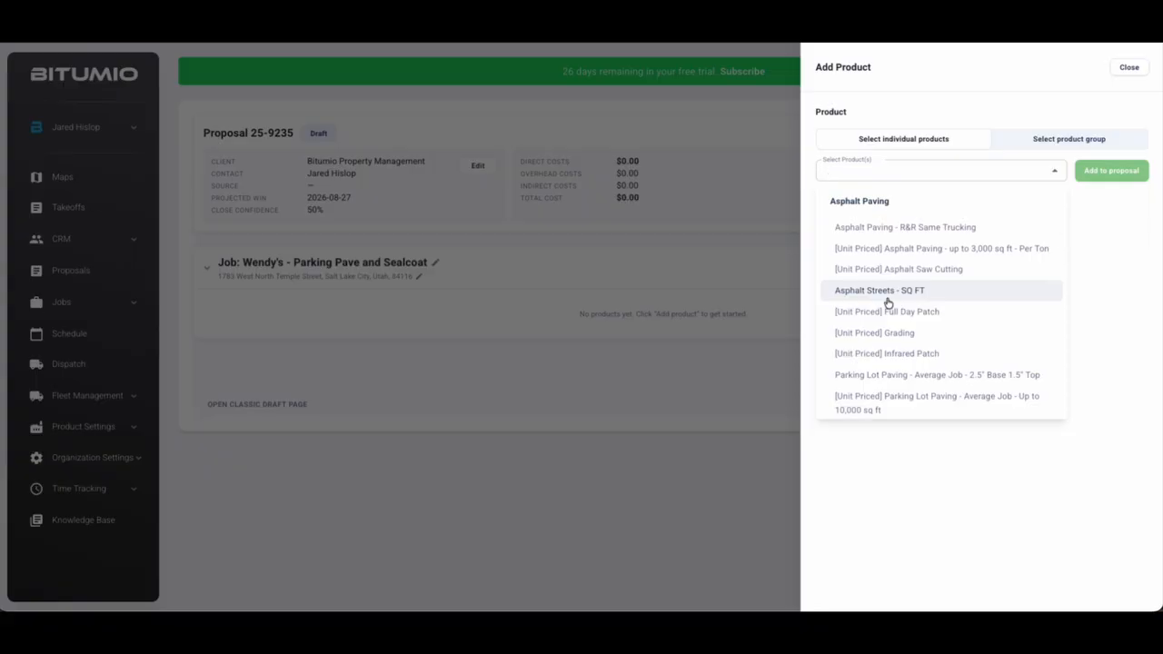
pyautogui.scroll(-2, 886, 300)
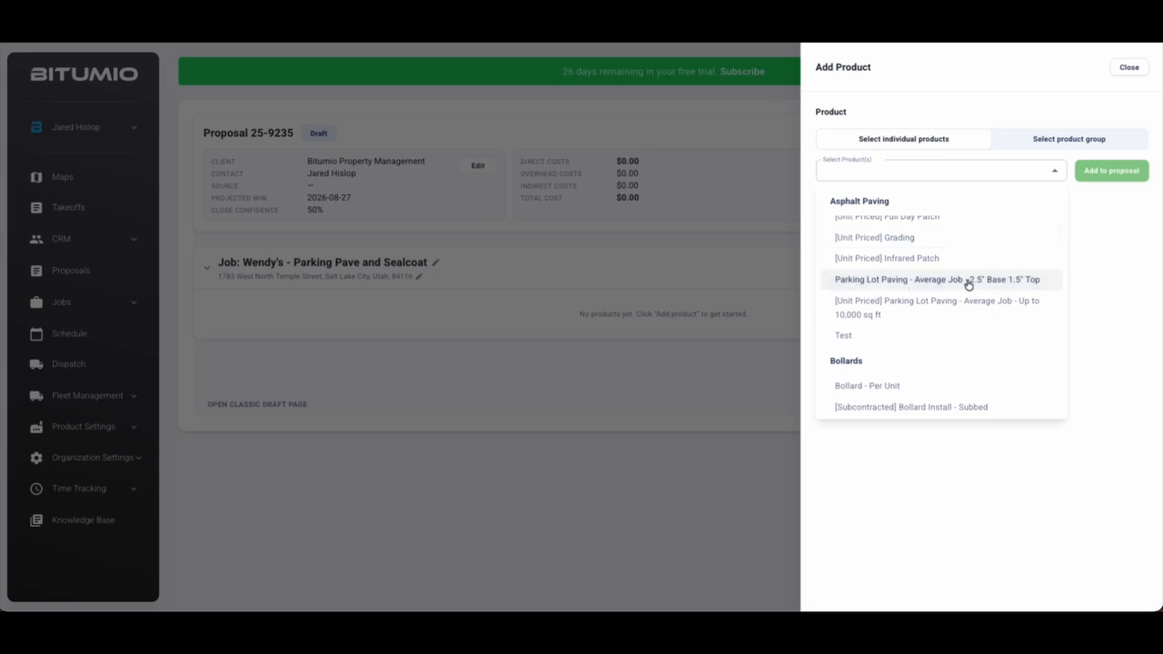
pyautogui.click(1003, 285)
pyautogui.click(997, 491)
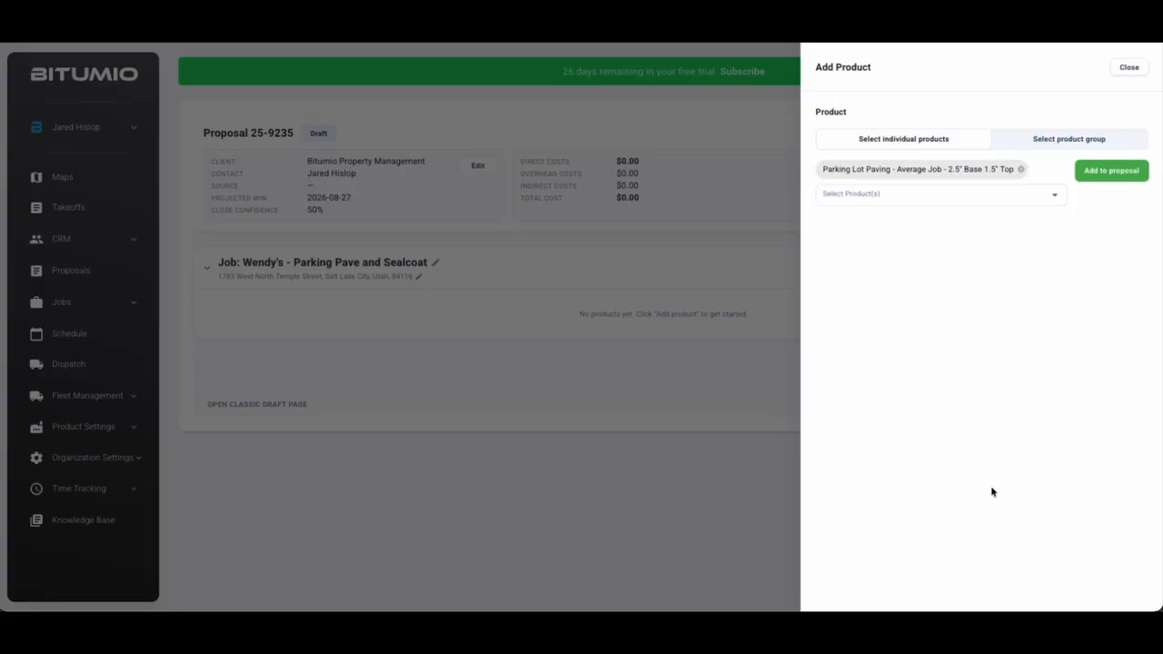
# Add the chosen paving product to the proposal without adding other products
pyautogui.click(906, 199)
pyautogui.scroll(-5, 894, 309)
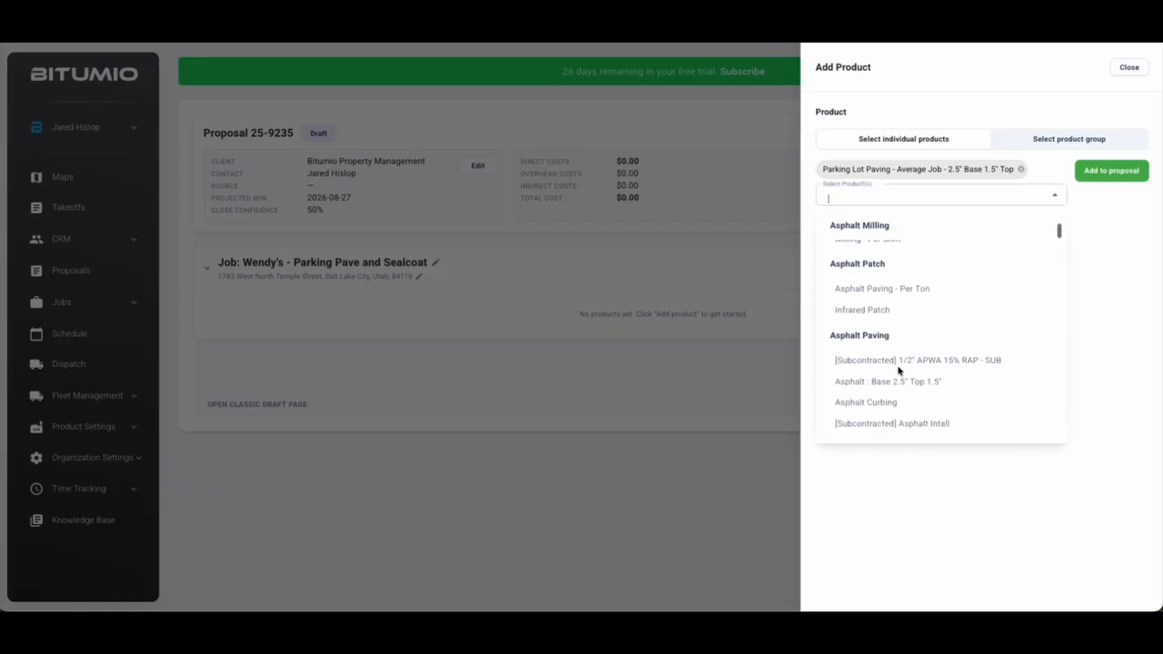
pyautogui.click(974, 536)
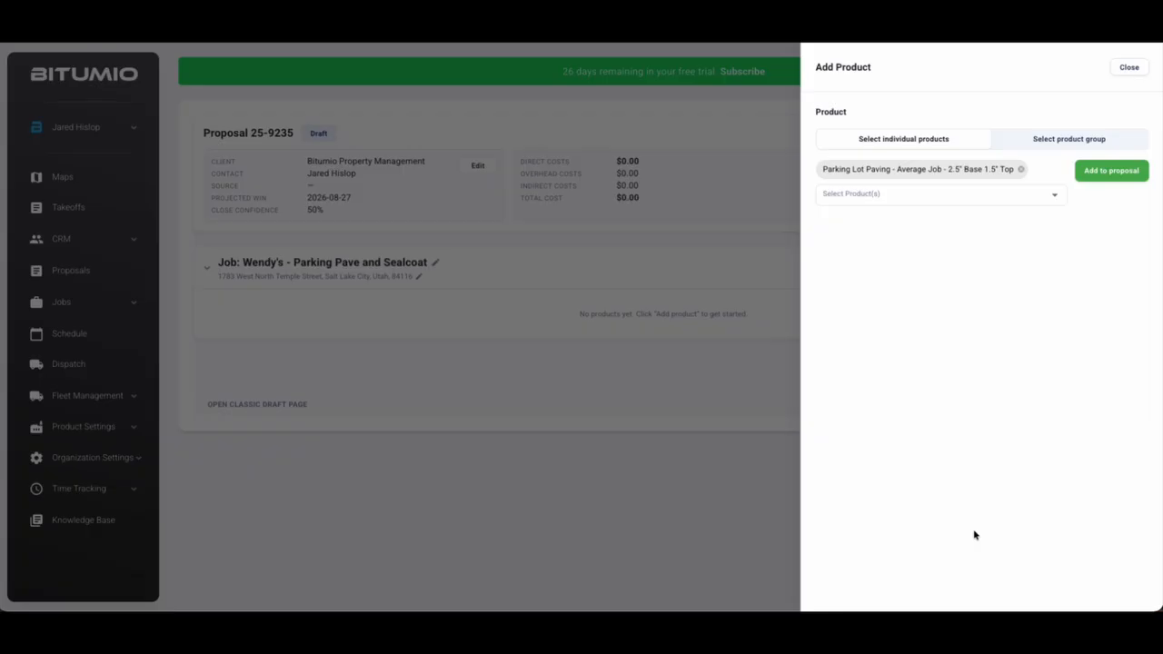
pyautogui.click(1111, 170)
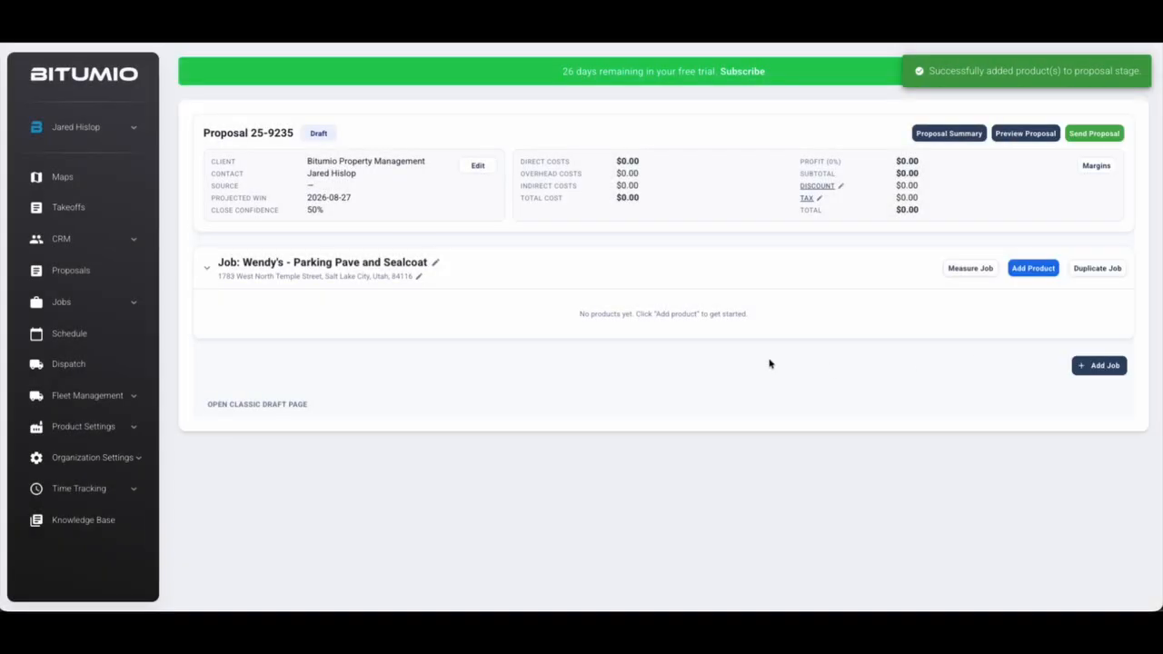
# Enter 12000 sq ft as the Asphalt Installing job size, bringing the total to $47,855.00
pyautogui.scroll(-3, 501, 346)
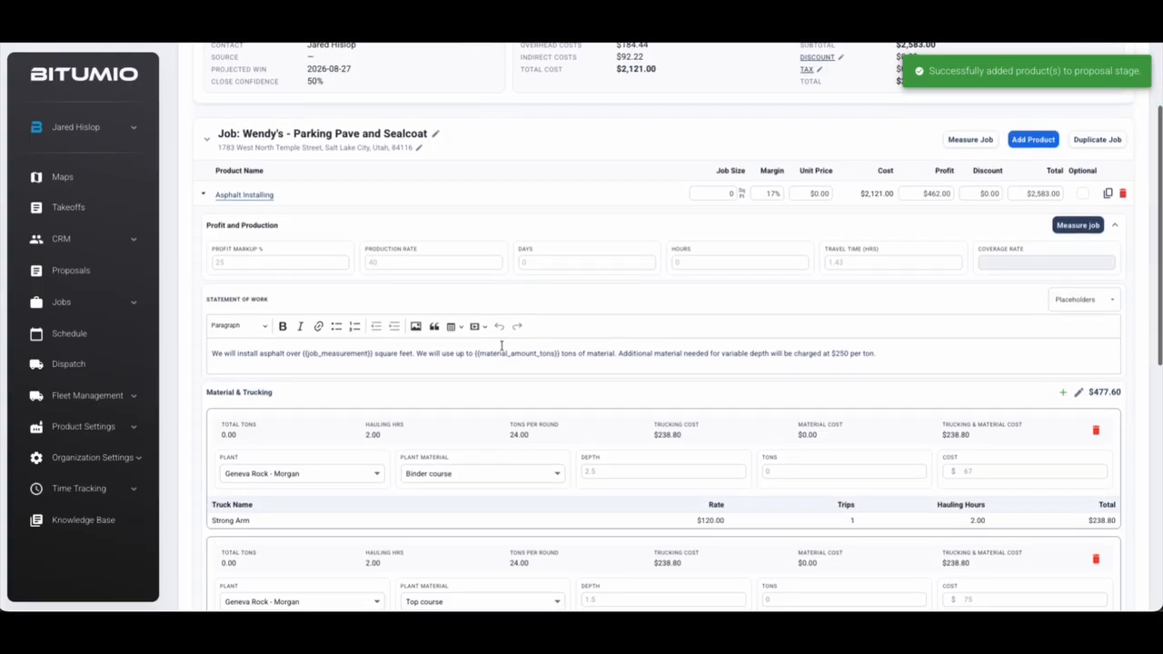
pyautogui.scroll(-1, 501, 346)
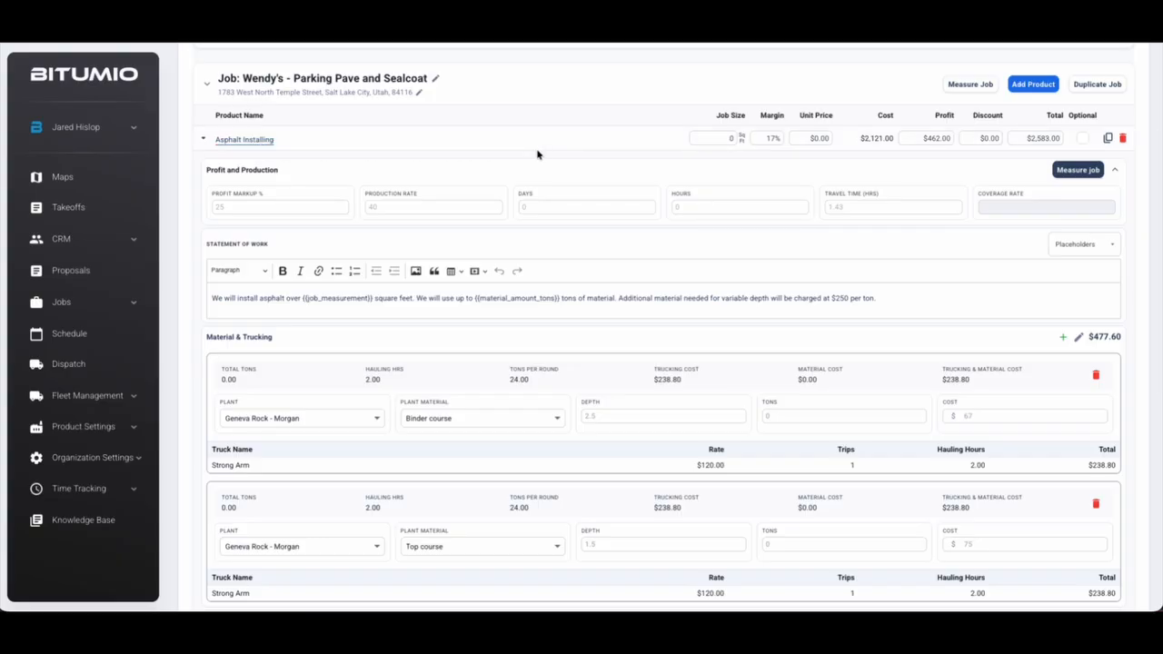
pyautogui.click(714, 138)
pyautogui.write('120000')
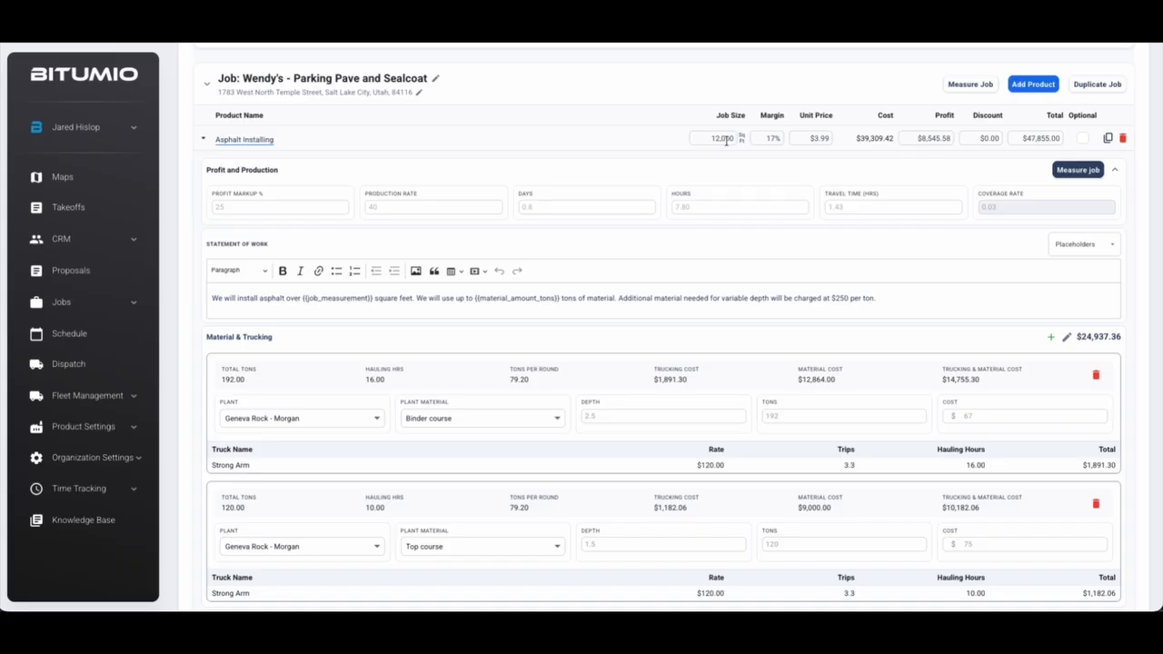
# Open the map's area tool and trace the lot's north edge, east edge and south-east driveway
pyautogui.click(1078, 171)
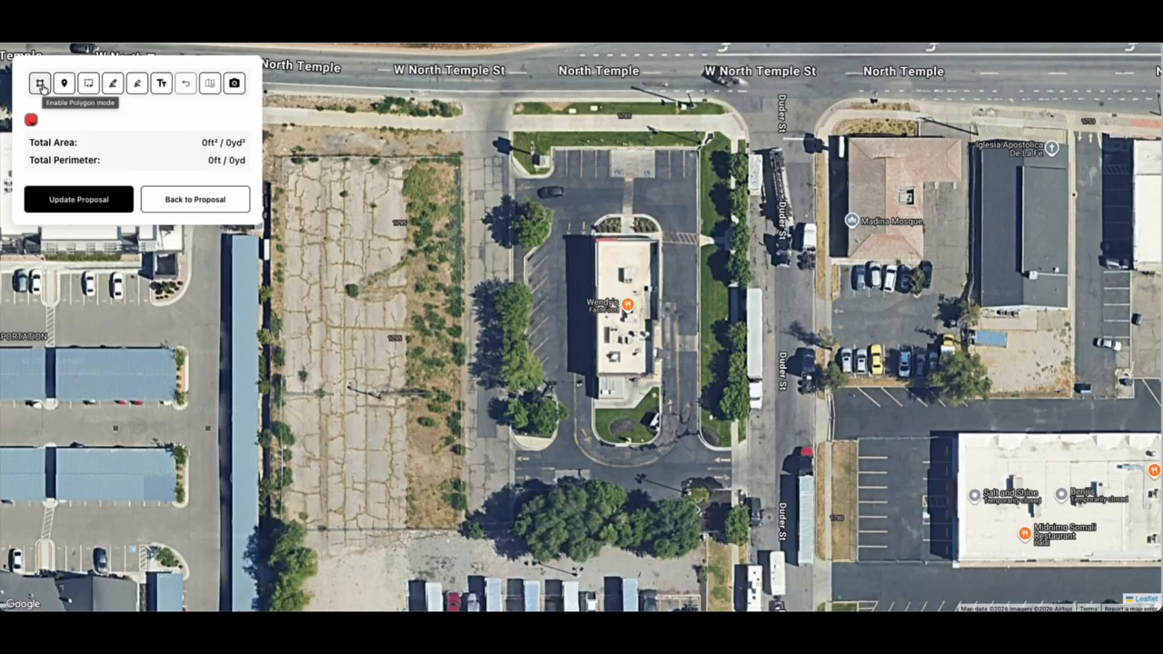
pyautogui.click(40, 86)
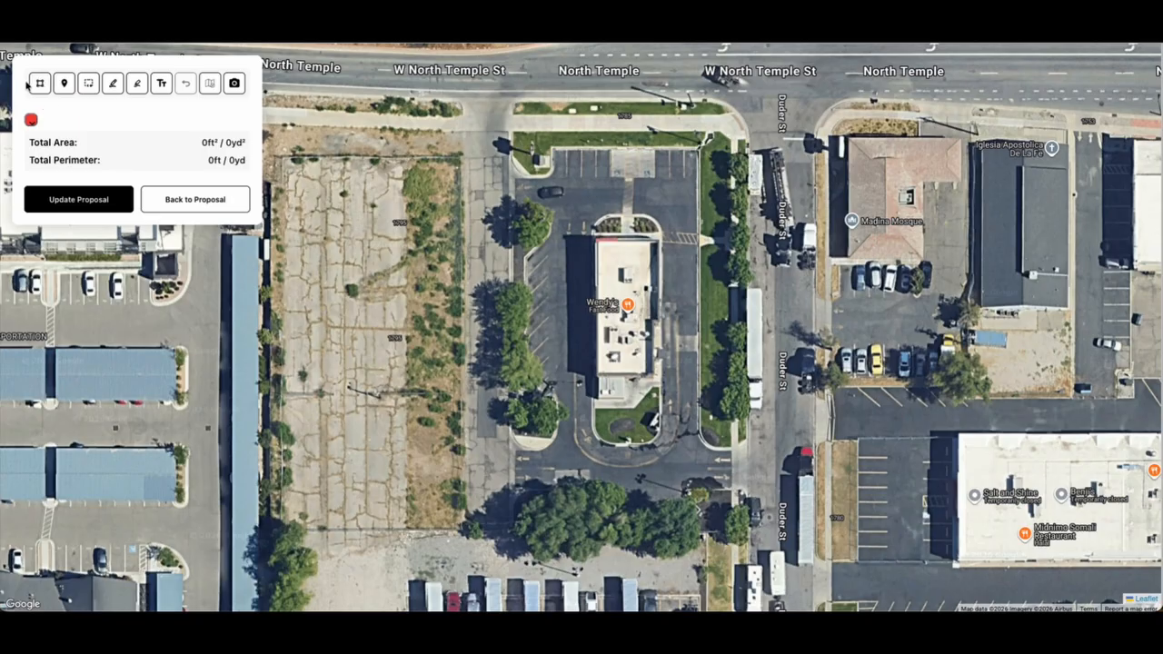
pyautogui.click(40, 87)
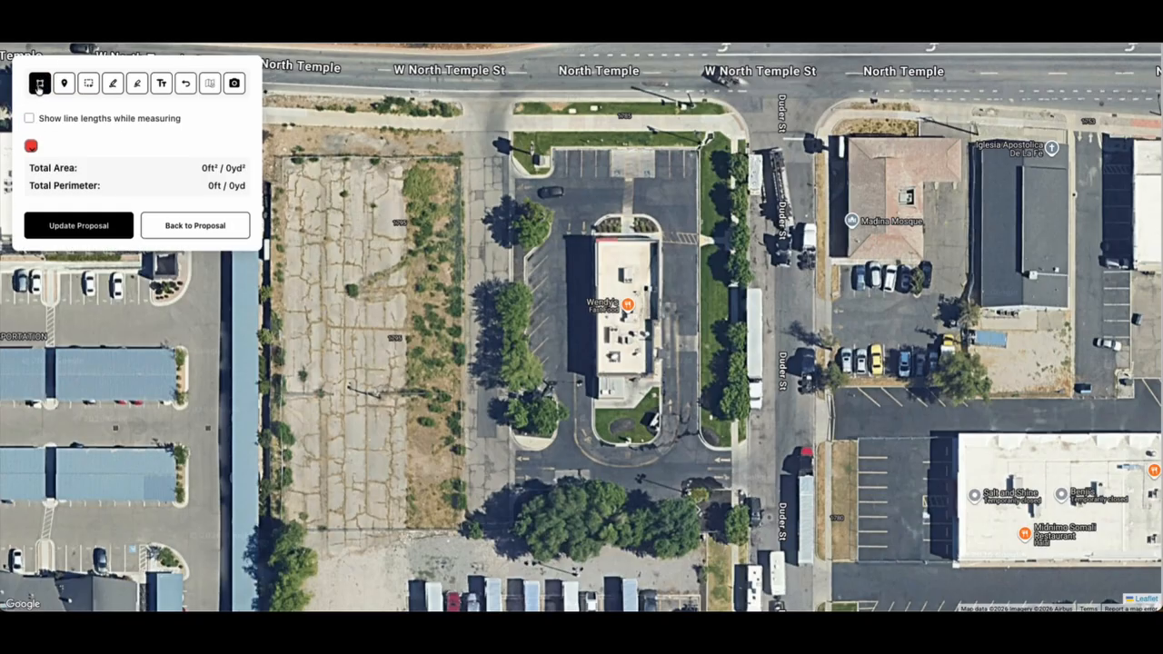
pyautogui.click(553, 149)
pyautogui.click(698, 148)
pyautogui.click(698, 429)
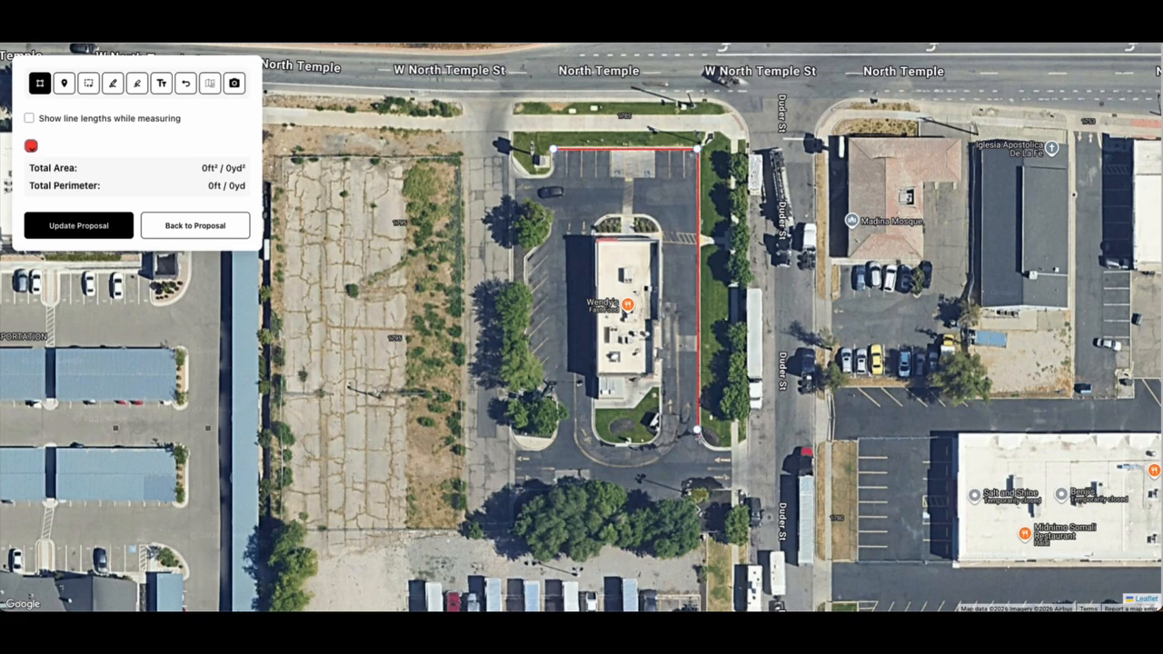
pyautogui.click(710, 448)
pyautogui.click(726, 451)
pyautogui.click(732, 450)
pyautogui.click(733, 531)
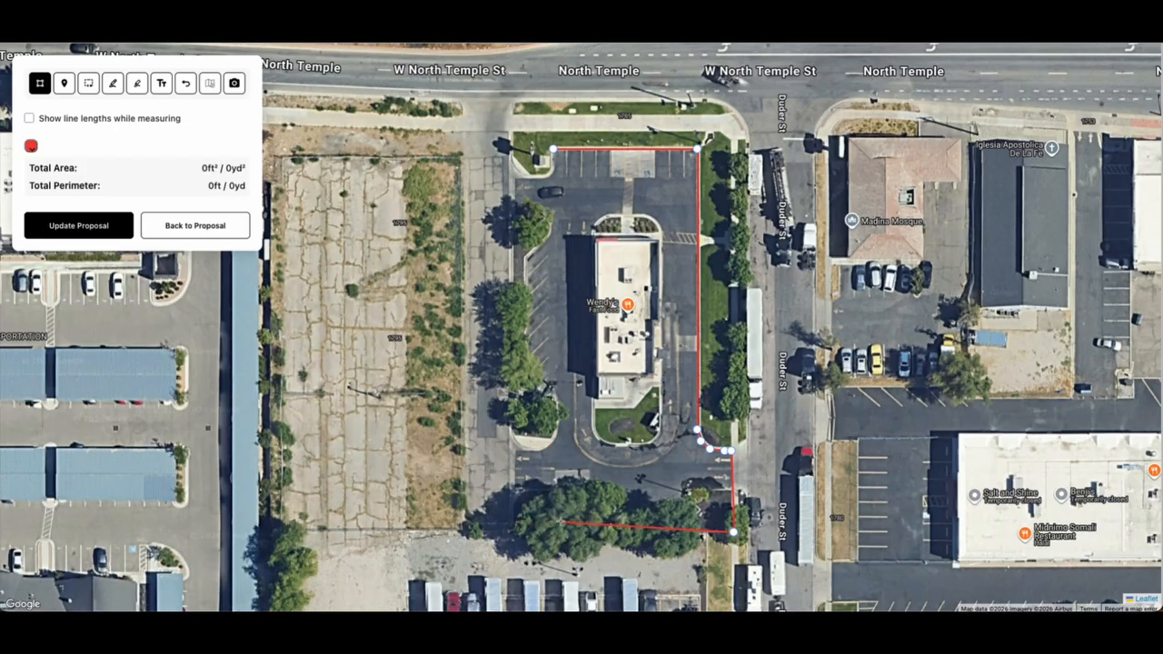
# Trace the lot's south edge, the notch around the trees, and the west planter curve
pyautogui.click(555, 526)
pyautogui.click(555, 489)
pyautogui.click(514, 488)
pyautogui.click(513, 450)
pyautogui.click(539, 451)
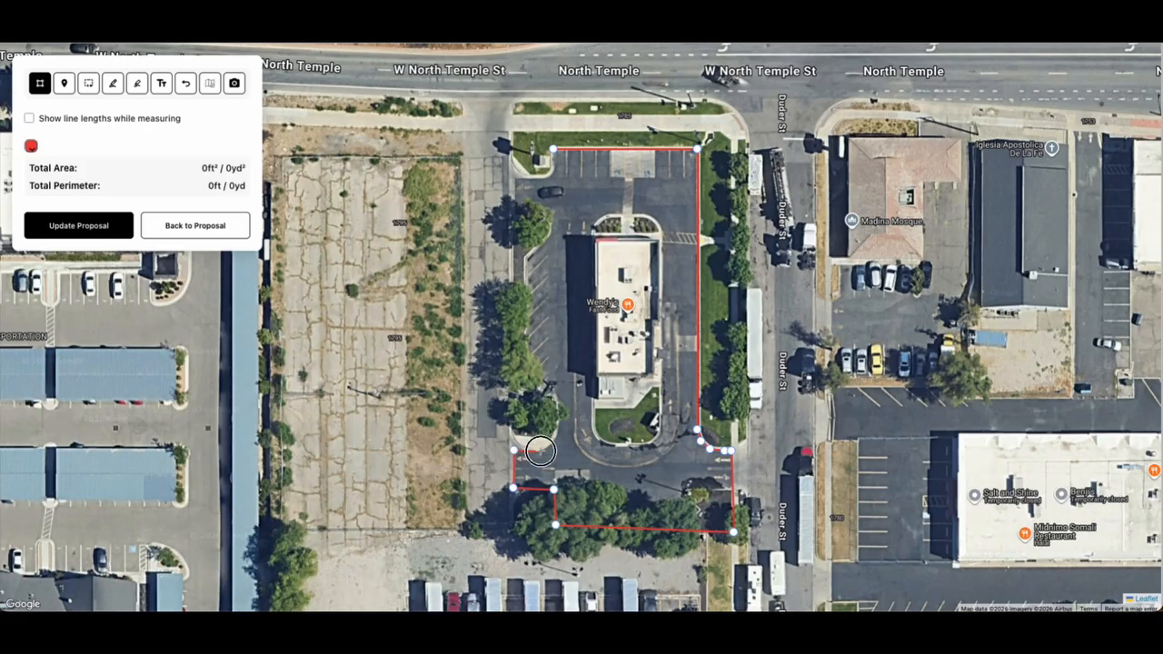
pyautogui.click(552, 445)
pyautogui.click(559, 432)
pyautogui.click(558, 415)
pyautogui.click(556, 391)
pyautogui.click(527, 369)
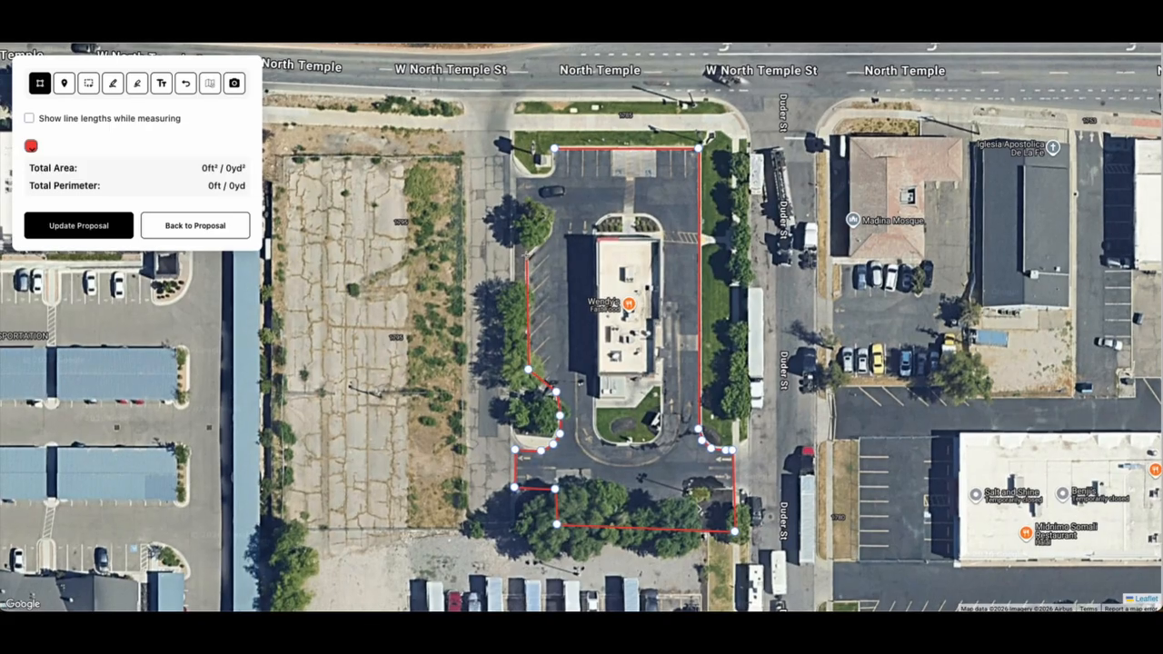
# Follow the west edge north and close the outline: 23,931 ft² area, 777 ft perimeter
pyautogui.click(525, 256)
pyautogui.click(544, 235)
pyautogui.click(551, 230)
pyautogui.click(549, 219)
pyautogui.click(515, 214)
pyautogui.click(516, 180)
pyautogui.click(536, 178)
pyautogui.click(553, 172)
pyautogui.click(554, 148)
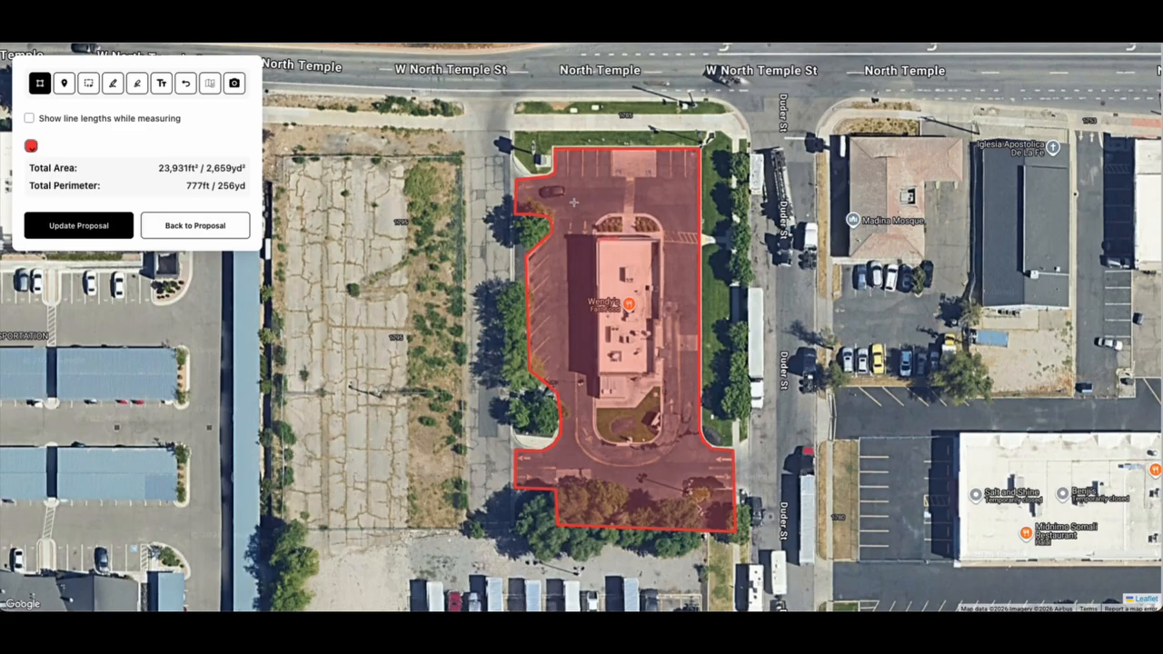
# Trace a polygon around the building and planter island and cut it out of the measured area
pyautogui.click(606, 214)
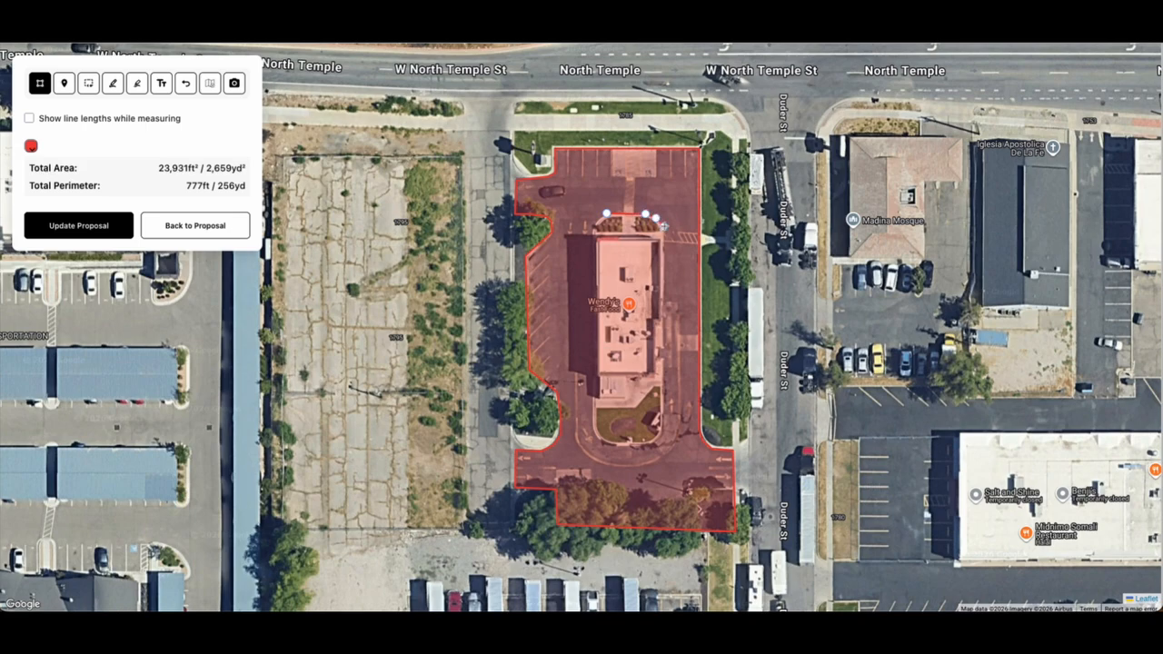
pyautogui.click(665, 226)
pyautogui.click(662, 424)
pyautogui.click(660, 435)
pyautogui.click(651, 444)
pyautogui.click(612, 447)
pyautogui.click(598, 438)
pyautogui.click(593, 427)
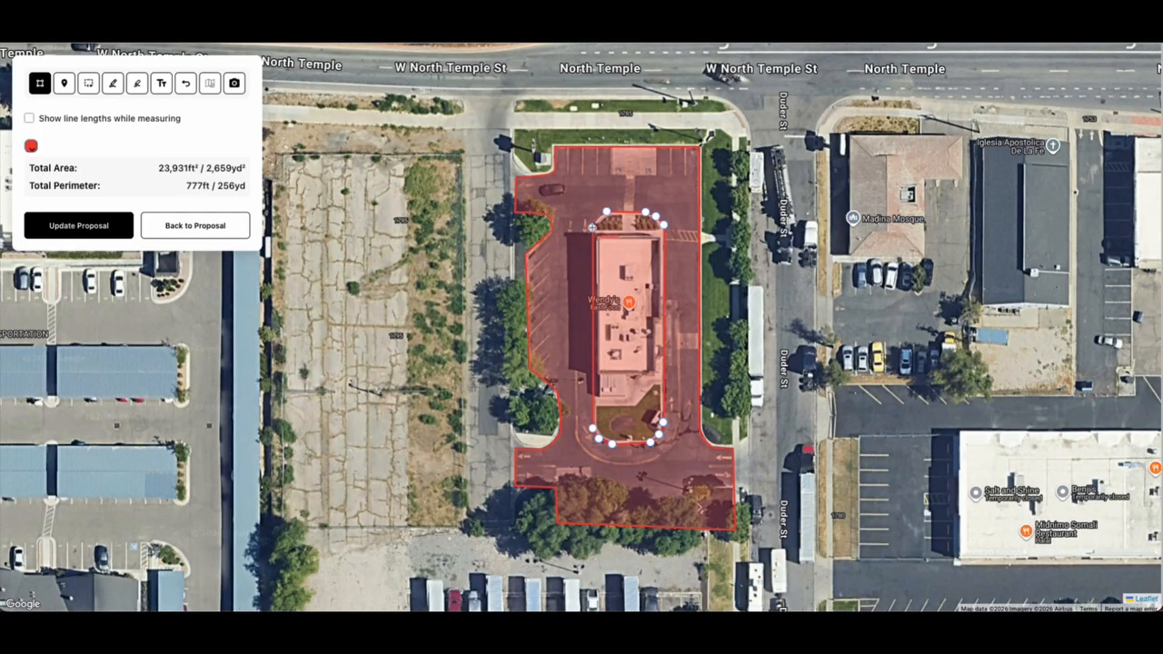
pyautogui.click(607, 213)
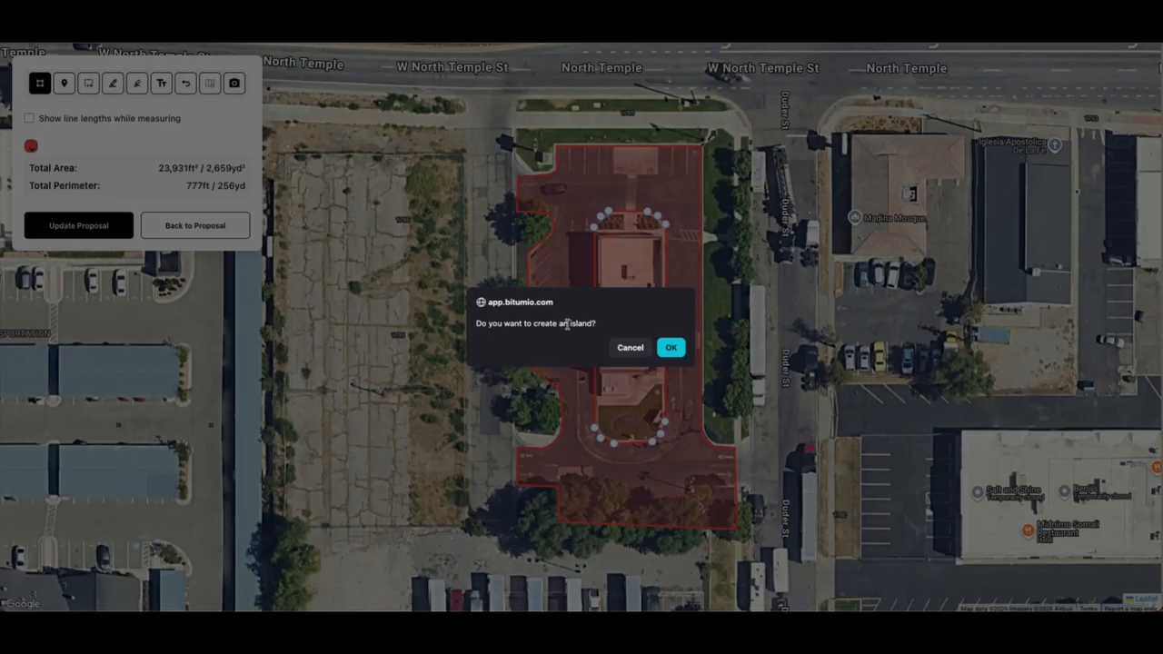
pyautogui.click(672, 347)
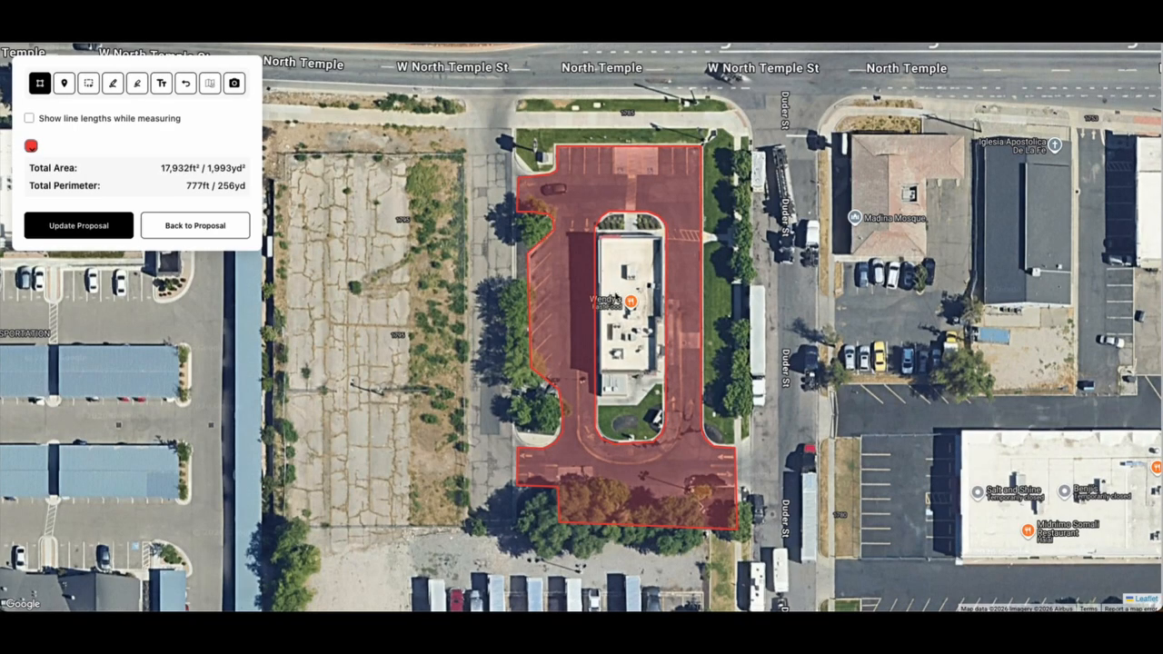
# Nudge a bottom-left corner of the outline so the measured total reads 18,200 ft²
pyautogui.click(40, 83)
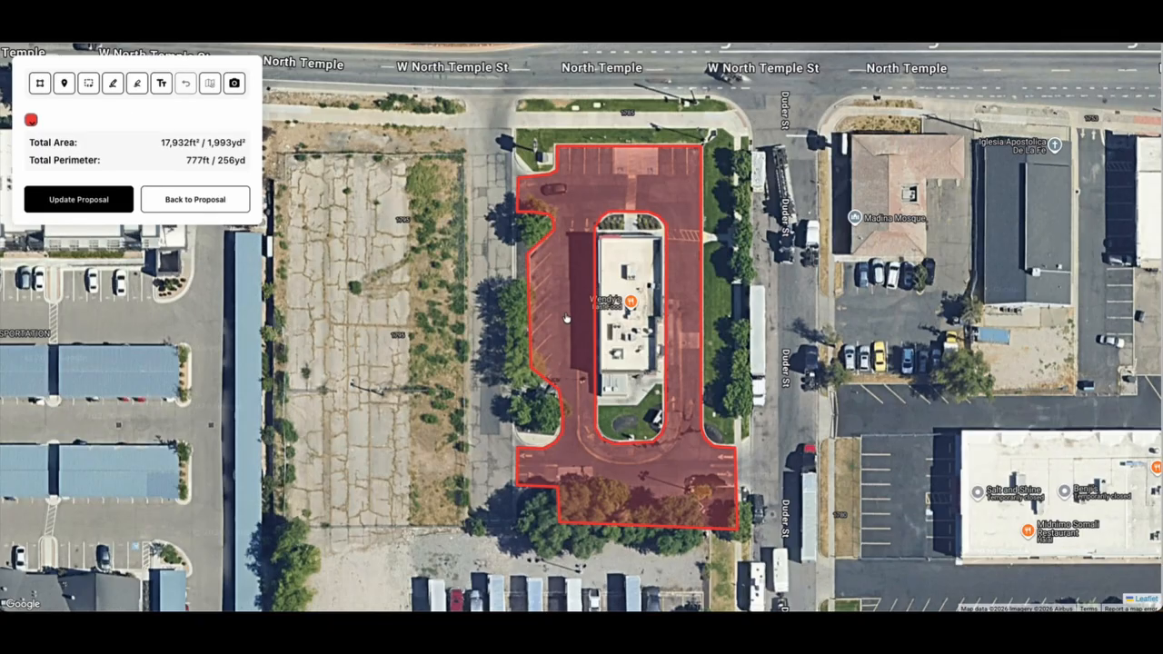
pyautogui.click(570, 315)
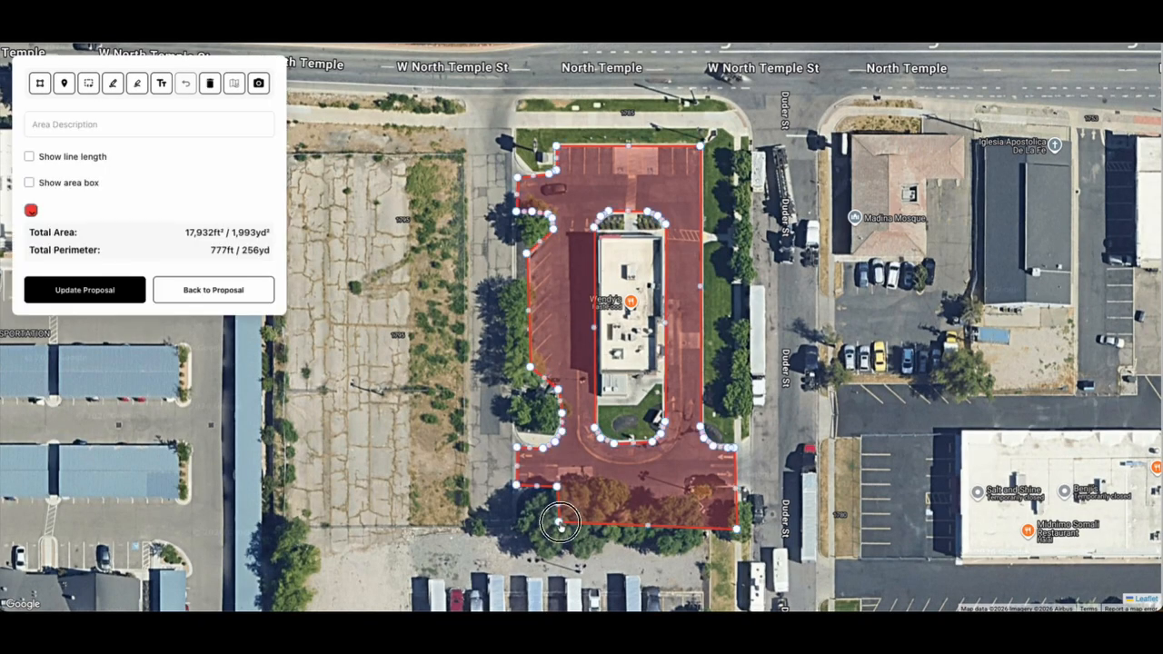
pyautogui.moveTo(559, 530); pyautogui.dragTo(558, 530)
pyautogui.click(517, 523)
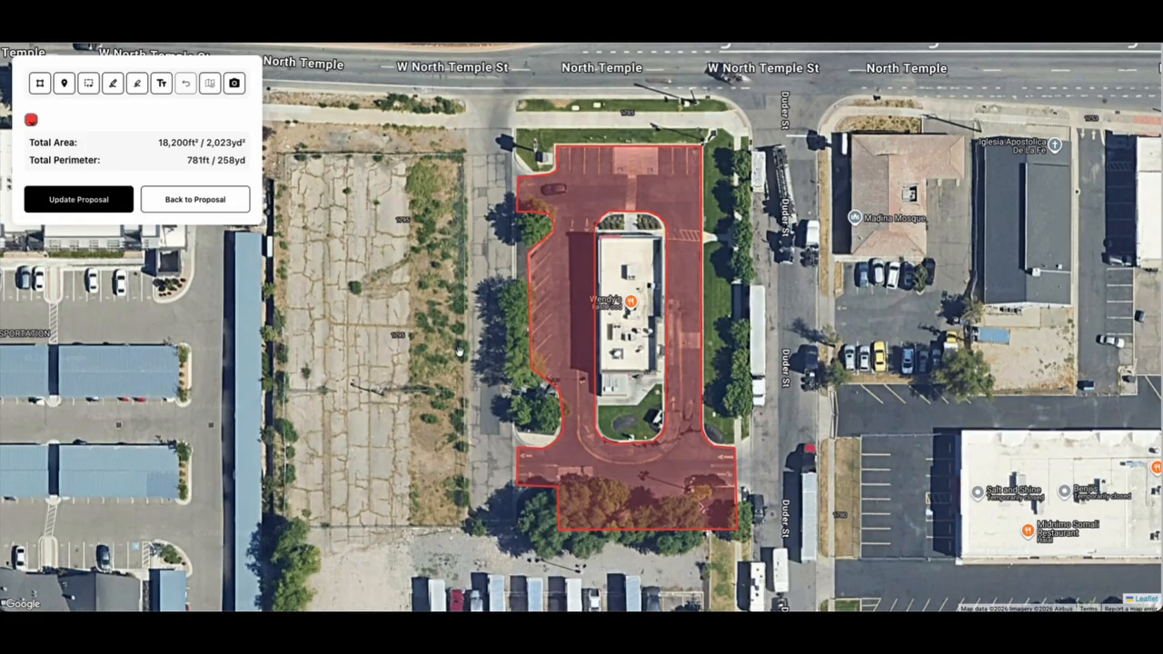
pyautogui.moveTo(159, 142); pyautogui.dragTo(189, 141)
pyautogui.moveTo(189, 141); pyautogui.dragTo(194, 139)
# Send the new measurement to the proposal and confirm a Job Size of 18200
pyautogui.click(68, 202)
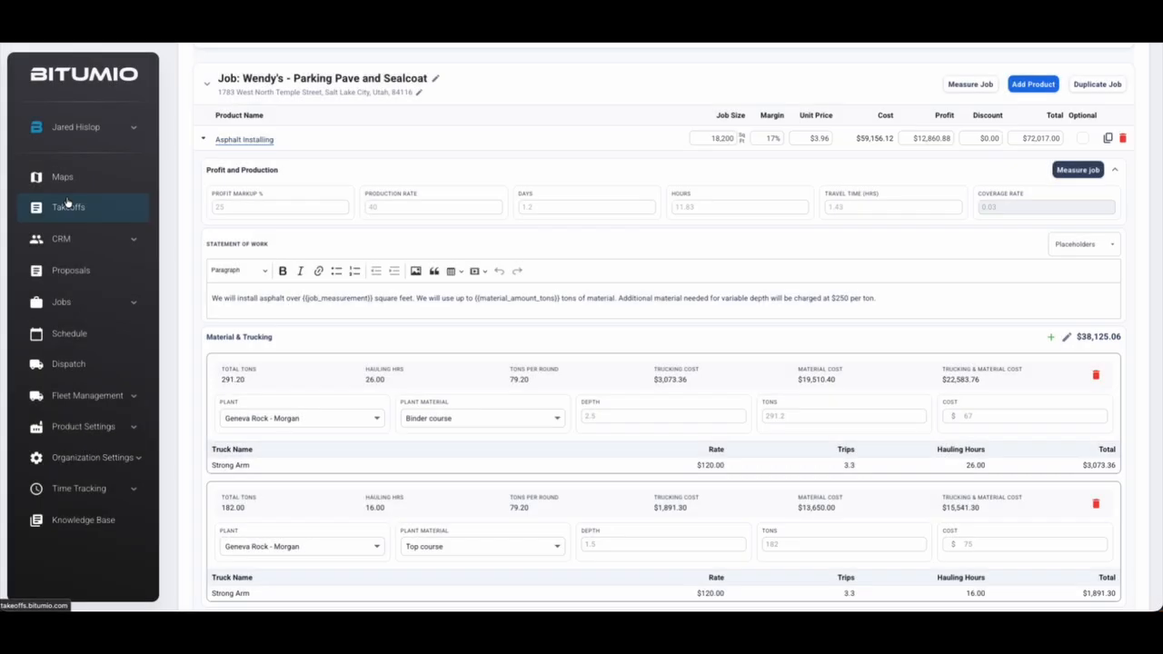
pyautogui.click(727, 134)
pyautogui.doubleClick(707, 138)
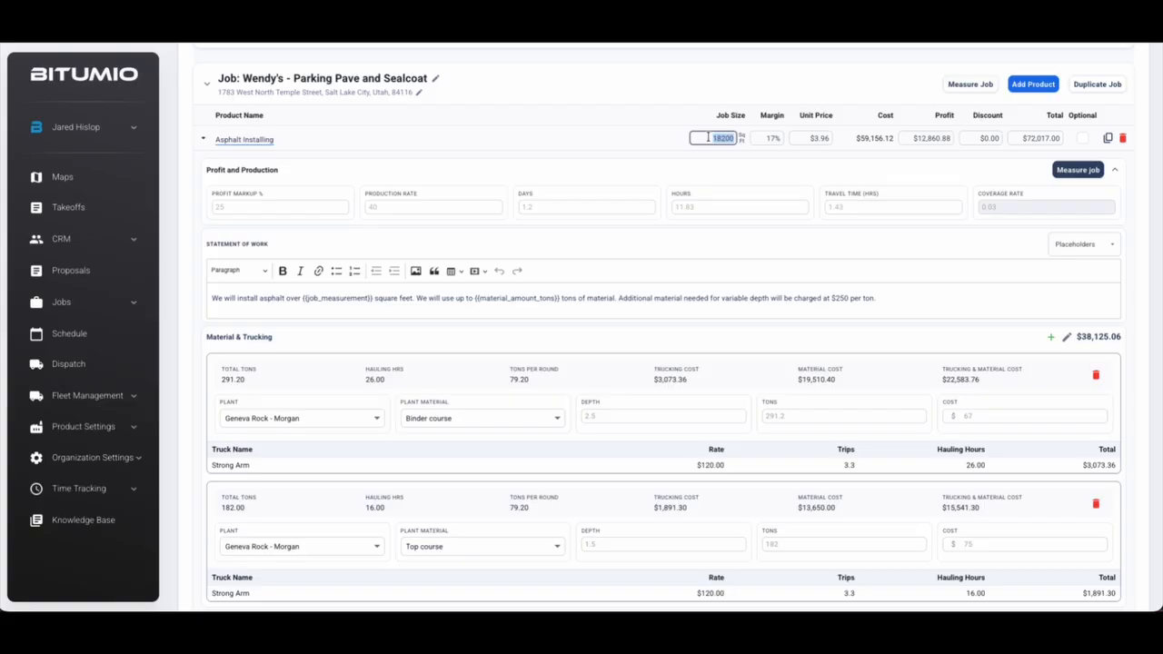
pyautogui.click(697, 165)
# Review the binder and top course depths and the equipment, asphalt crew labor and tack costs
pyautogui.scroll(-1, 713, 139)
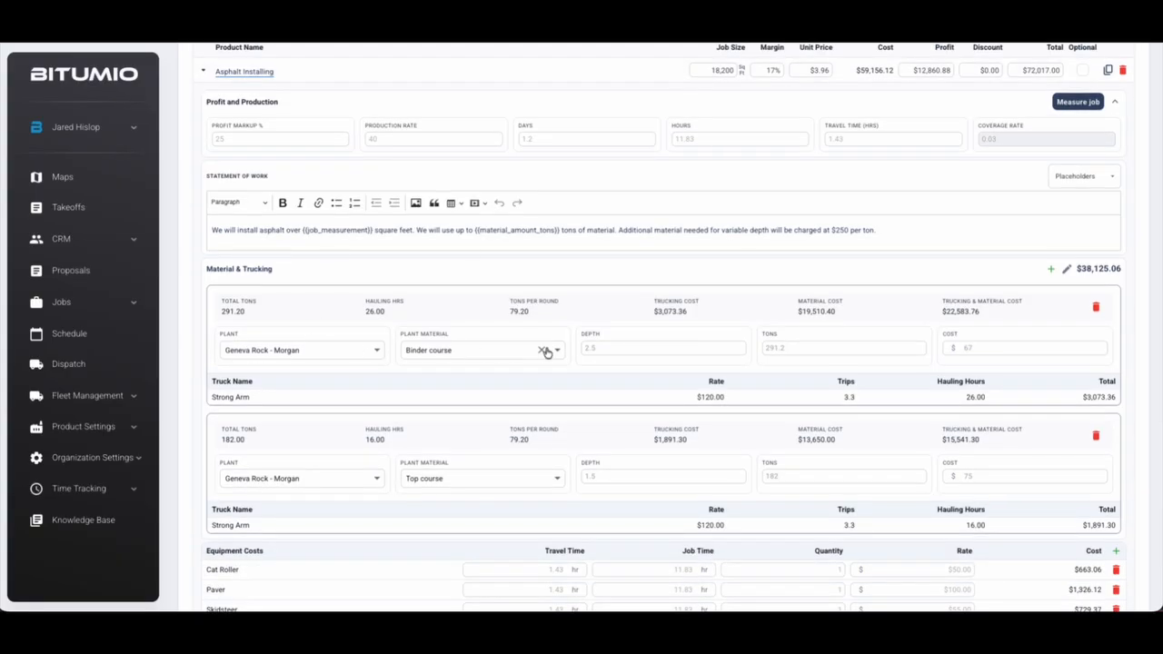
pyautogui.click(606, 347)
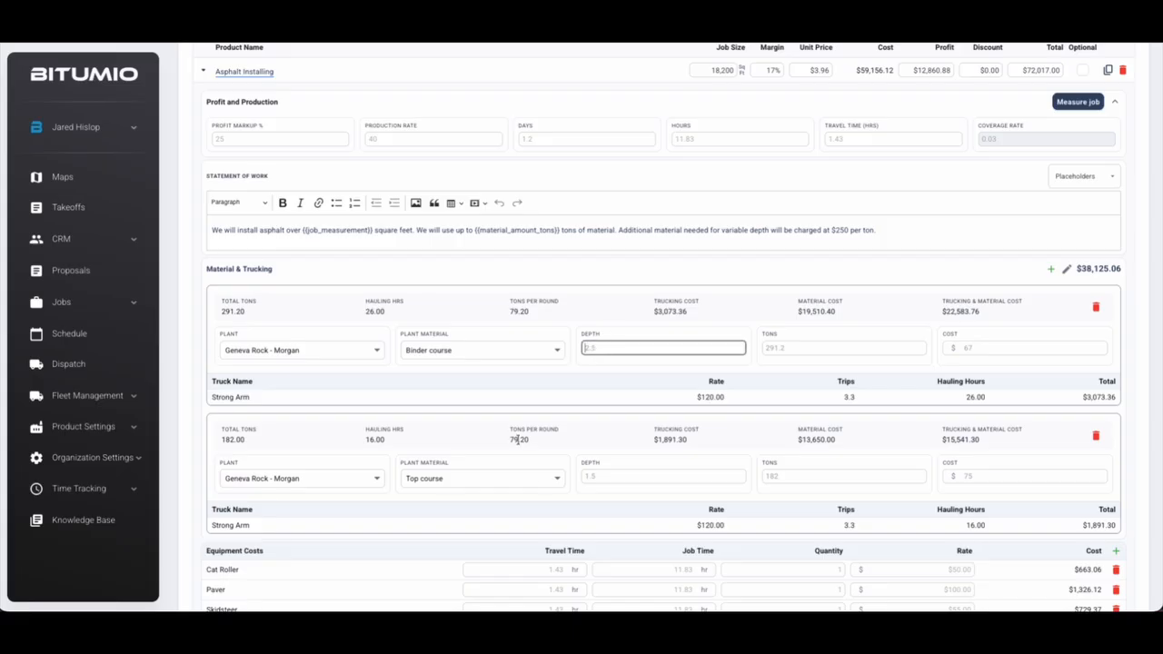
pyautogui.click(601, 474)
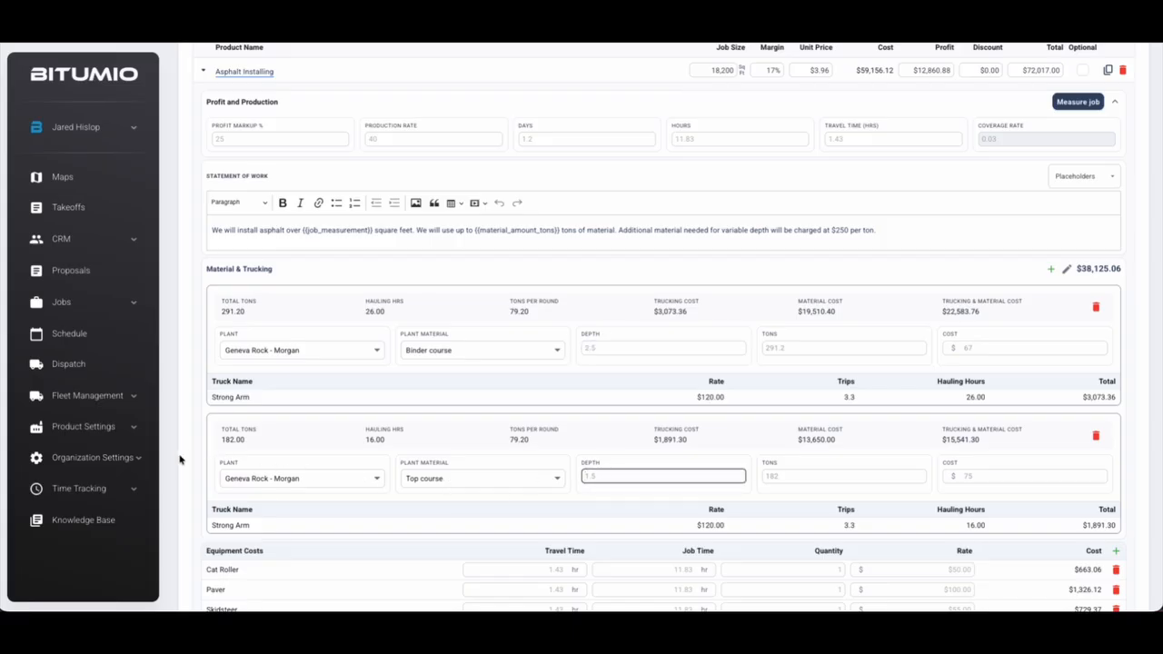
pyautogui.click(182, 459)
pyautogui.scroll(-3, 191, 450)
pyautogui.moveTo(208, 379); pyautogui.dragTo(242, 451)
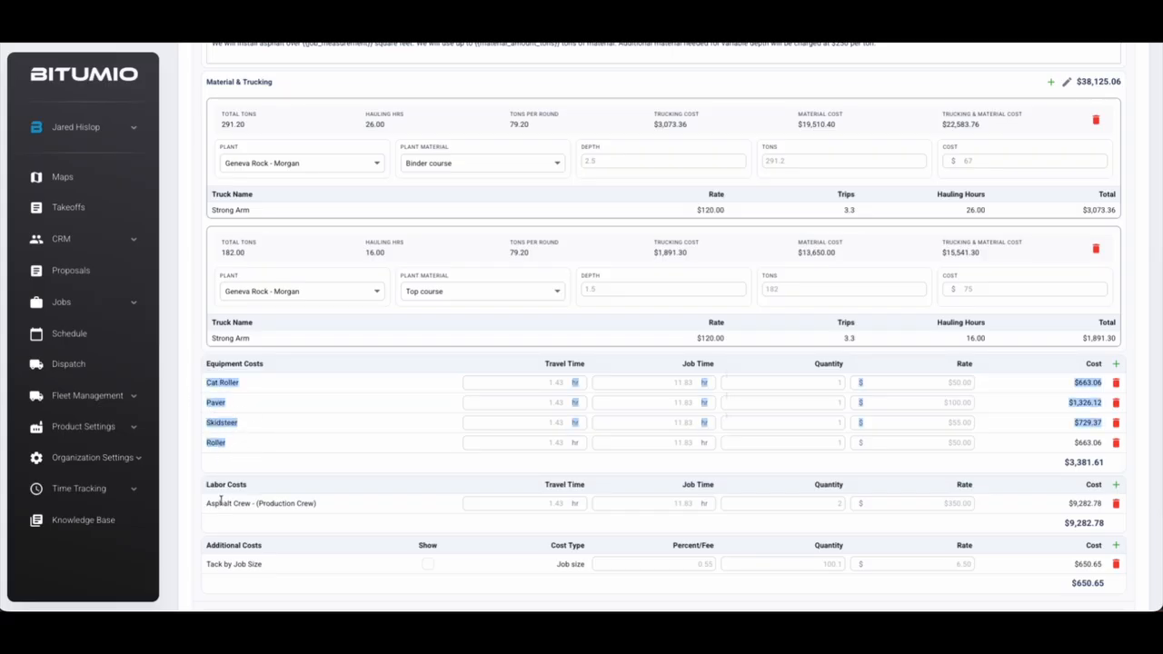
pyautogui.moveTo(224, 503); pyautogui.dragTo(323, 504)
pyautogui.moveTo(214, 564); pyautogui.dragTo(263, 570)
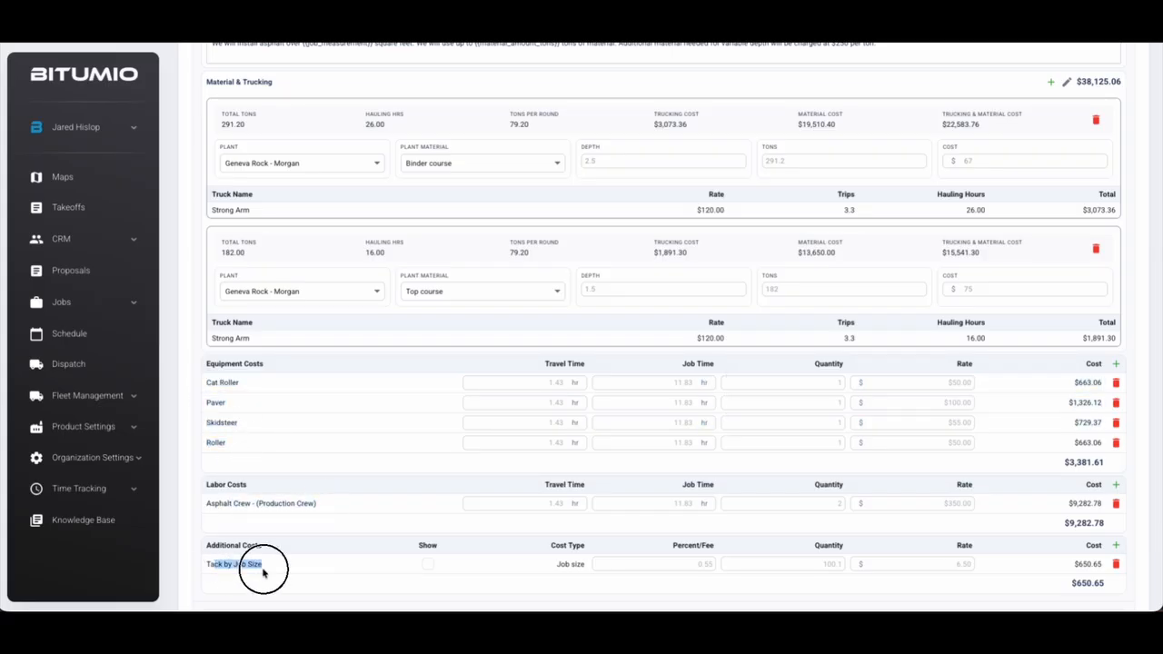
pyautogui.click(180, 515)
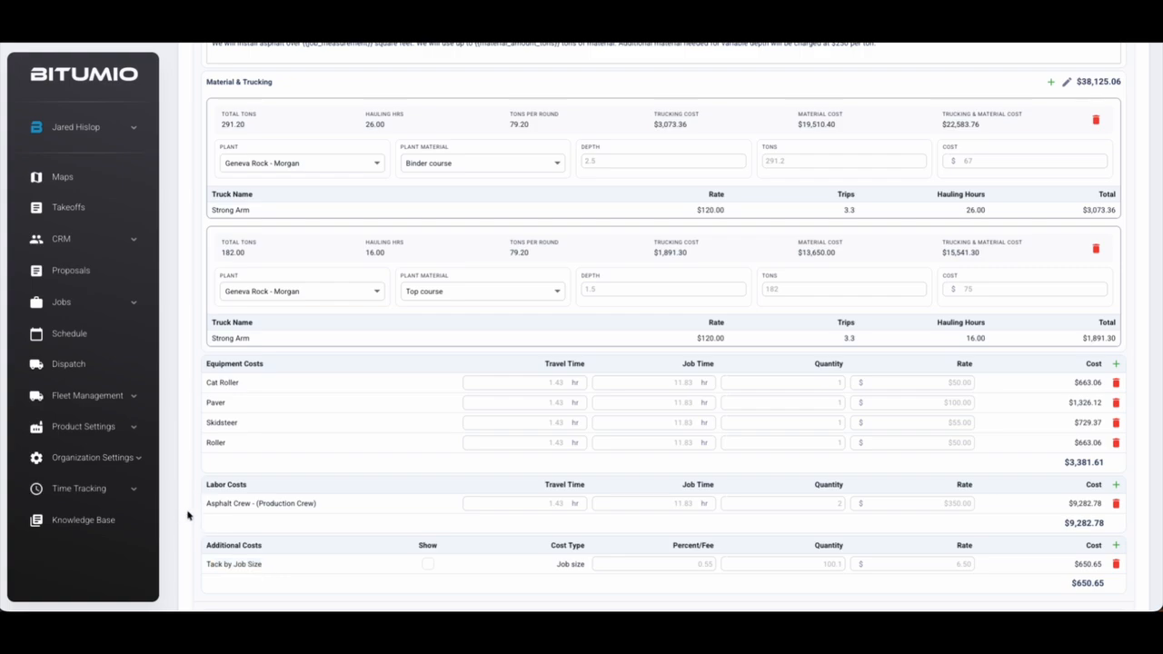
# Recheck the 18200 Job Size and the binder and top course total tons
pyautogui.scroll(5, 191, 482)
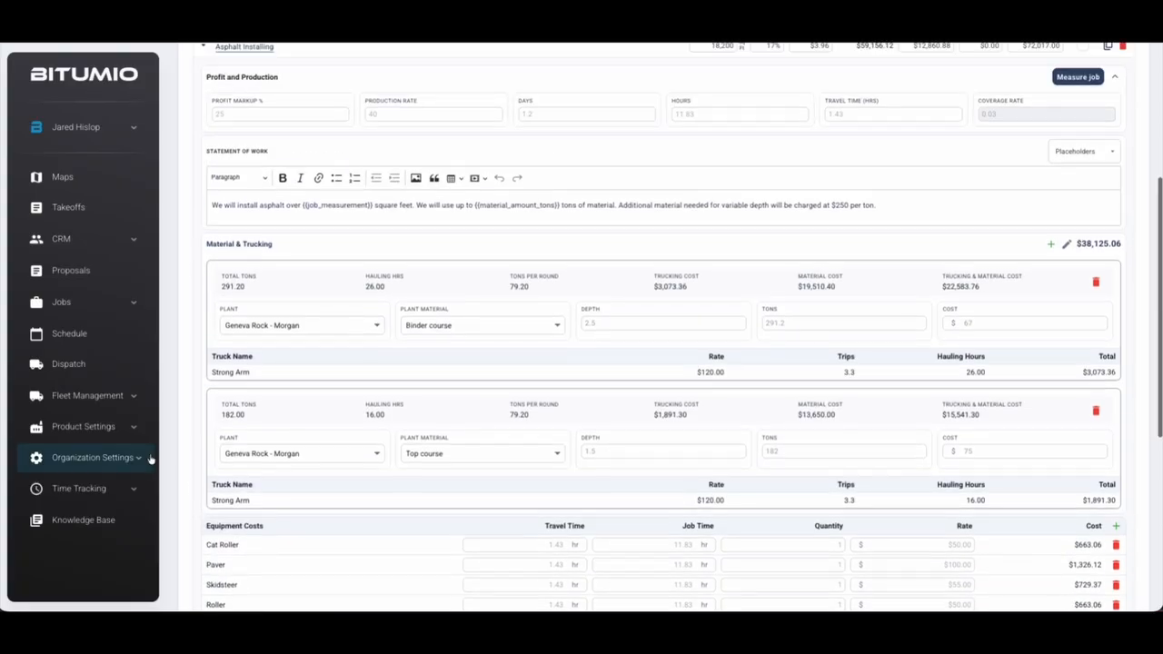
pyautogui.click(713, 119)
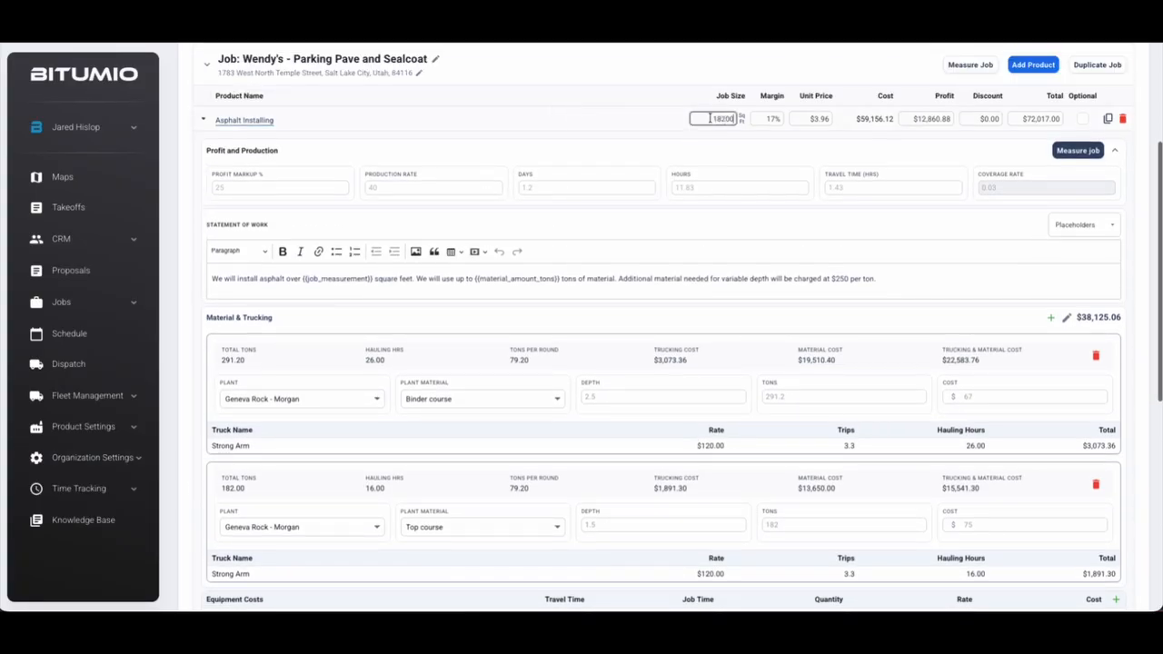
pyautogui.click(181, 242)
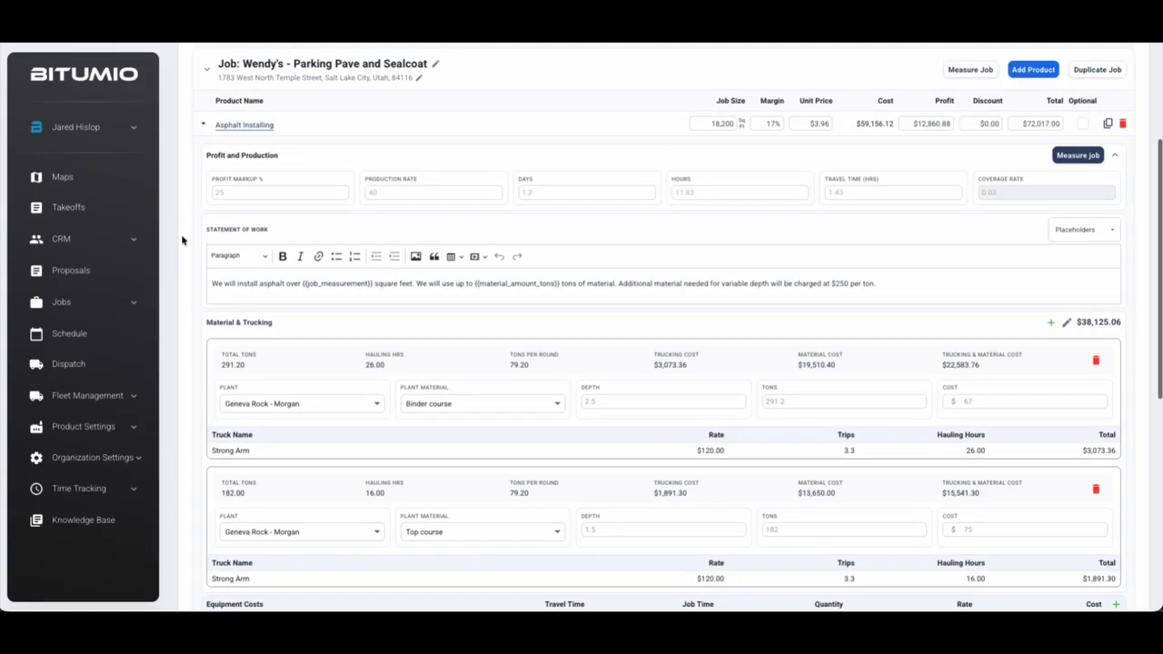
pyautogui.scroll(-1, 228, 248)
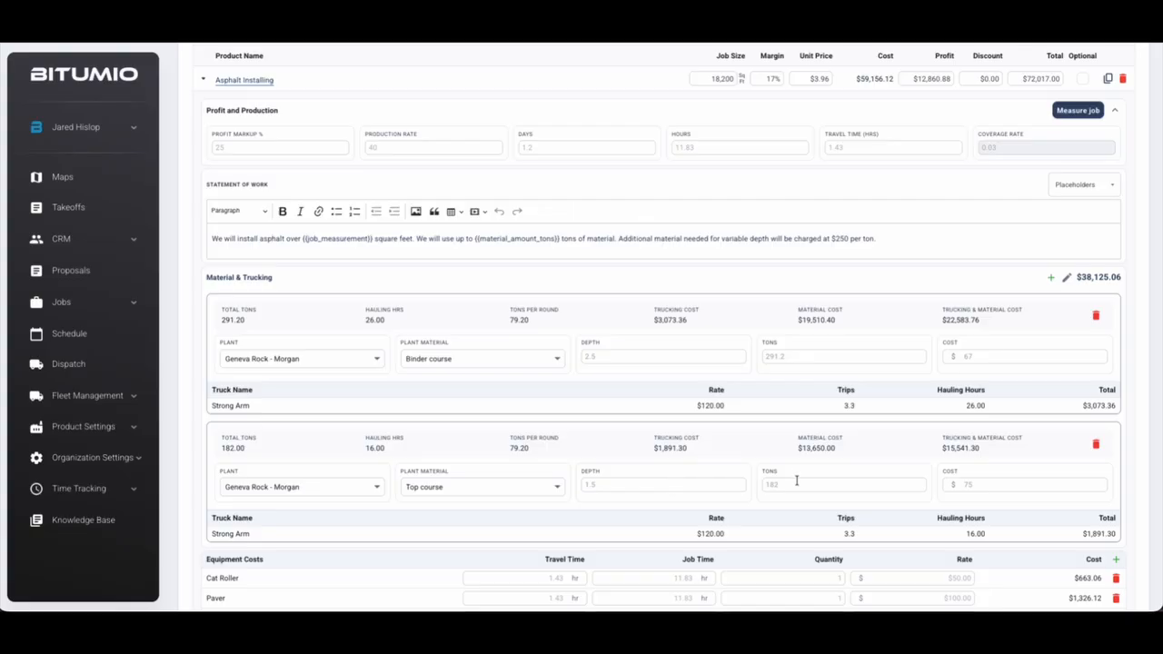
pyautogui.doubleClick(248, 321)
pyautogui.moveTo(224, 449); pyautogui.dragTo(261, 453)
pyautogui.click(258, 461)
# Confirm the production rate, hours estimate and a 1.43-hour travel time
pyautogui.click(393, 148)
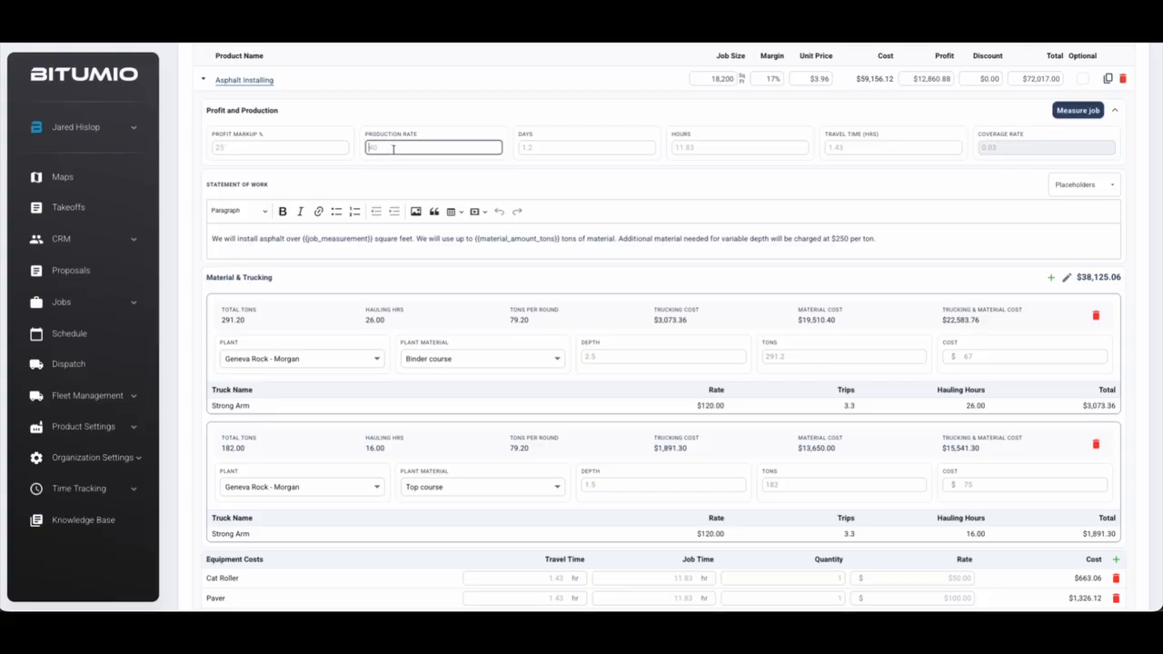
pyautogui.click(711, 149)
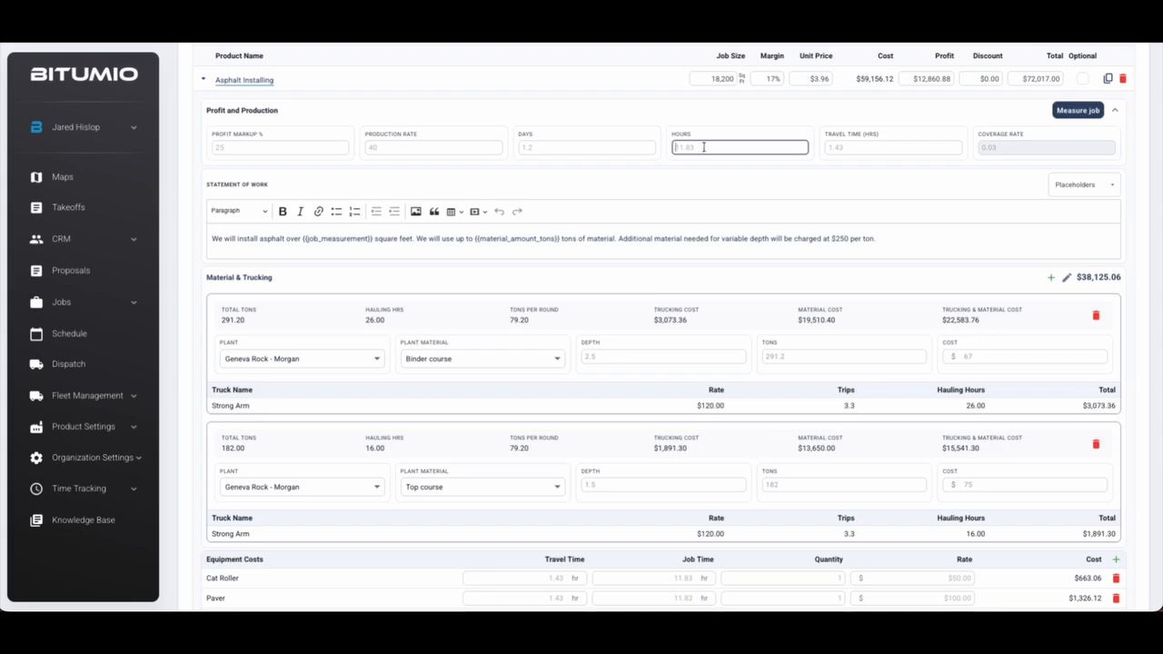
pyautogui.click(864, 148)
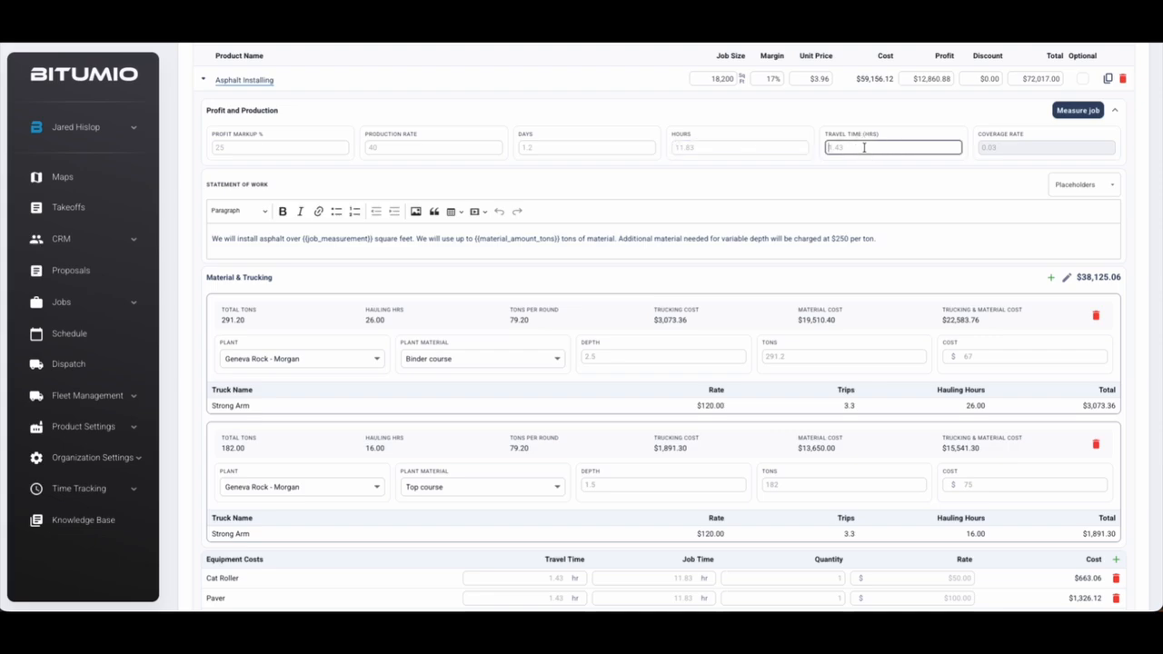
pyautogui.scroll(2, 865, 147)
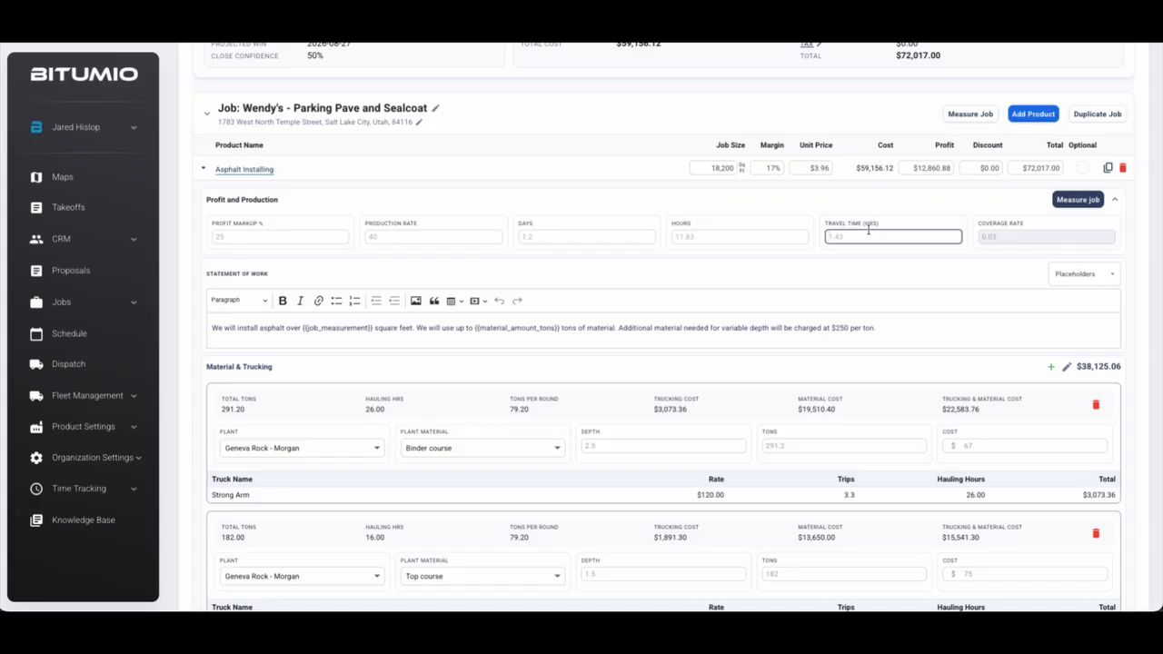
pyautogui.click(906, 275)
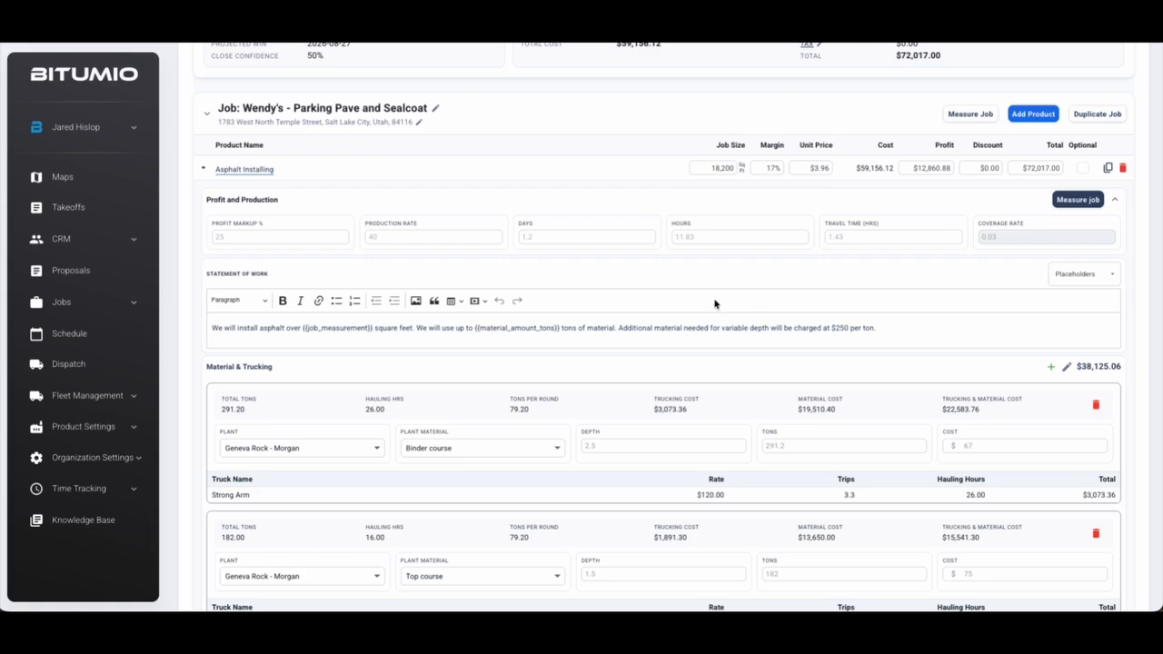
pyautogui.scroll(-1, 718, 305)
pyautogui.click(909, 263)
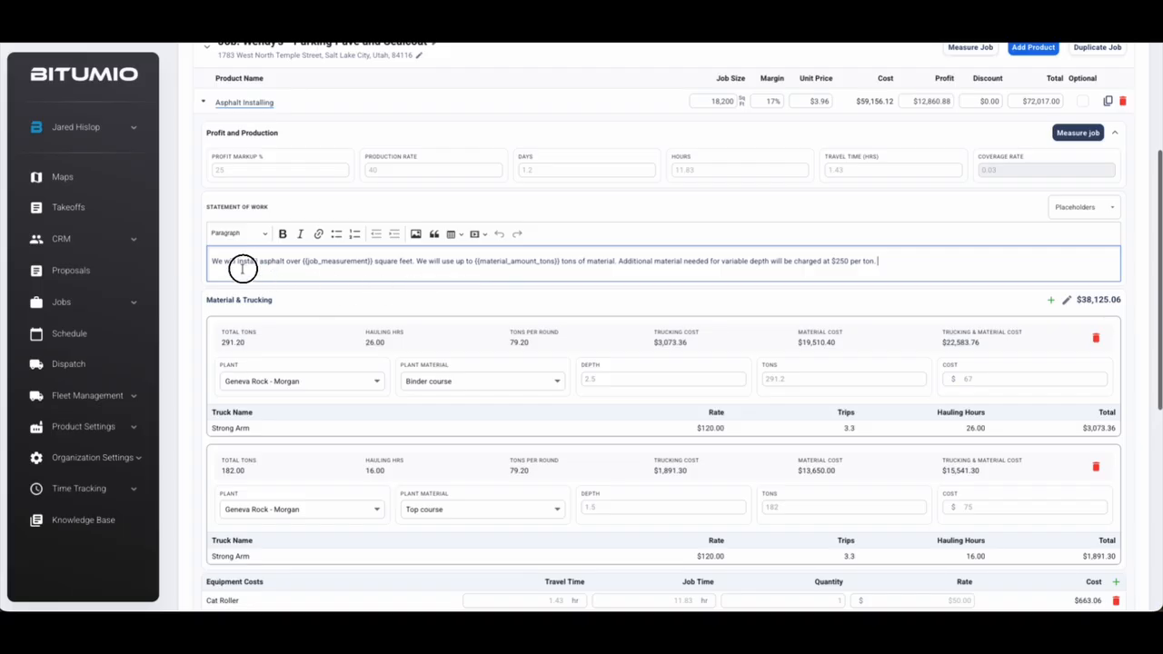
pyautogui.moveTo(303, 261); pyautogui.dragTo(373, 260)
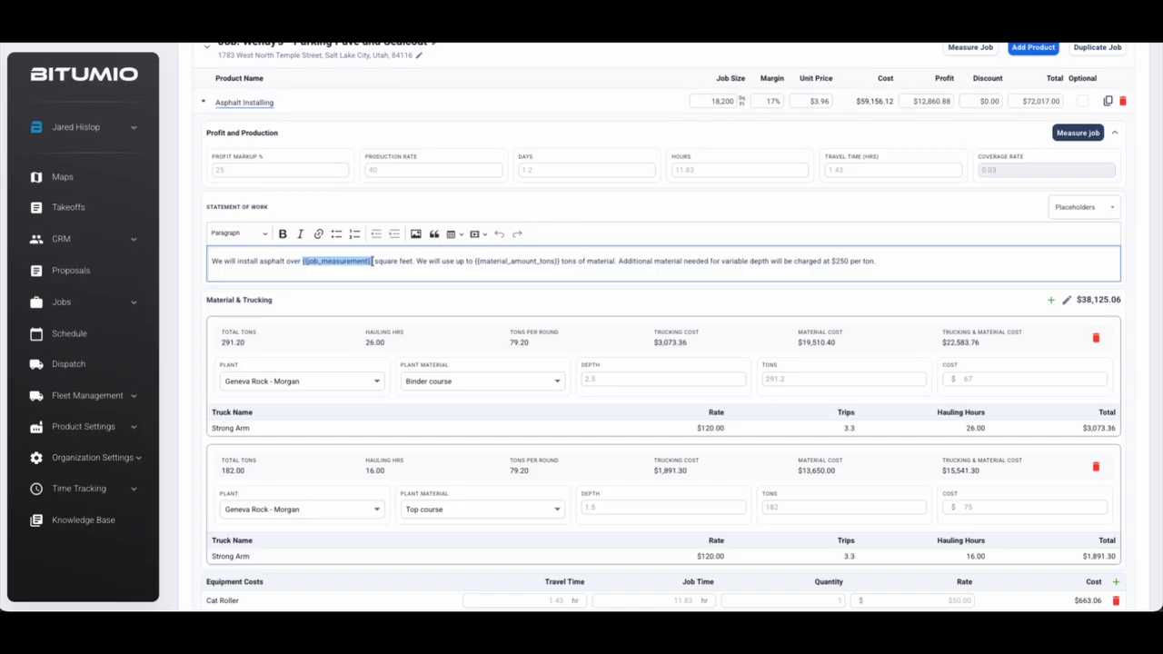
pyautogui.click(415, 262)
pyautogui.moveTo(417, 261); pyautogui.dragTo(566, 263)
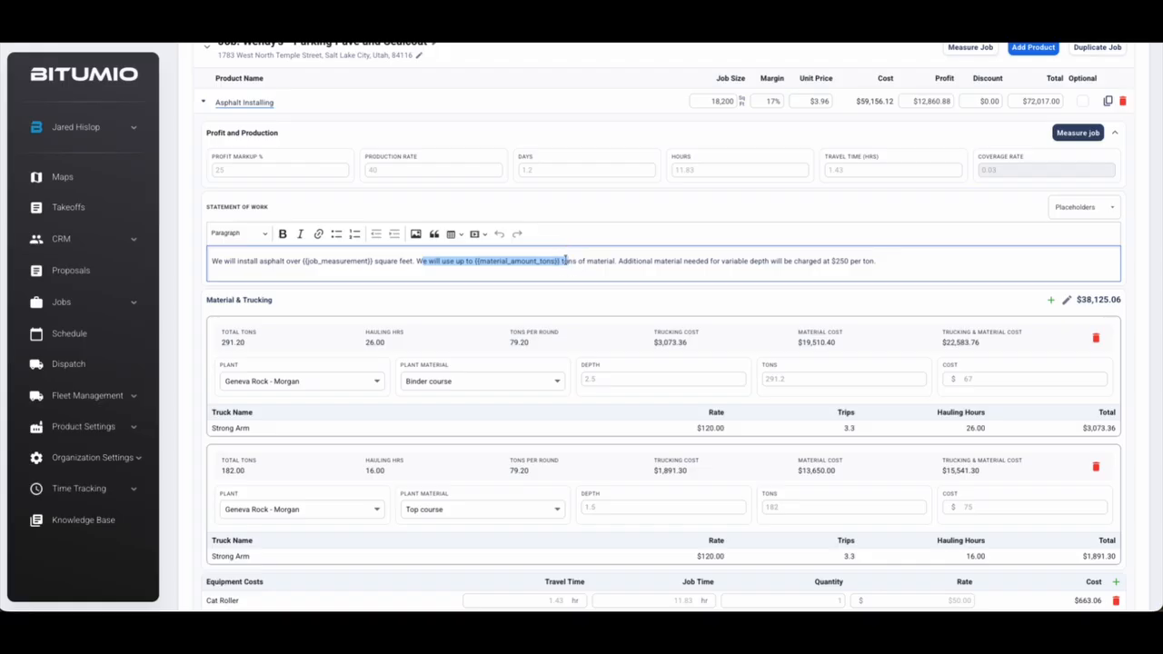
pyautogui.click(587, 267)
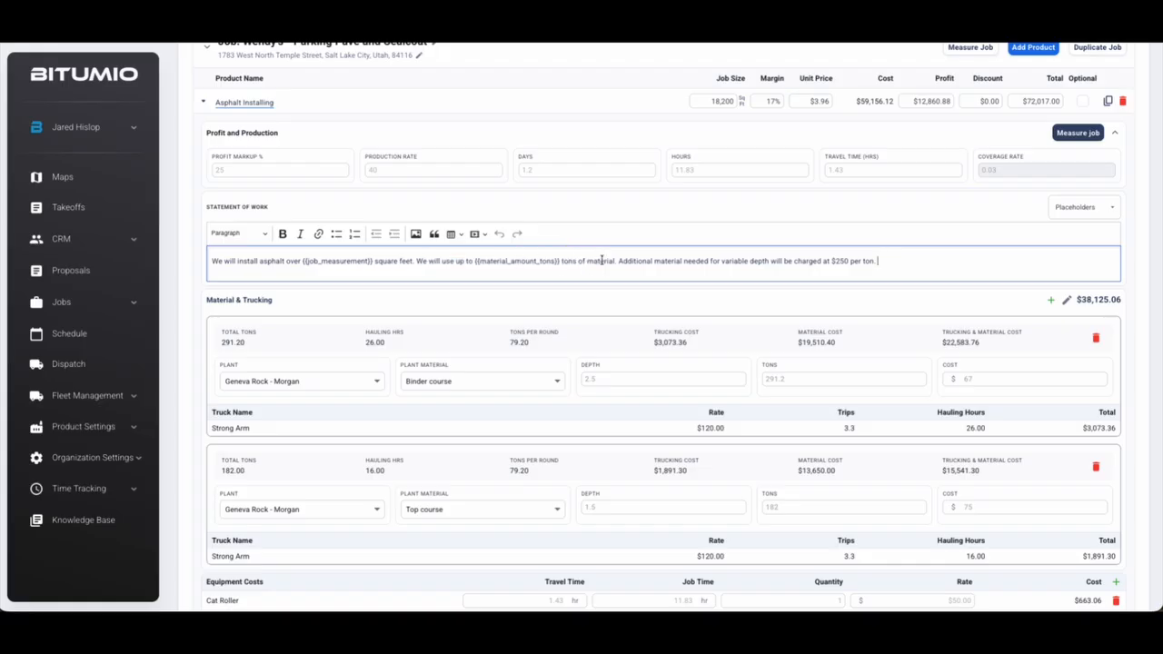
pyautogui.scroll(-1, 604, 262)
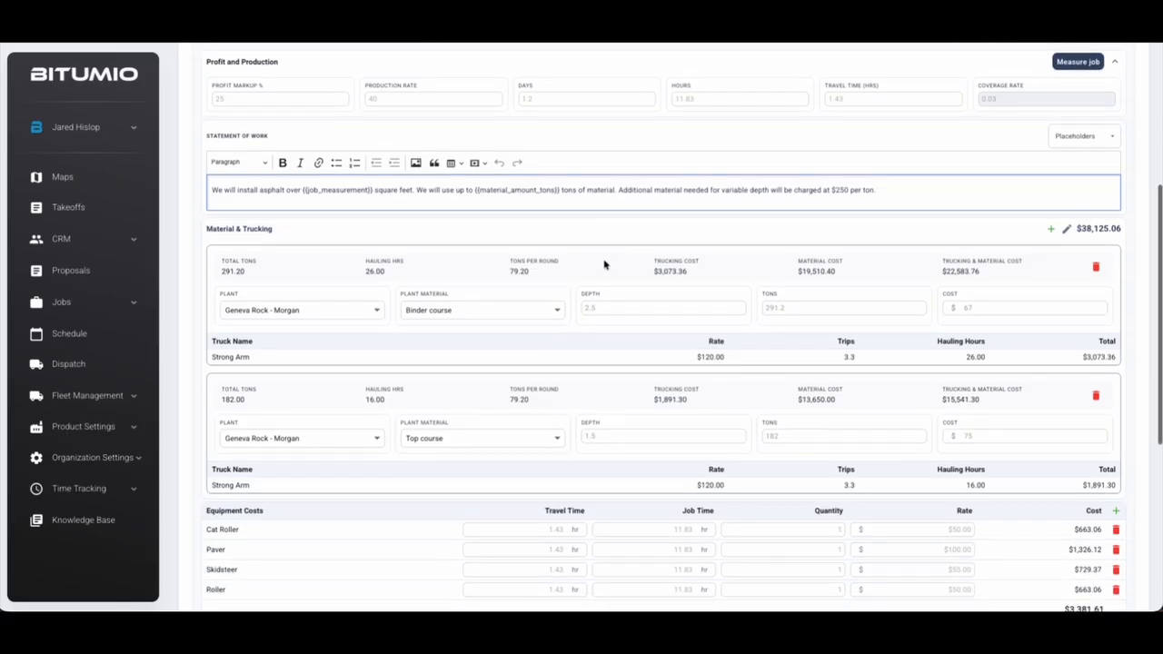
pyautogui.scroll(-1, 208, 234)
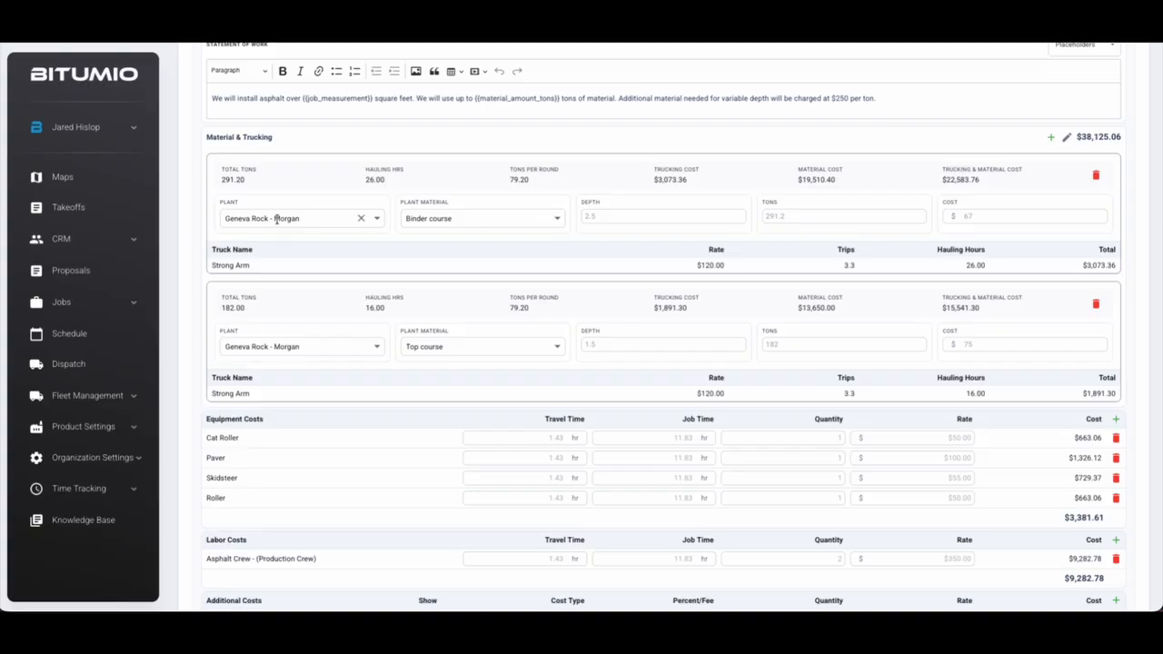
pyautogui.click(798, 216)
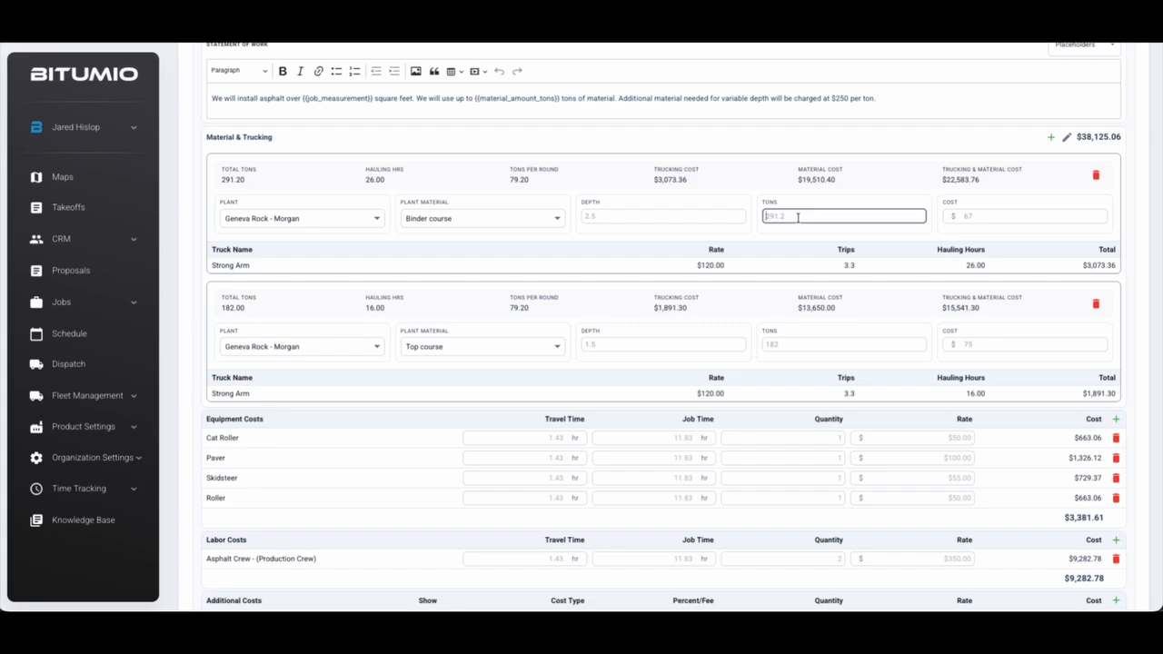
pyautogui.click(982, 216)
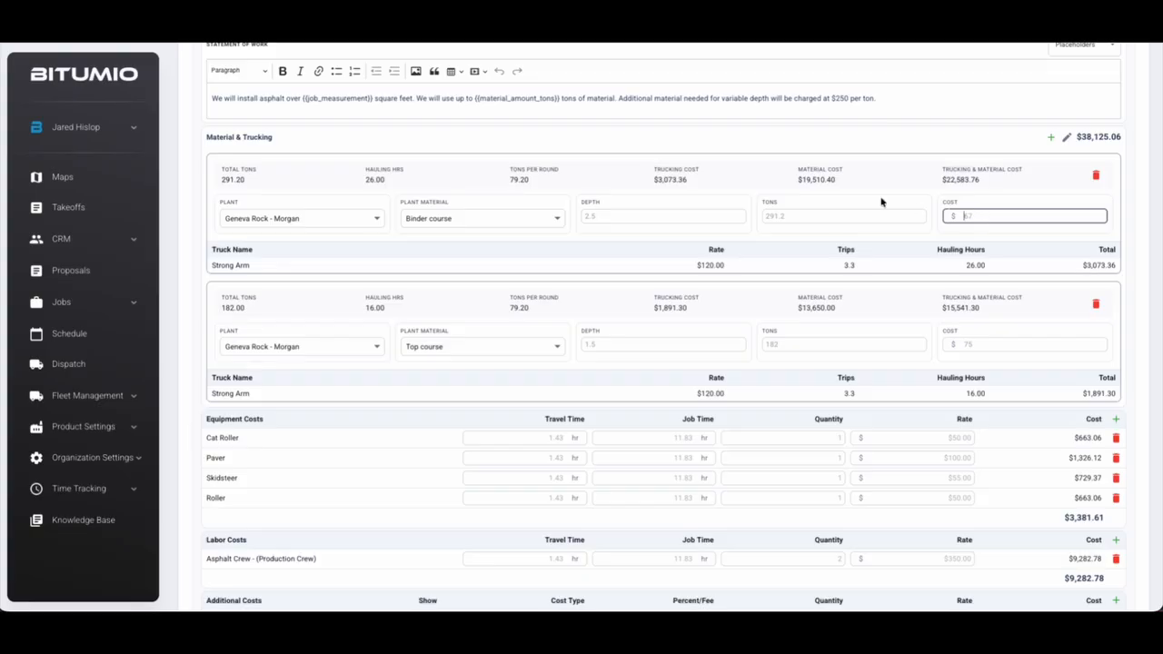
pyautogui.moveTo(799, 180); pyautogui.dragTo(843, 185)
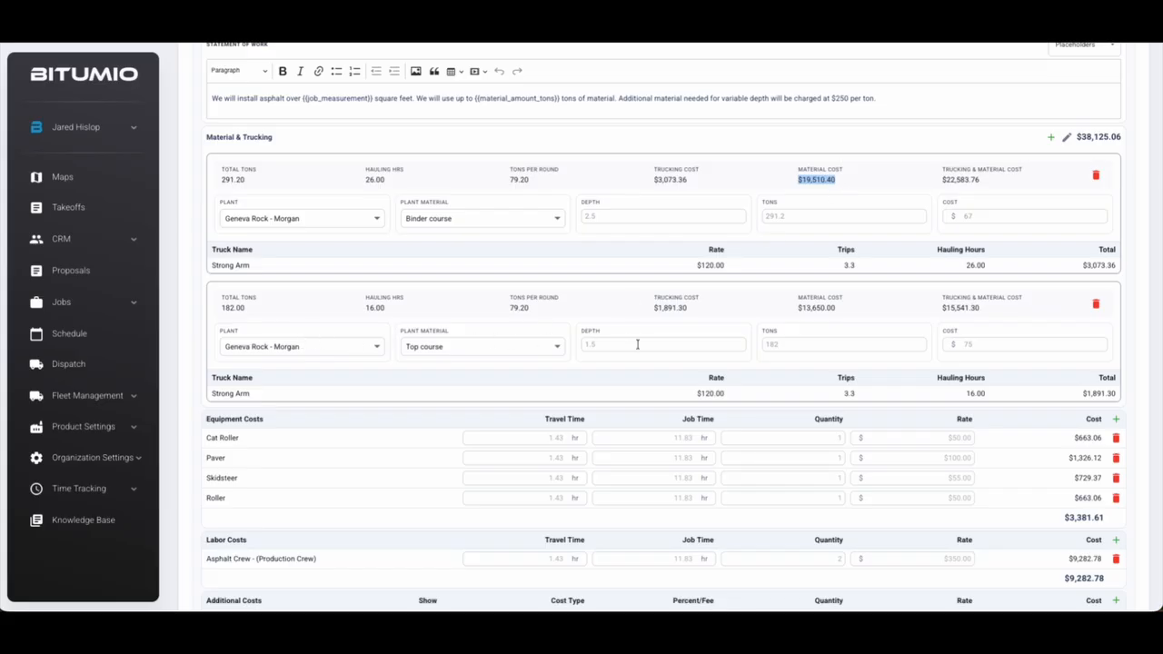
pyautogui.click(785, 347)
pyautogui.click(1004, 346)
pyautogui.moveTo(799, 308); pyautogui.dragTo(837, 308)
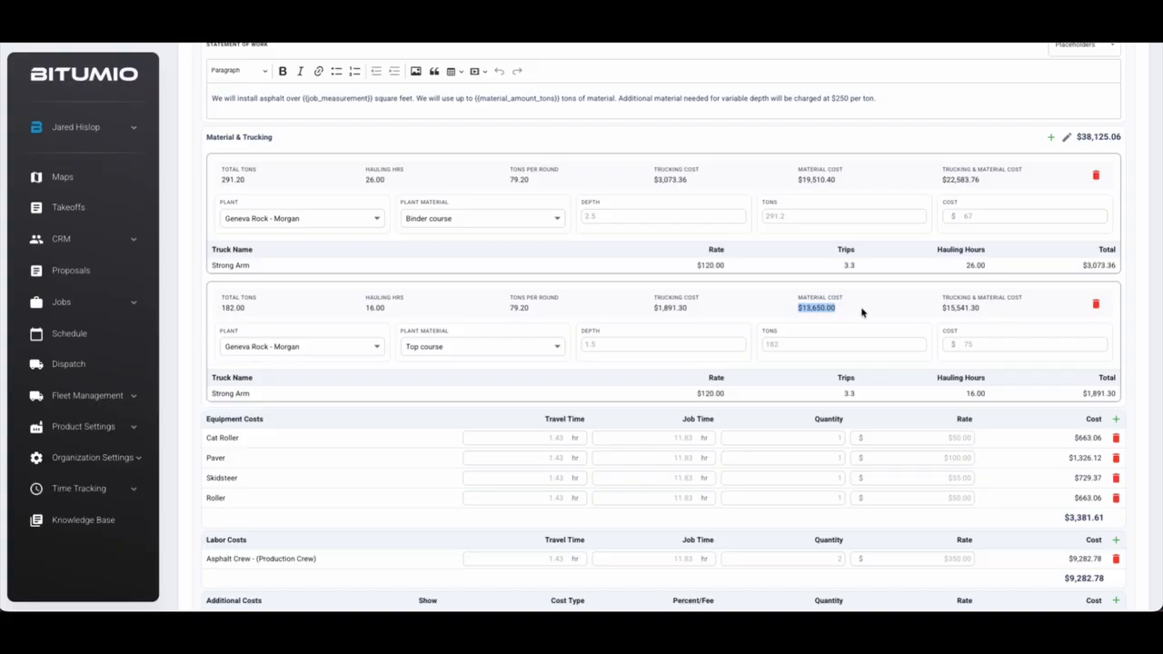
pyautogui.click(863, 313)
pyautogui.moveTo(211, 266); pyautogui.dragTo(859, 265)
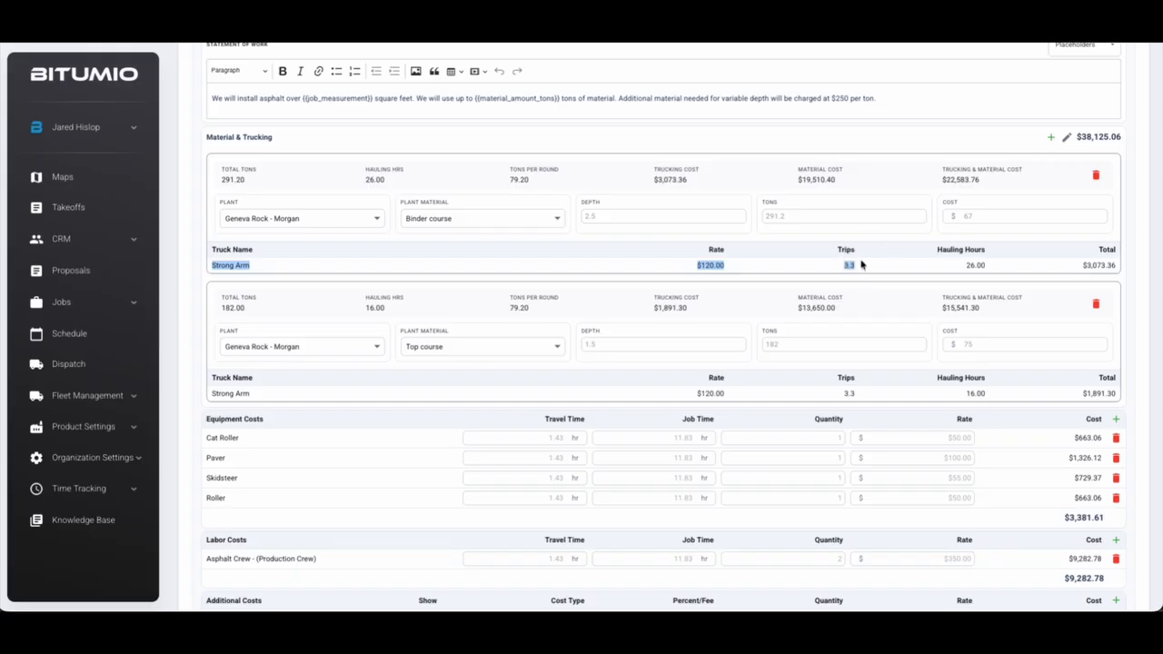
pyautogui.click(860, 264)
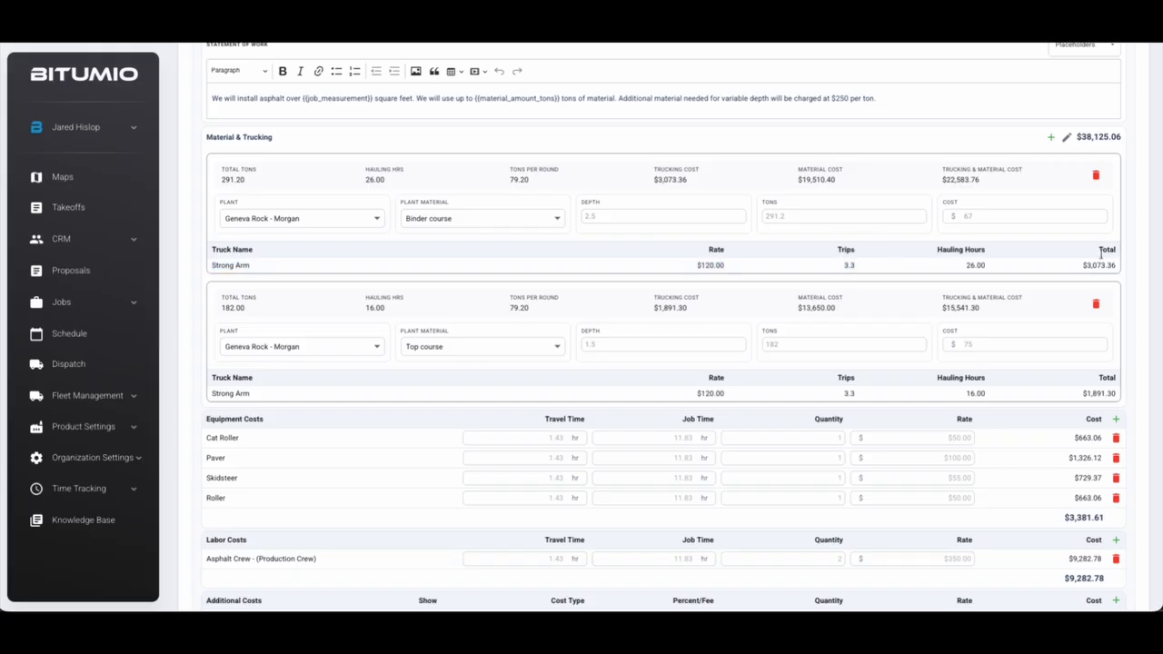
pyautogui.click(1068, 139)
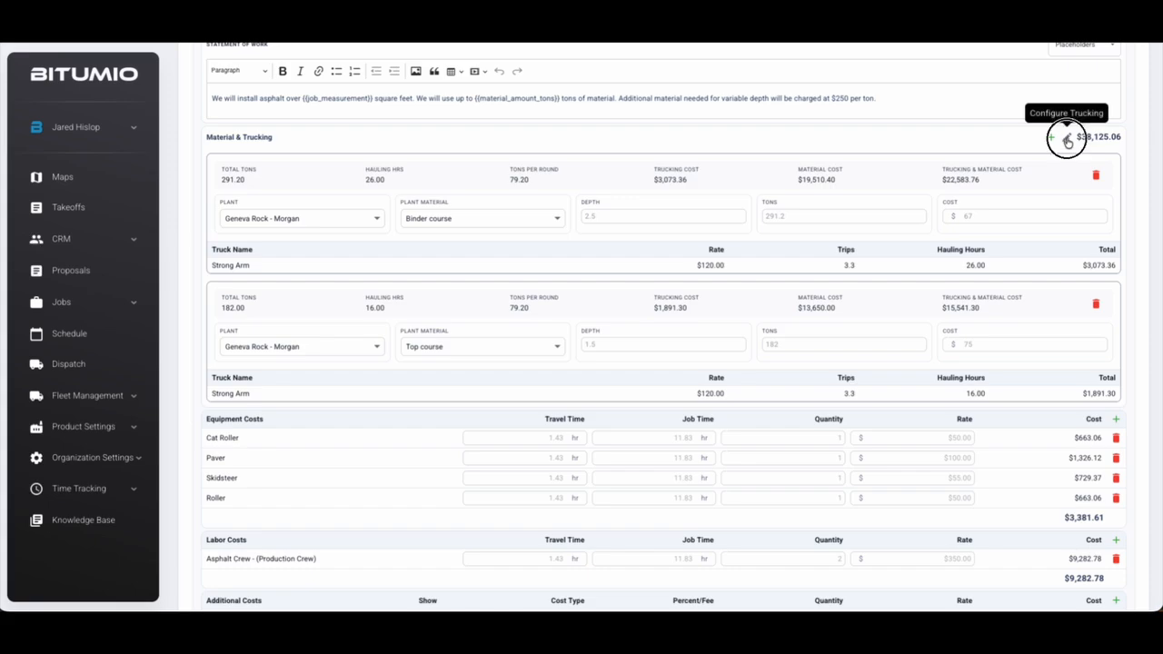
# Review the transfer truck round-trip setting under the Binder course heading
pyautogui.scroll(-3, 933, 193)
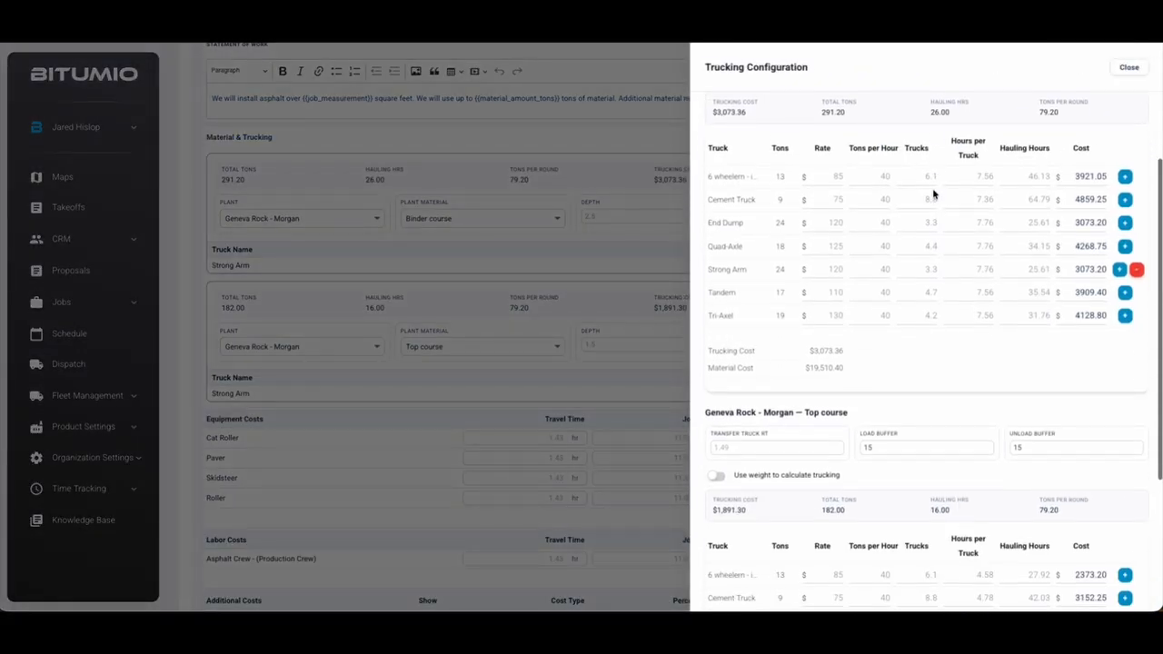
pyautogui.scroll(2, 934, 194)
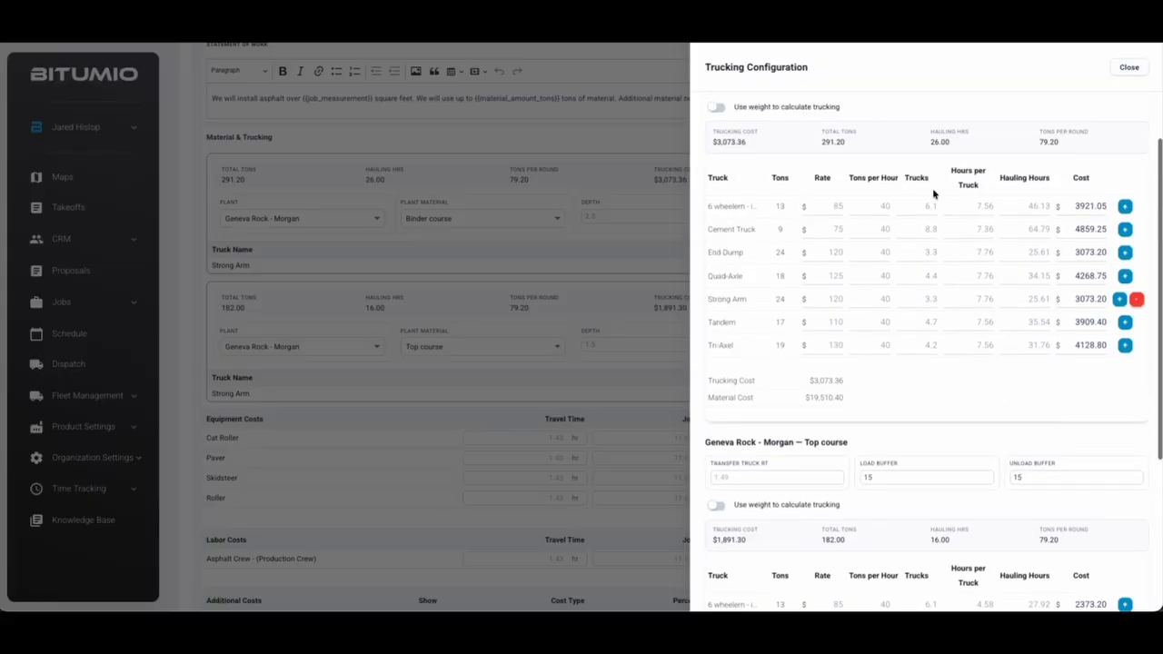
pyautogui.scroll(1, 933, 194)
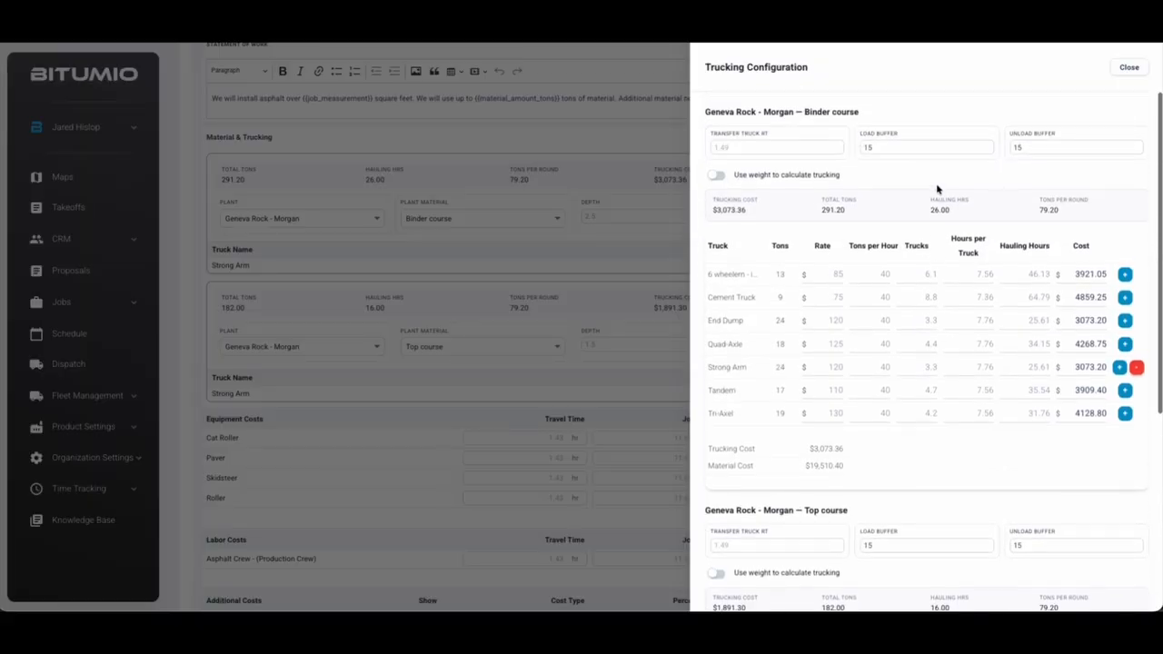
pyautogui.moveTo(716, 132); pyautogui.dragTo(779, 136)
pyautogui.moveTo(717, 112); pyautogui.dragTo(814, 114)
pyautogui.click(860, 183)
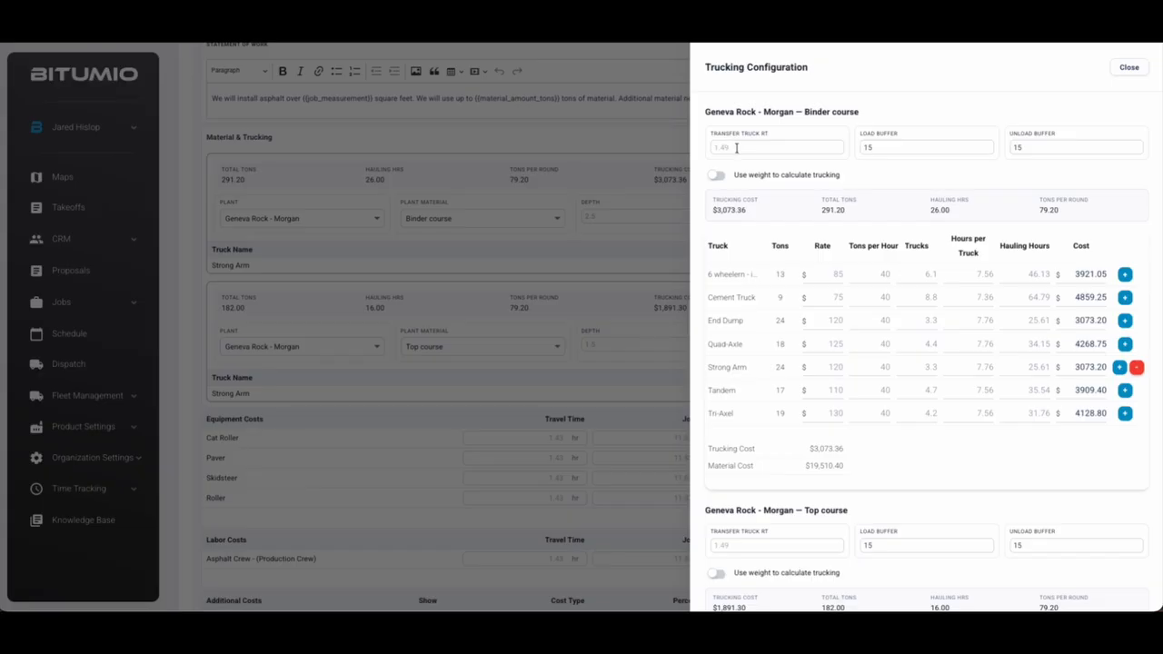
# Check the load and unload buffer values in the trucking configuration
pyautogui.scroll(-1, 737, 147)
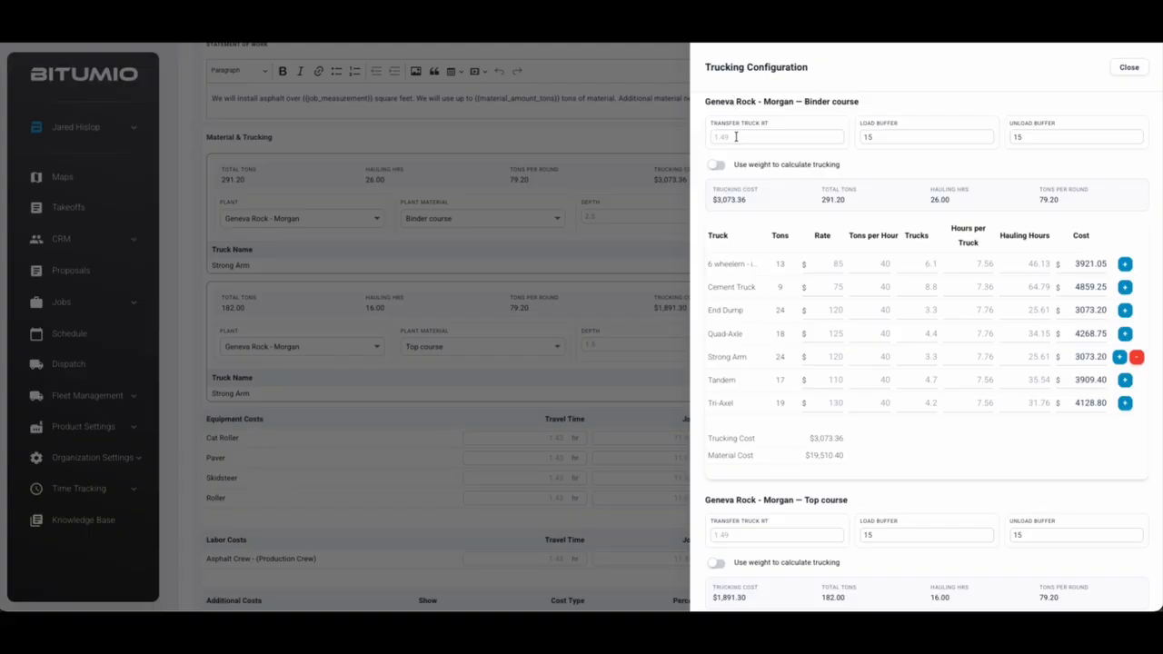
pyautogui.click(892, 137)
pyautogui.click(1028, 136)
pyautogui.click(943, 136)
pyautogui.click(1057, 137)
pyautogui.click(926, 138)
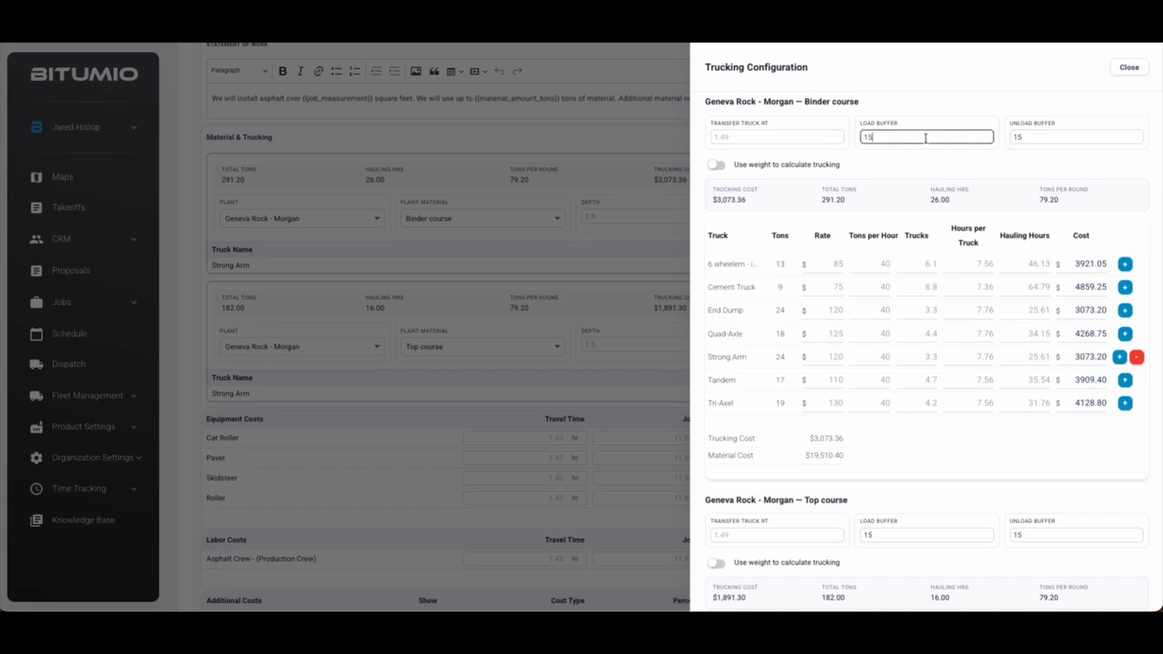
pyautogui.click(1036, 136)
pyautogui.click(953, 173)
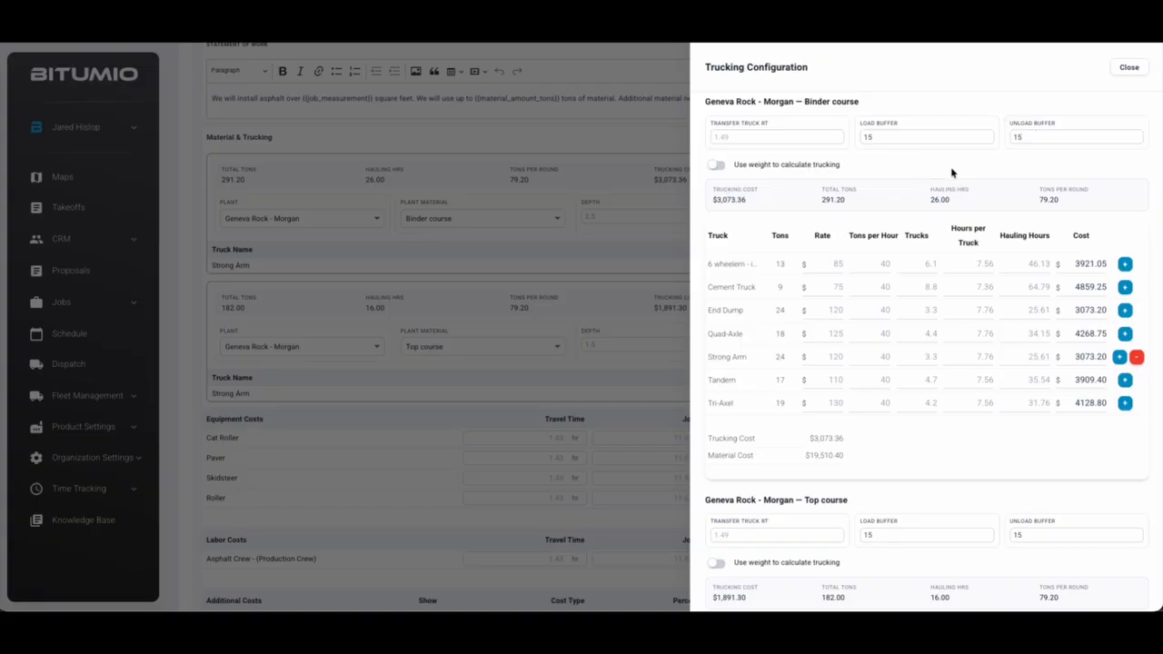
# Review the binder Strong Arm row's rate, tons per hour and 4-truck count ($3,152.40)
pyautogui.scroll(-1, 952, 172)
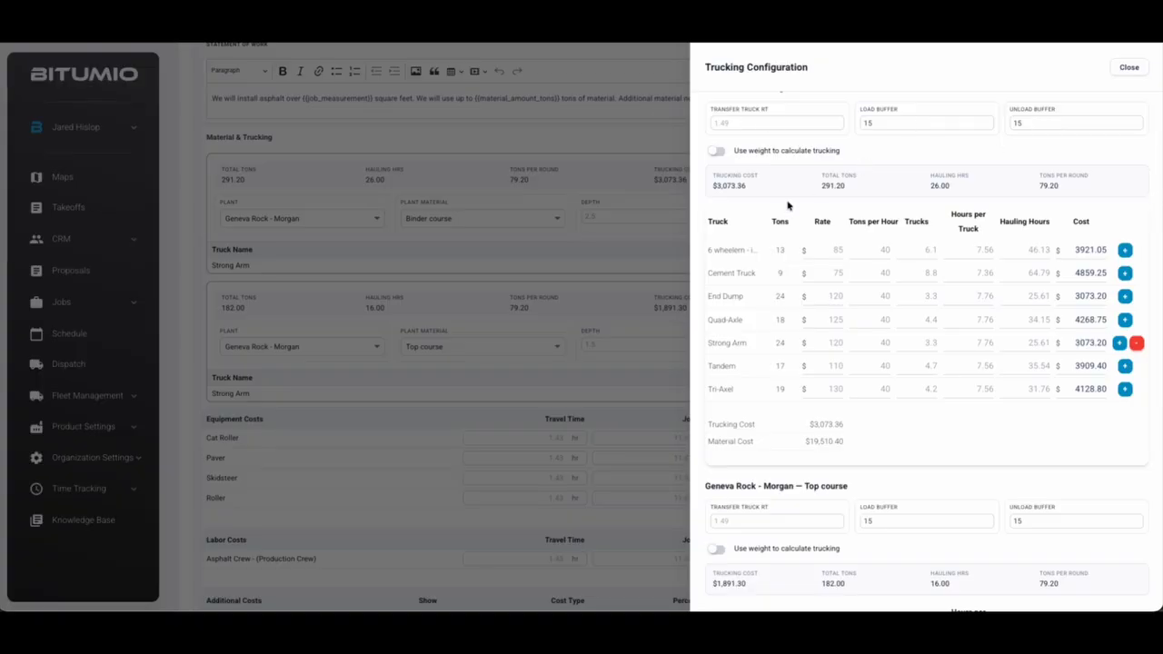
pyautogui.scroll(-2, 763, 255)
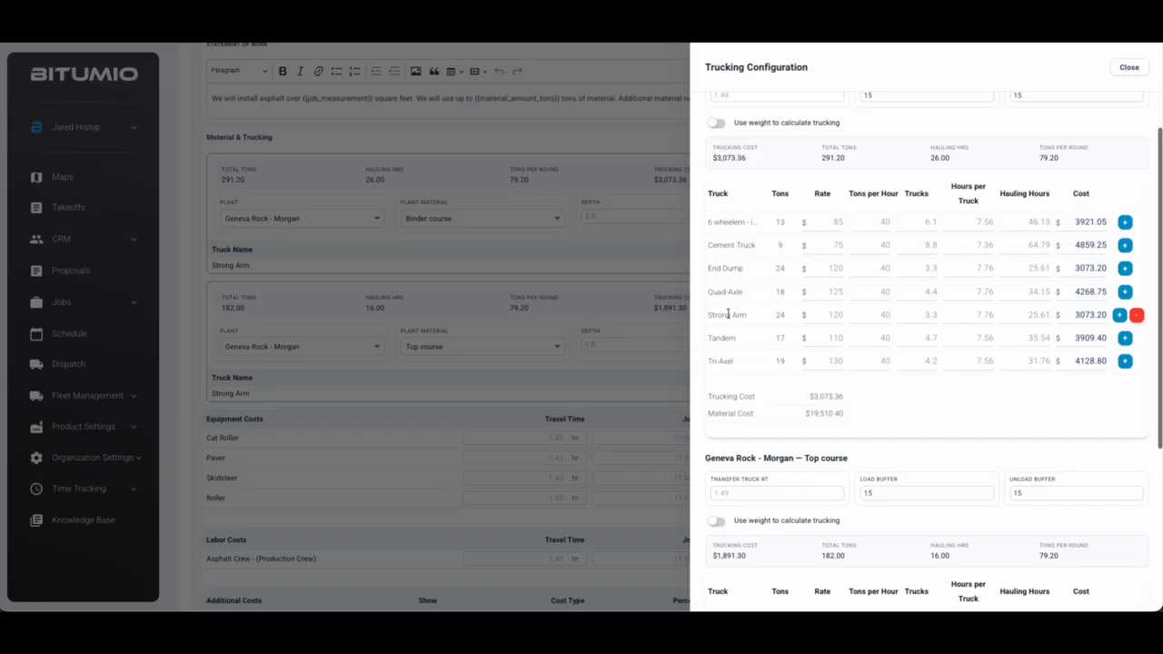
pyautogui.moveTo(707, 315); pyautogui.dragTo(785, 316)
pyautogui.click(771, 318)
pyautogui.click(831, 315)
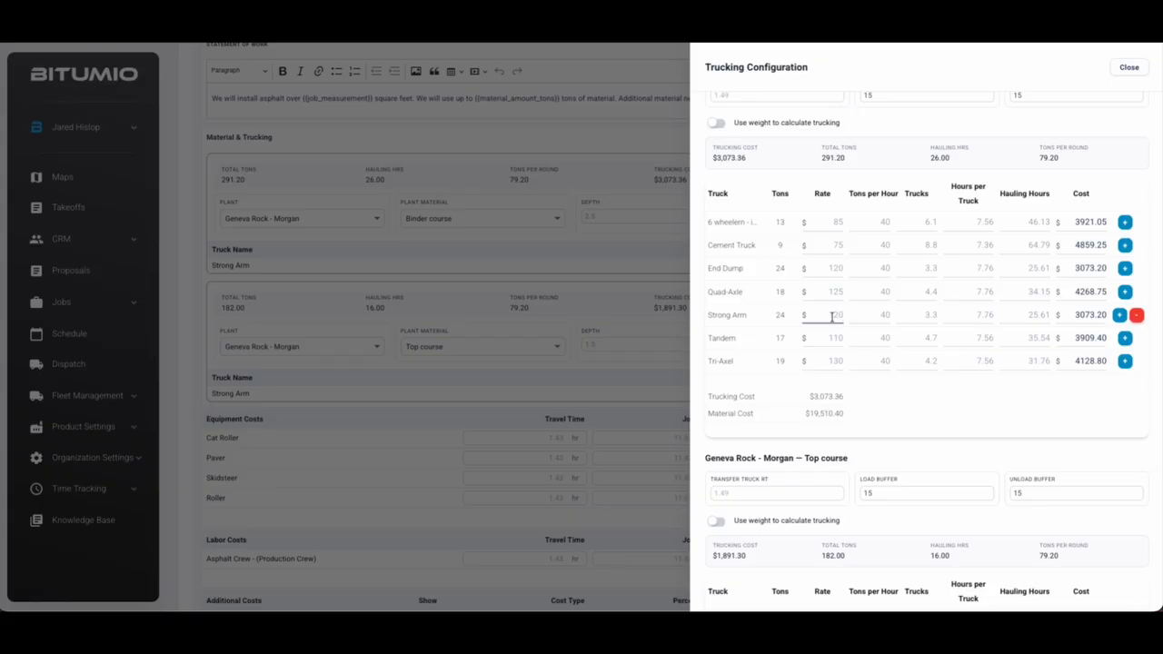
pyautogui.click(876, 315)
pyautogui.click(913, 314)
# Set the binder course 6 wheeler count to 7 and Strong Arm count to 4
pyautogui.click(918, 222)
pyautogui.press('BackSpace')
pyautogui.press('BackSpace')
pyautogui.press('BackSpace')
pyautogui.write('7')
pyautogui.click(920, 316)
pyautogui.write('4')
# Give the binder Strong Arm truck 10 hours per truck and add it to the proposal
pyautogui.scroll(1, 956, 284)
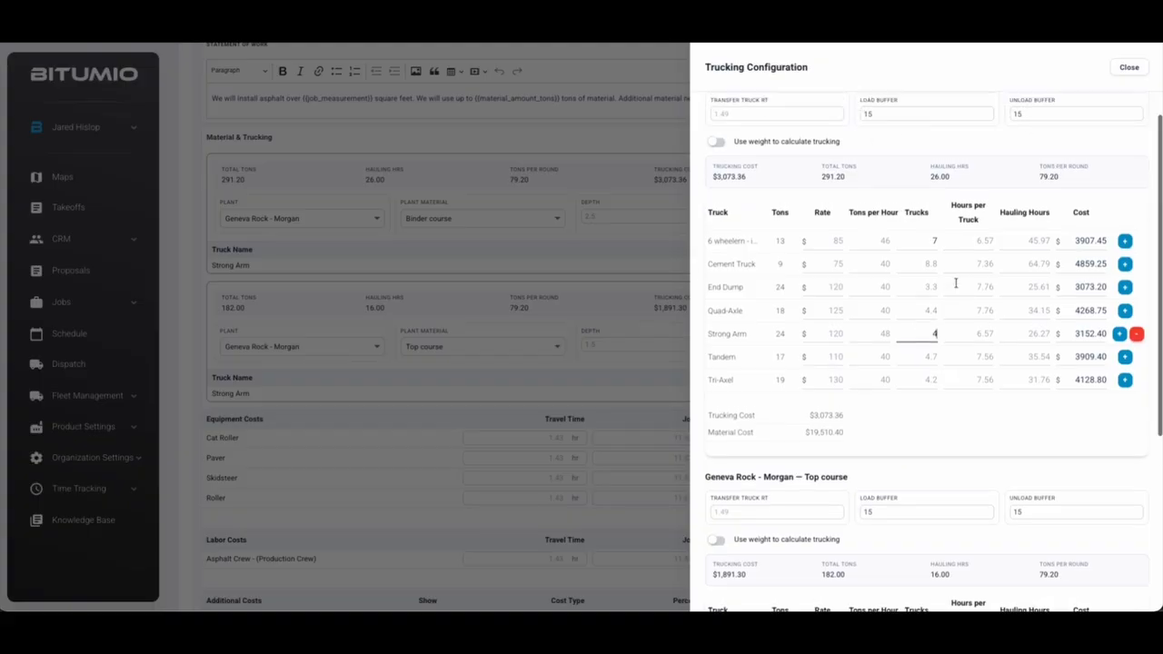
pyautogui.click(977, 334)
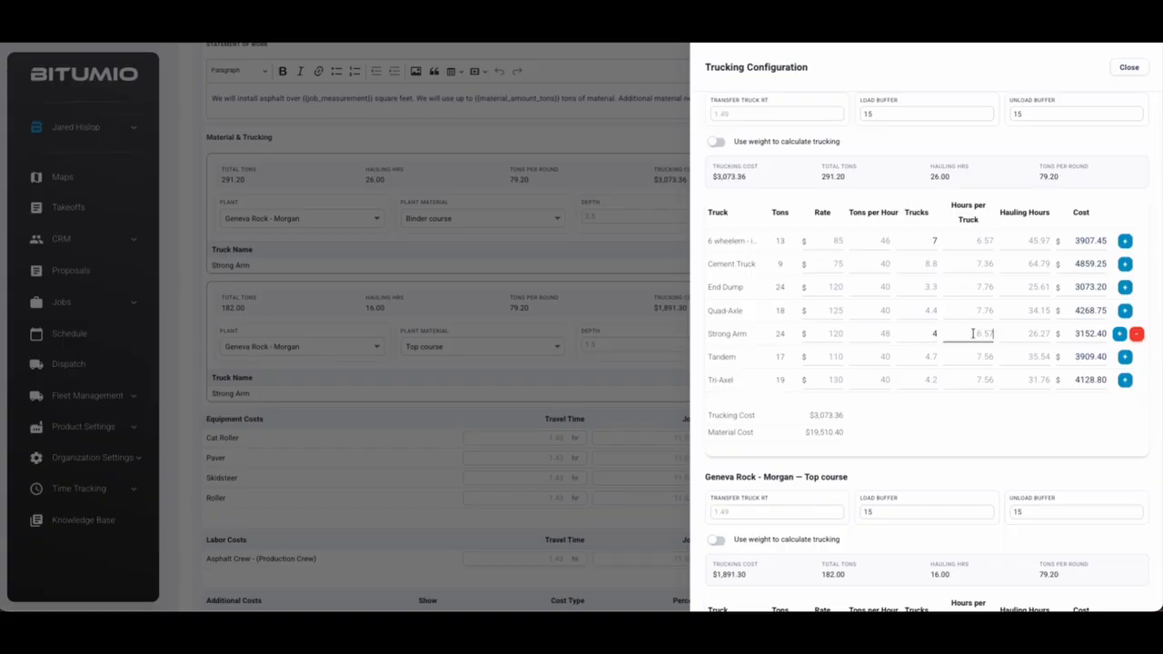
pyautogui.click(1033, 333)
pyautogui.moveTo(1073, 334); pyautogui.dragTo(1109, 333)
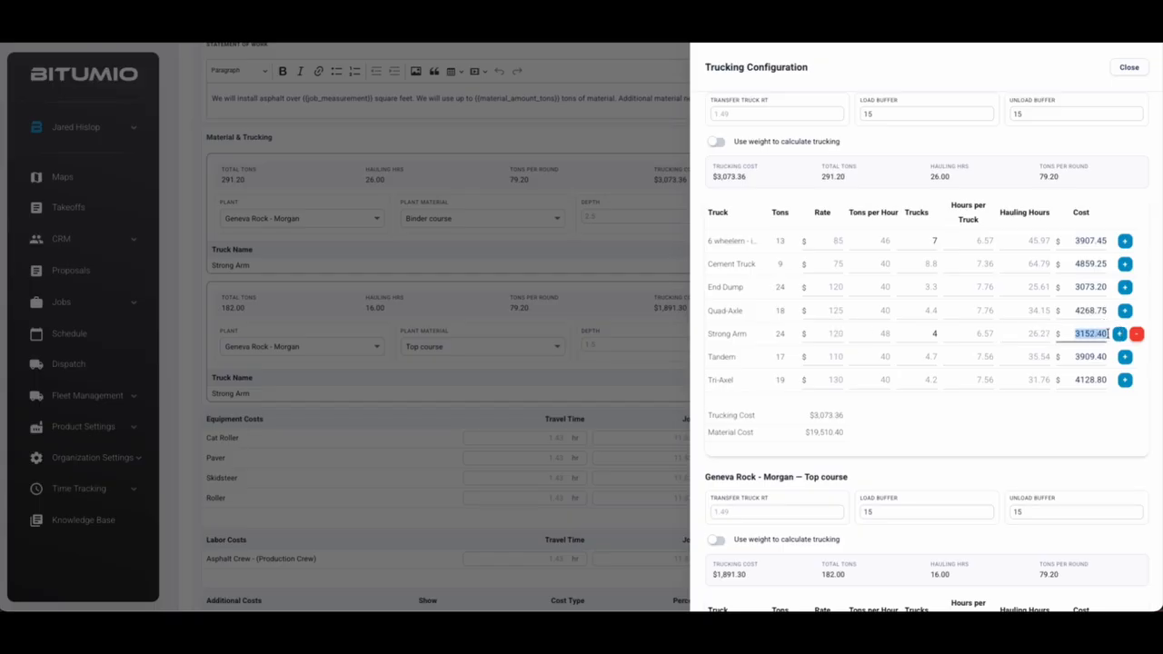
pyautogui.click(970, 334)
pyautogui.write('10')
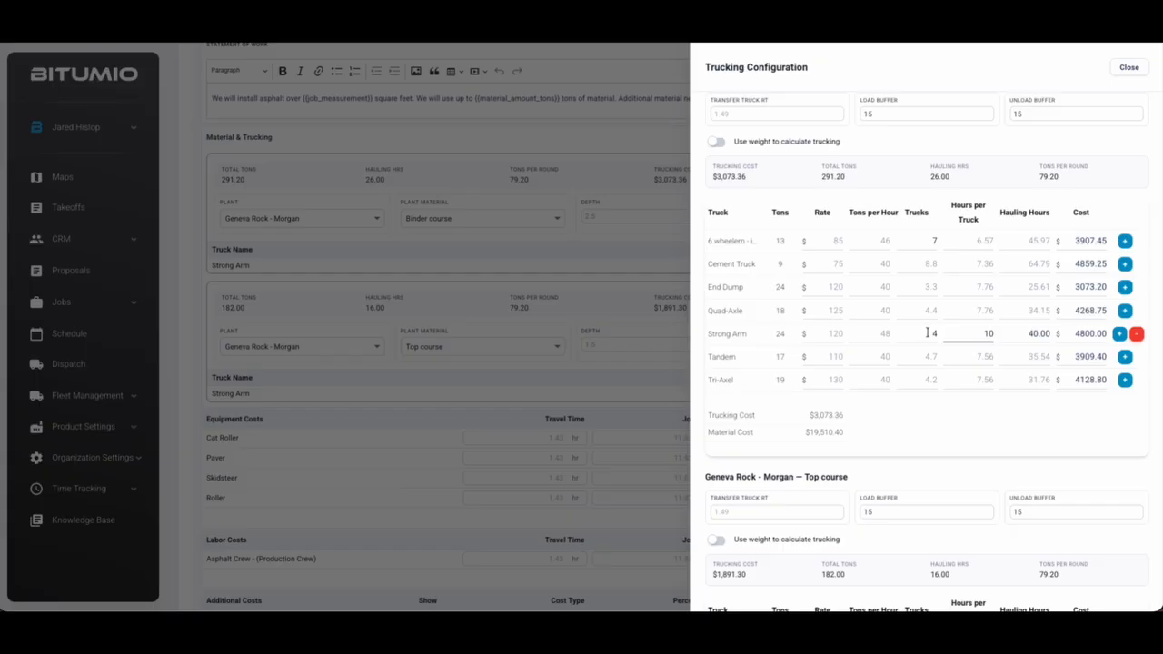
pyautogui.click(1029, 334)
pyautogui.click(1076, 333)
pyautogui.click(1119, 334)
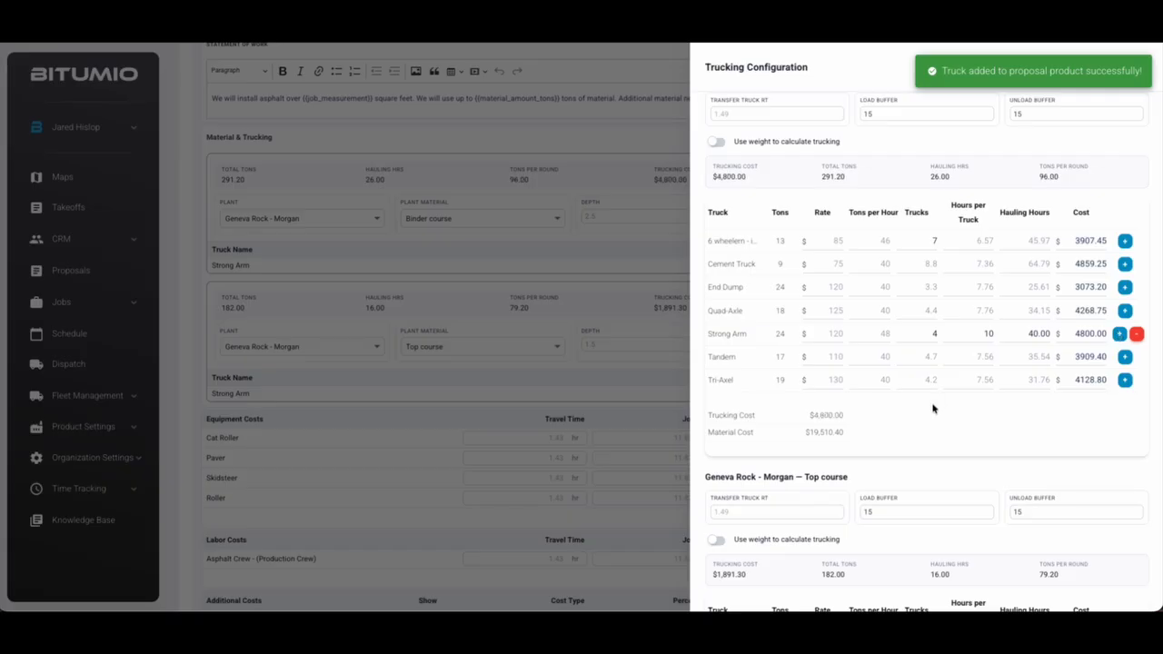
pyautogui.moveTo(811, 416); pyautogui.dragTo(864, 437)
pyautogui.click(874, 434)
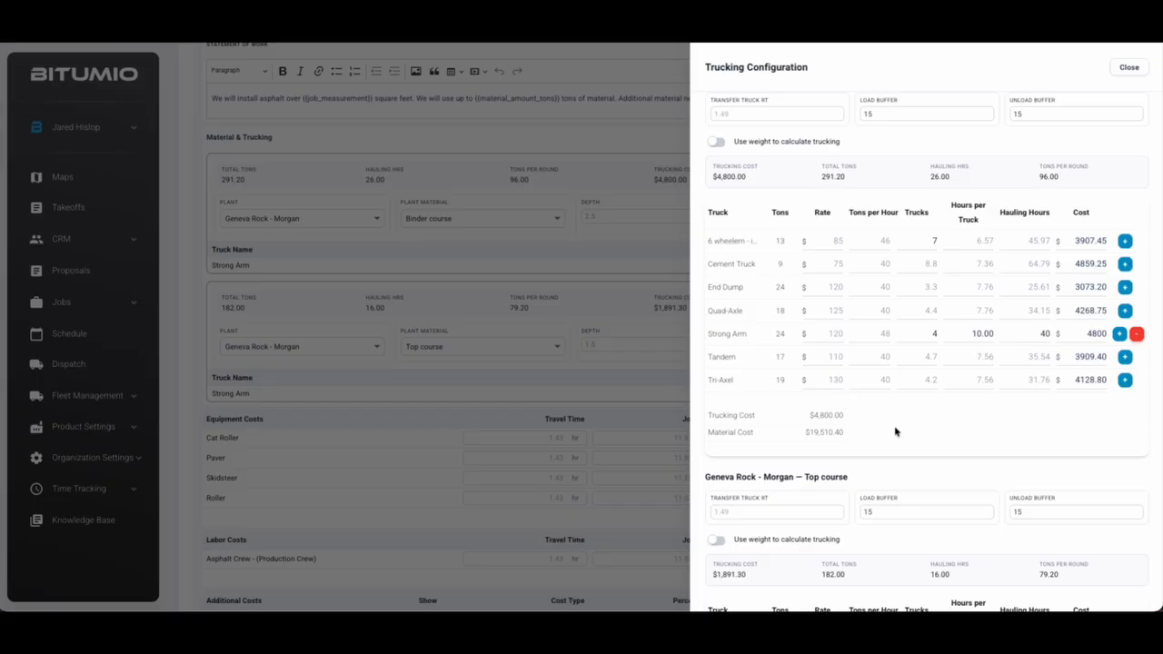
# Add a top course Strong Arm truck with 4 trucks at 10 hours each, then close the configuration
pyautogui.scroll(-3, 927, 424)
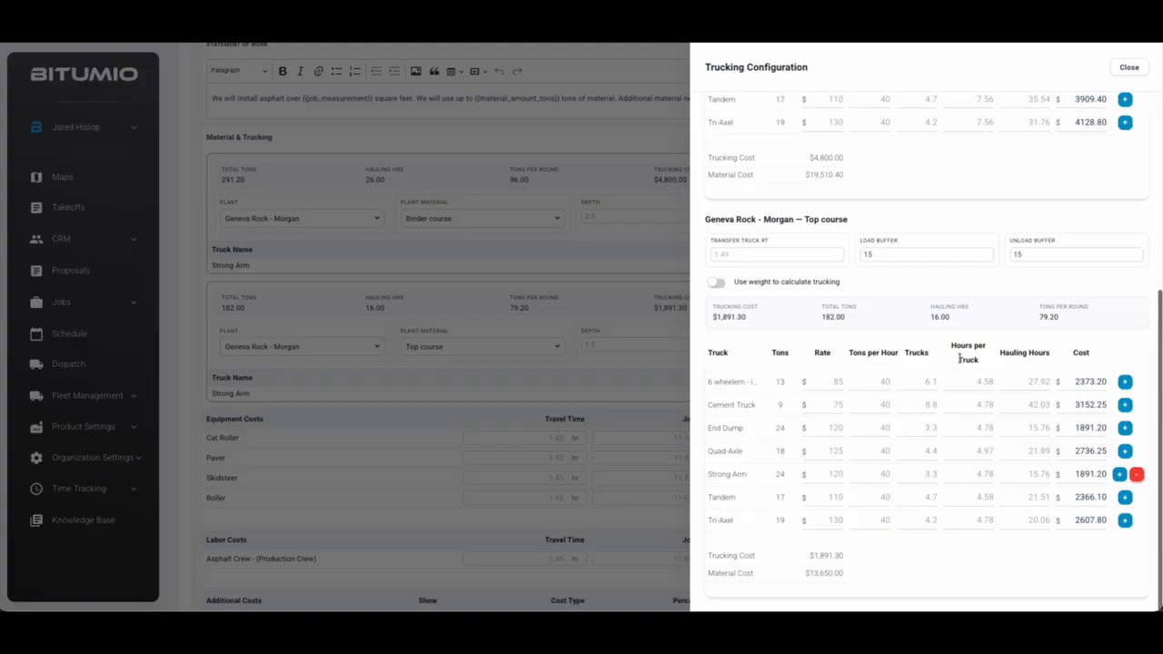
pyautogui.doubleClick(923, 475)
pyautogui.write('4')
pyautogui.press('Tab')
pyautogui.write('10')
pyautogui.press('Tab')
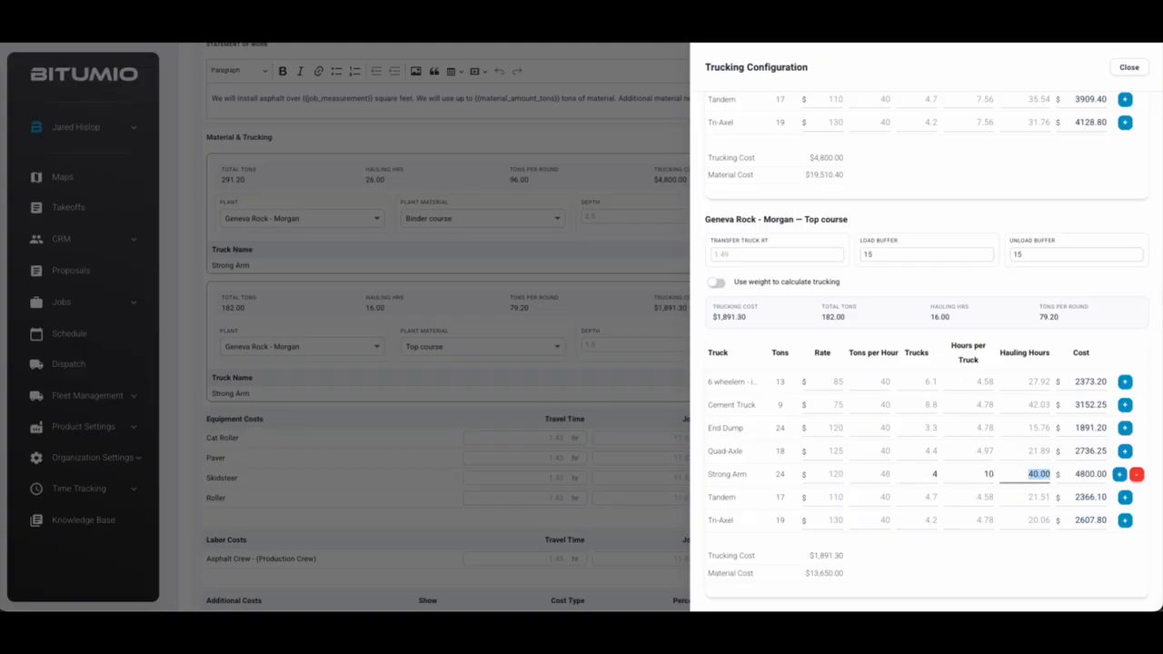
pyautogui.click(1120, 475)
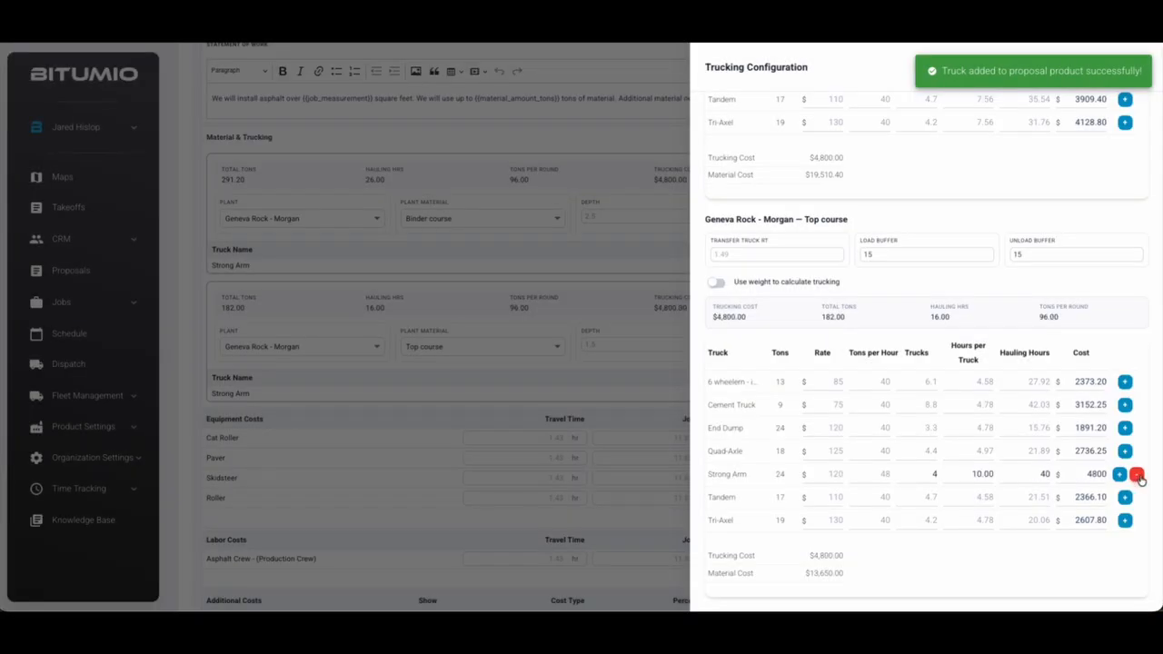
pyautogui.scroll(4, 1136, 480)
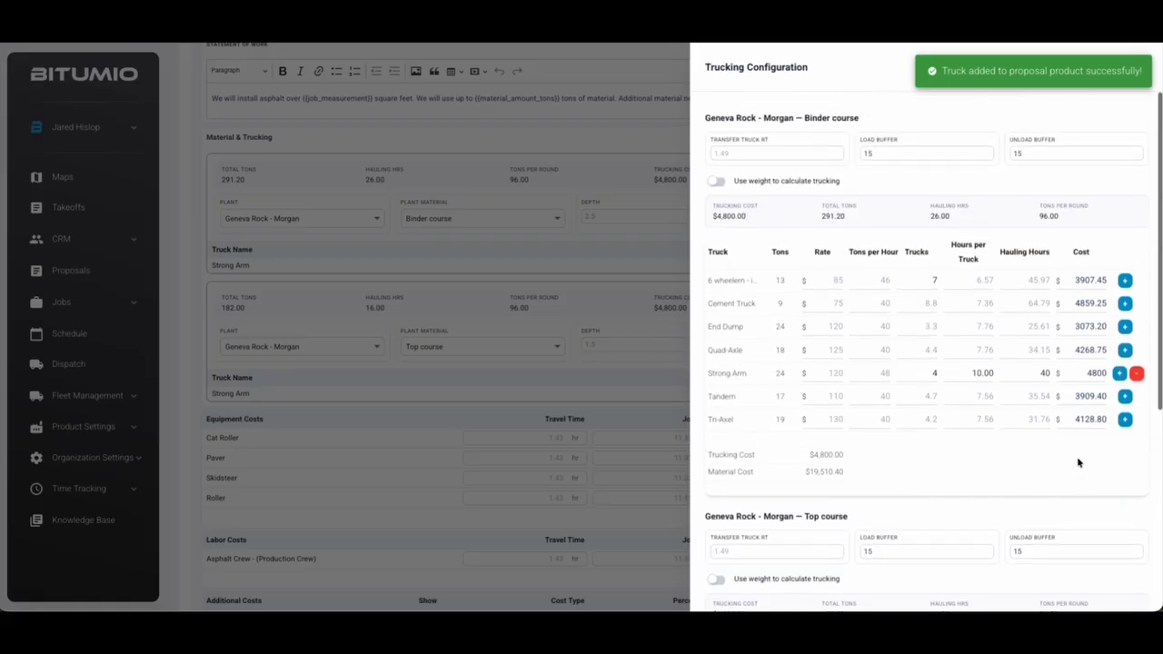
pyautogui.click(610, 262)
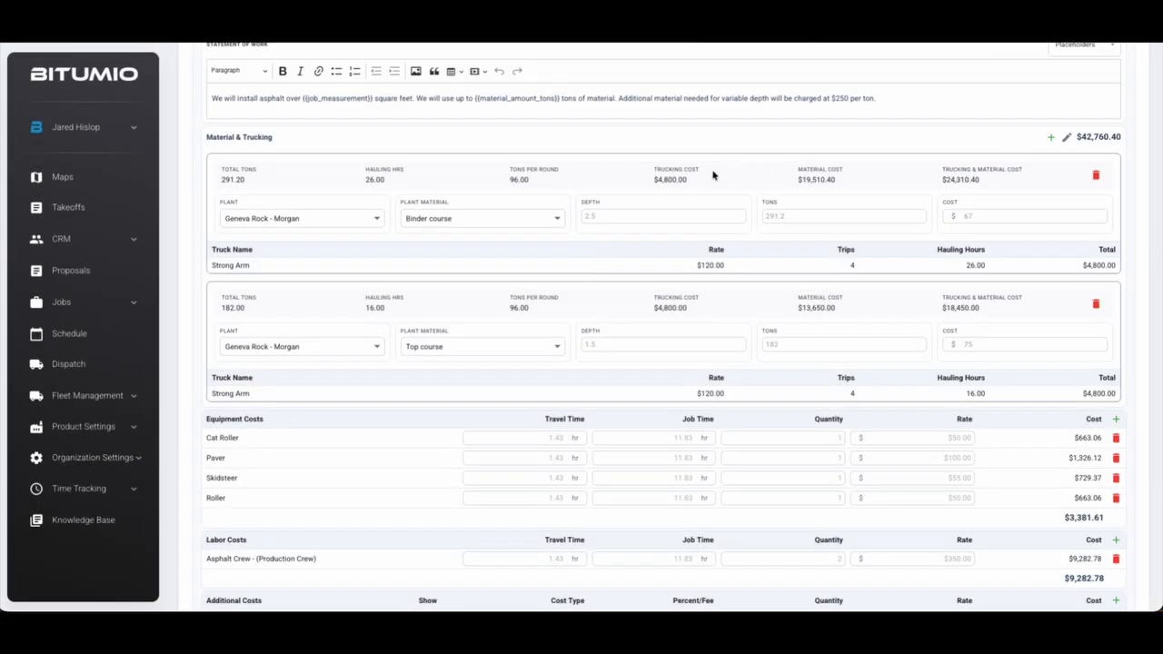
# Review the binder and top course material and trucking costs and the $42,760.40 total
pyautogui.doubleClick(815, 179)
pyautogui.doubleClick(670, 308)
pyautogui.doubleClick(816, 308)
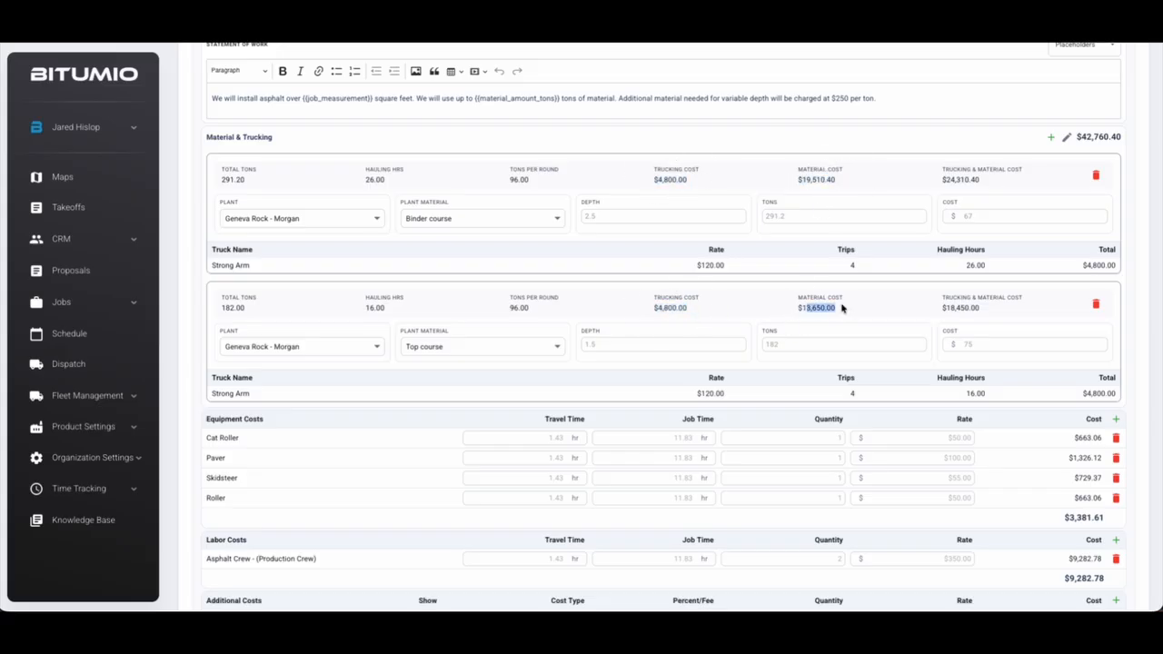
pyautogui.click(1082, 137)
pyautogui.moveTo(1082, 138); pyautogui.dragTo(1122, 138)
pyautogui.click(1144, 180)
pyautogui.scroll(-3, 1143, 180)
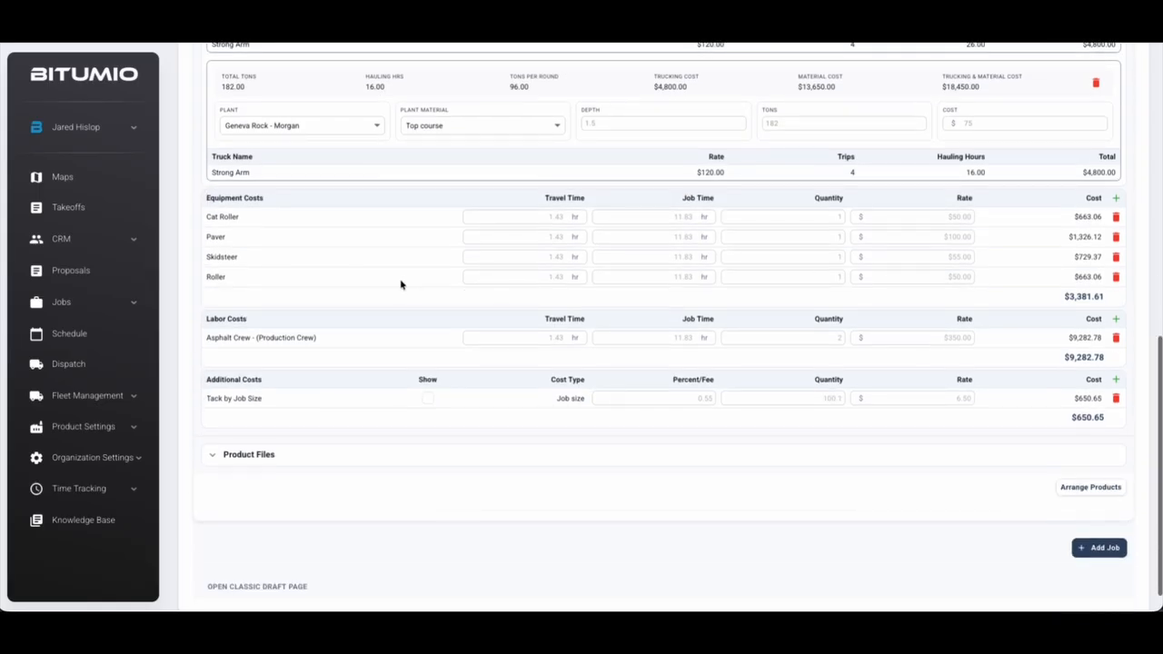
# Change the Asphalt Crew quantity from 2 to 1 after checking equipment costs
pyautogui.moveTo(533, 197); pyautogui.dragTo(594, 201)
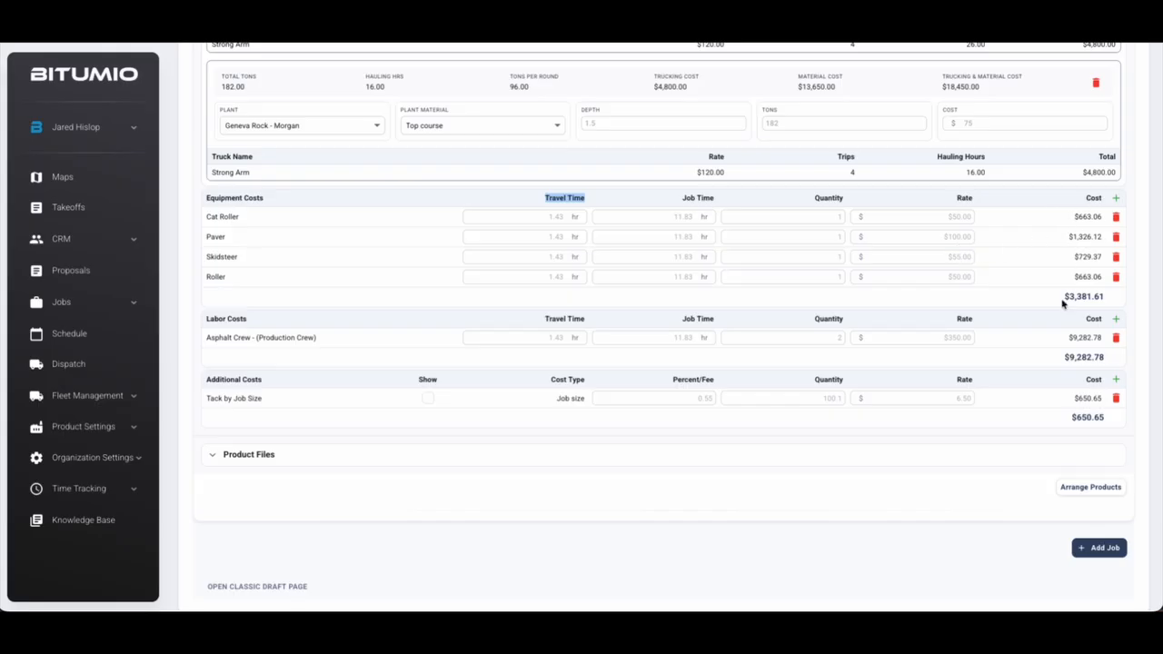
pyautogui.moveTo(1064, 302); pyautogui.dragTo(1108, 306)
pyautogui.click(547, 340)
pyautogui.click(679, 338)
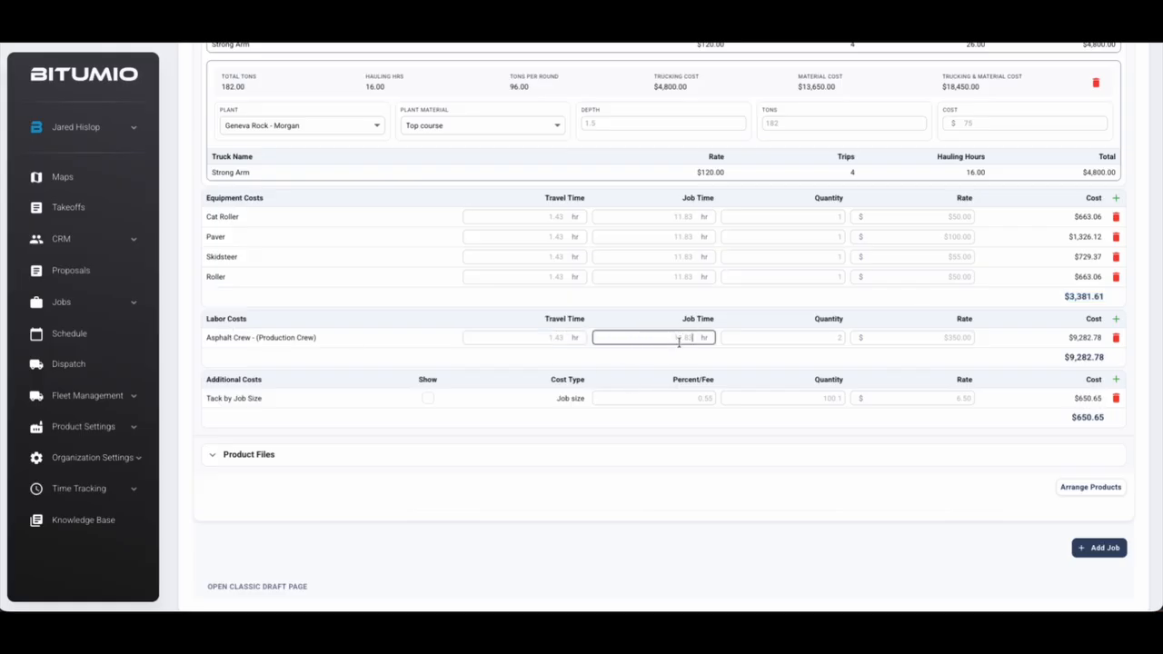
pyautogui.click(783, 339)
pyautogui.press('BackSpace')
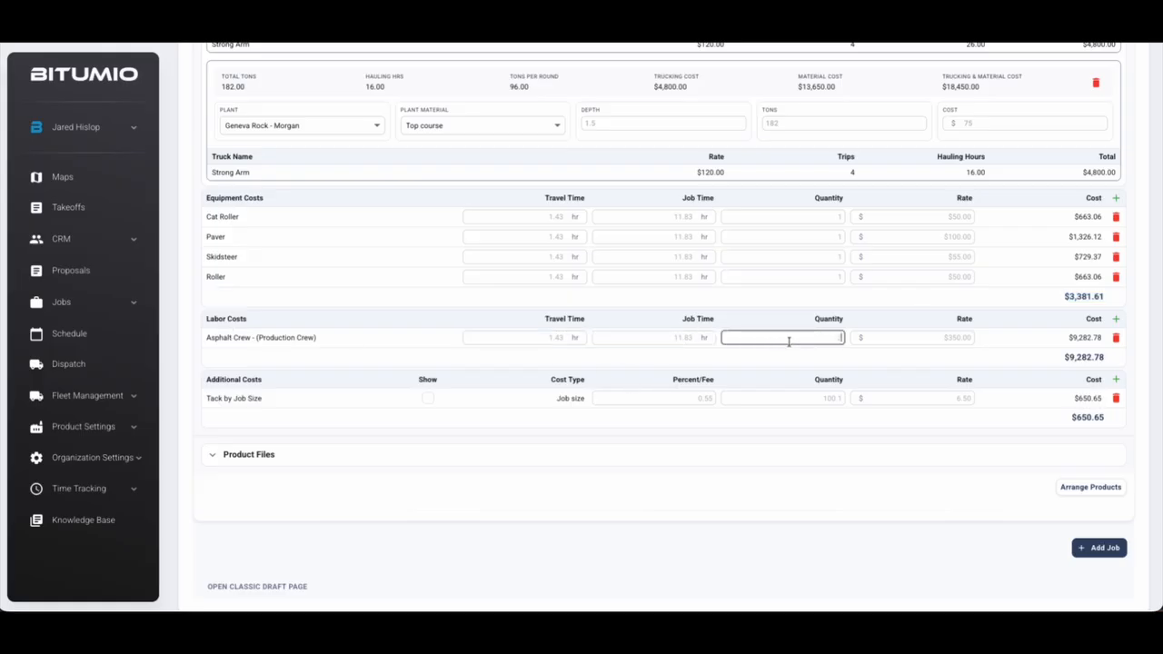
pyautogui.write('1')
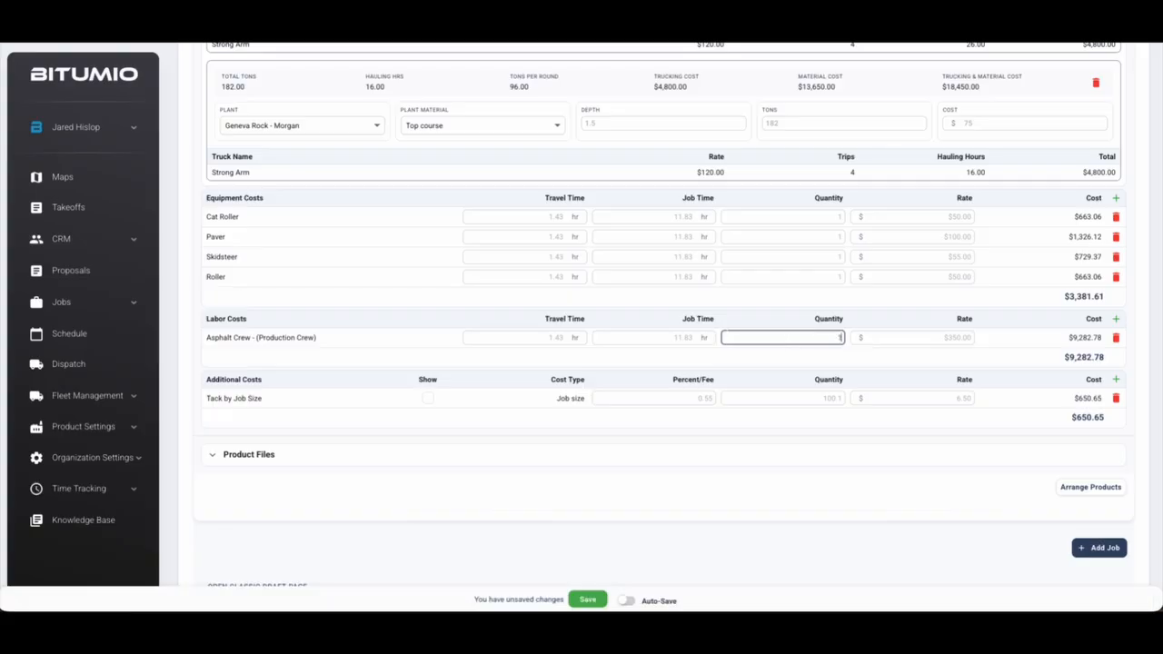
pyautogui.press('Return')
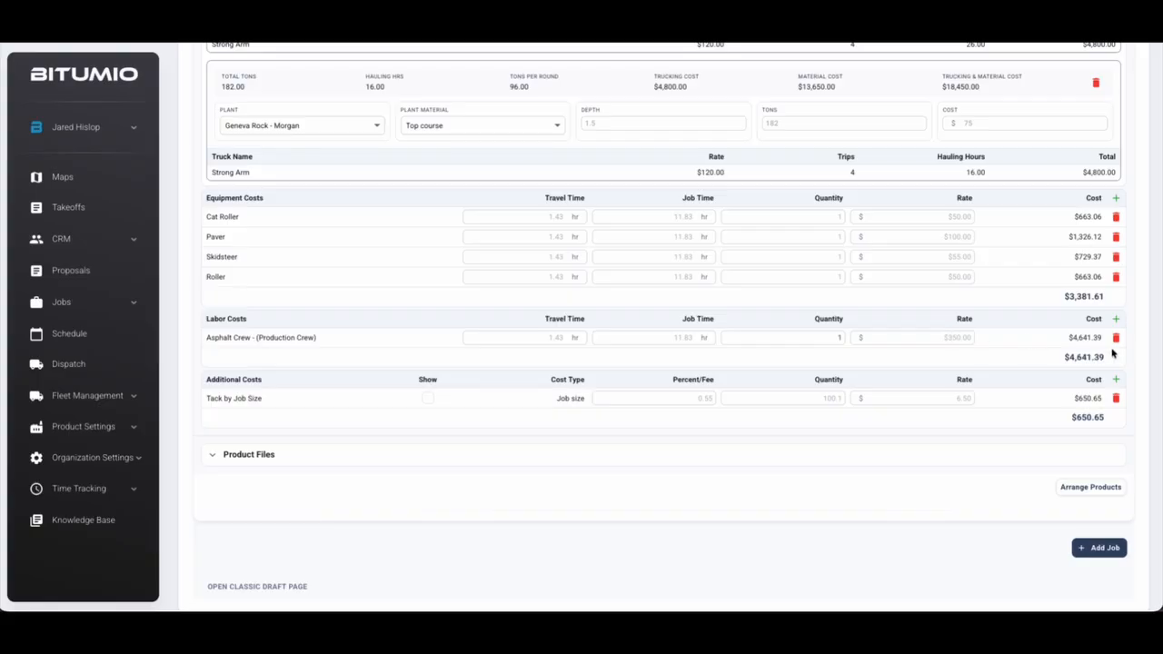
# Review the $4,641.39 labor subtotal and the Tack by Job Size additional costs
pyautogui.moveTo(1065, 358); pyautogui.dragTo(1110, 358)
pyautogui.click(1149, 359)
pyautogui.moveTo(214, 398); pyautogui.dragTo(274, 403)
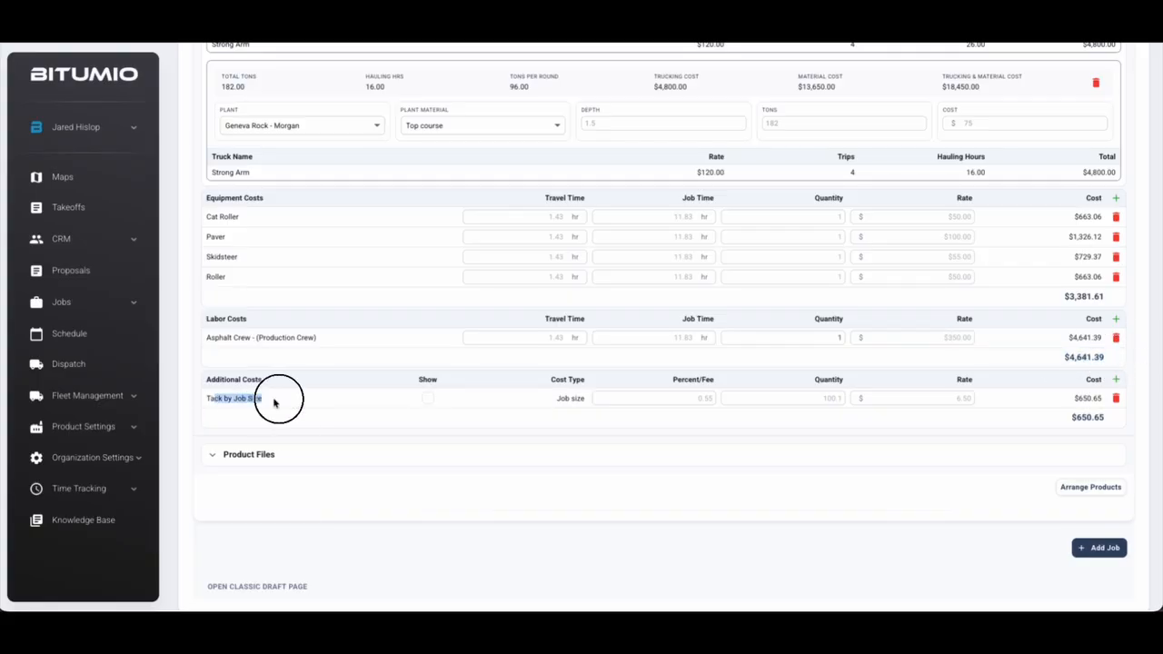
pyautogui.click(574, 417)
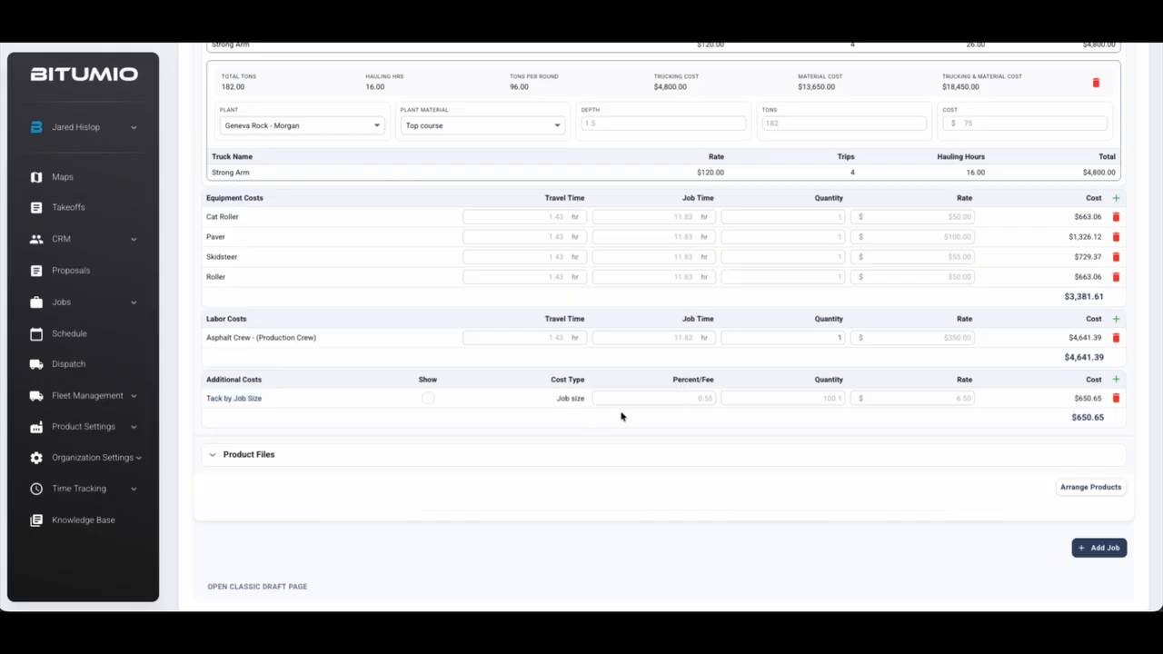
pyautogui.click(689, 398)
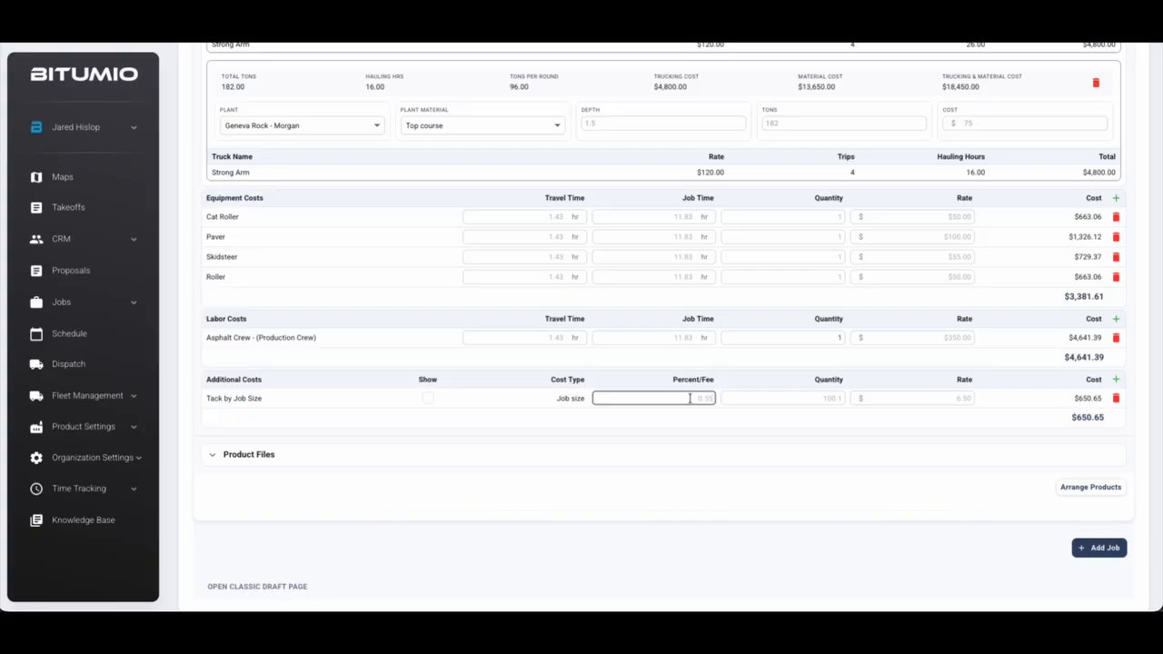
pyautogui.click(793, 399)
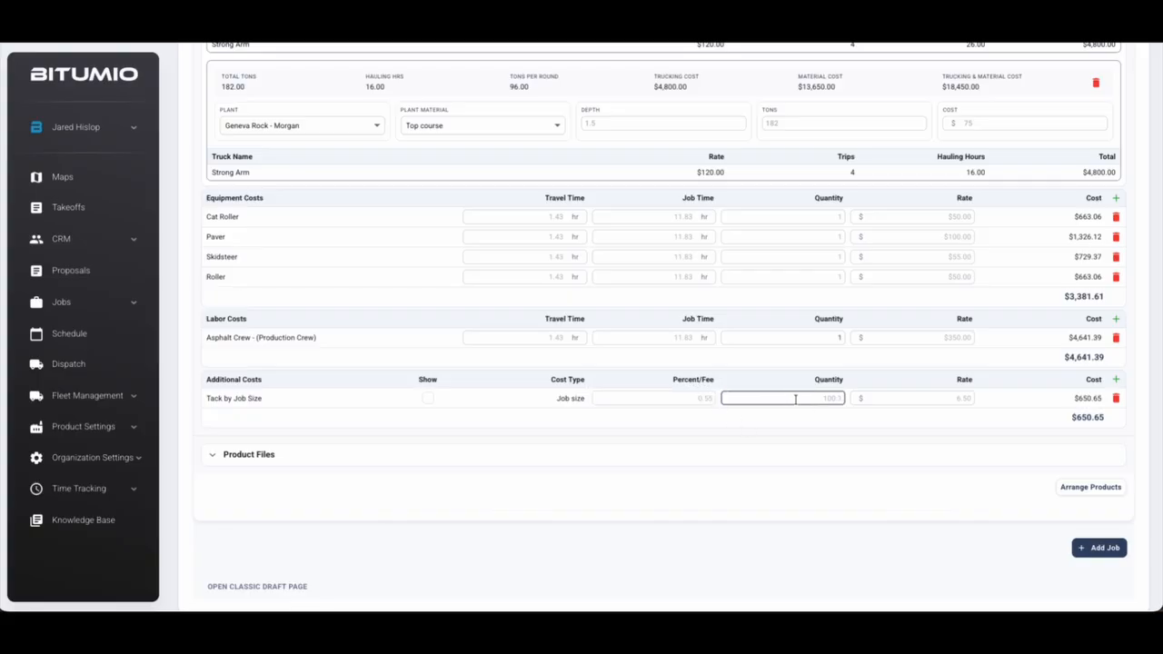
pyautogui.click(929, 398)
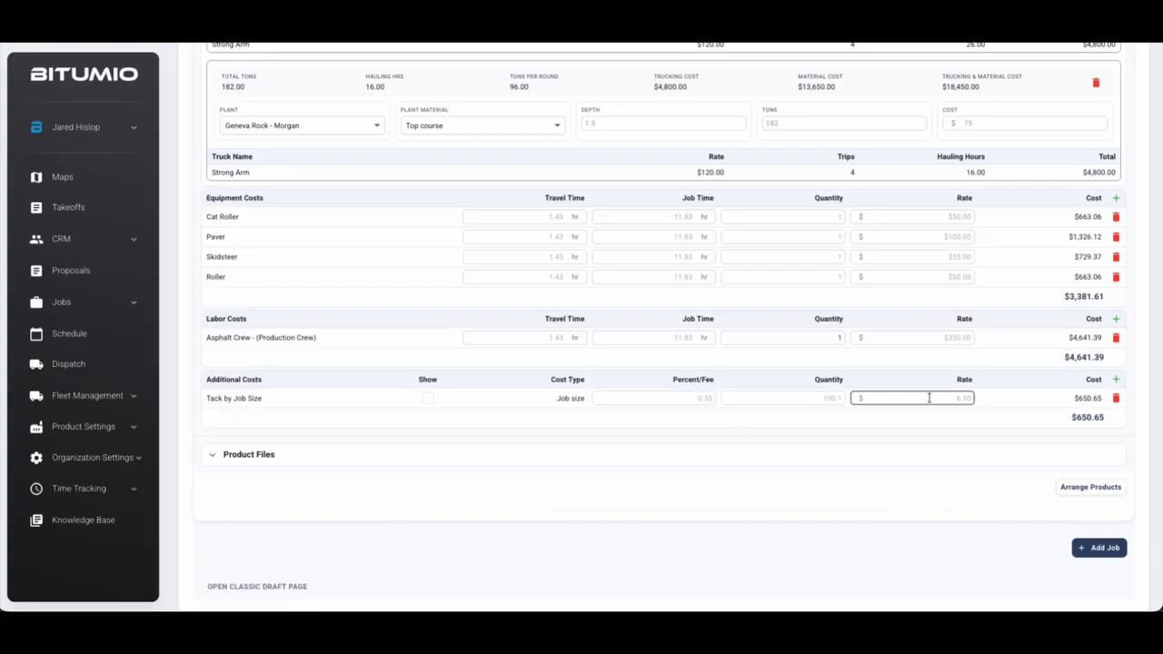
pyautogui.moveTo(1067, 418); pyautogui.dragTo(1110, 423)
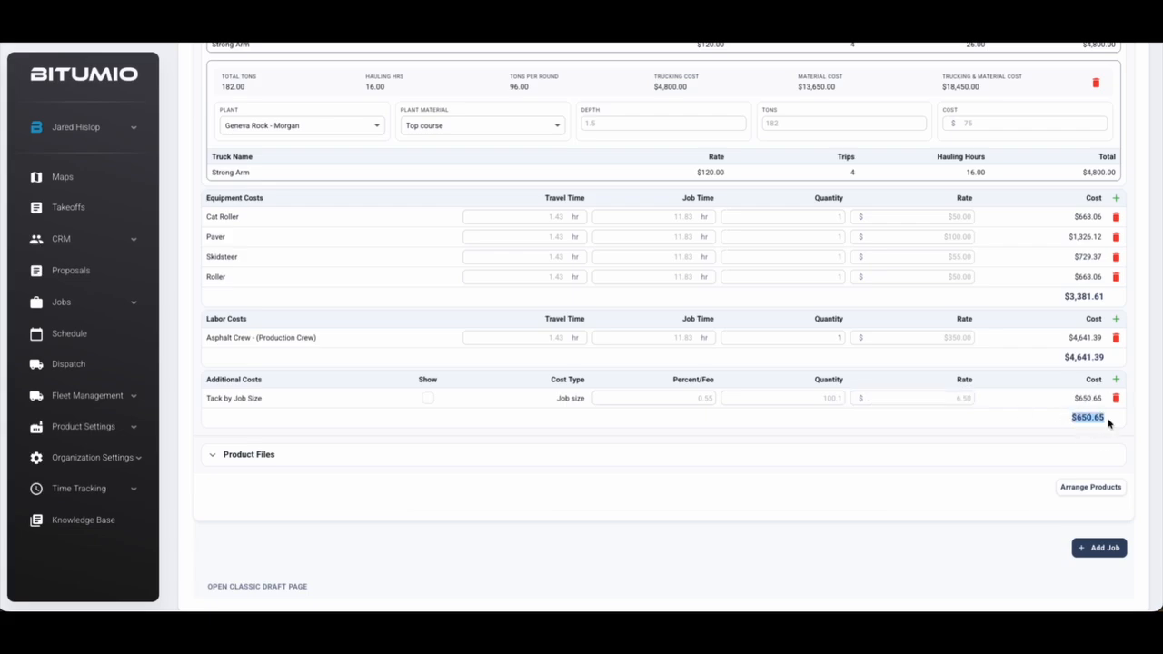
pyautogui.click(1141, 428)
# Set the job to 1 day, dropping hours to 10.00 and the total to $70,458.00
pyautogui.scroll(4, 624, 391)
pyautogui.scroll(1, 625, 391)
pyautogui.scroll(-1, 624, 390)
pyautogui.scroll(1, 624, 391)
pyautogui.click(572, 264)
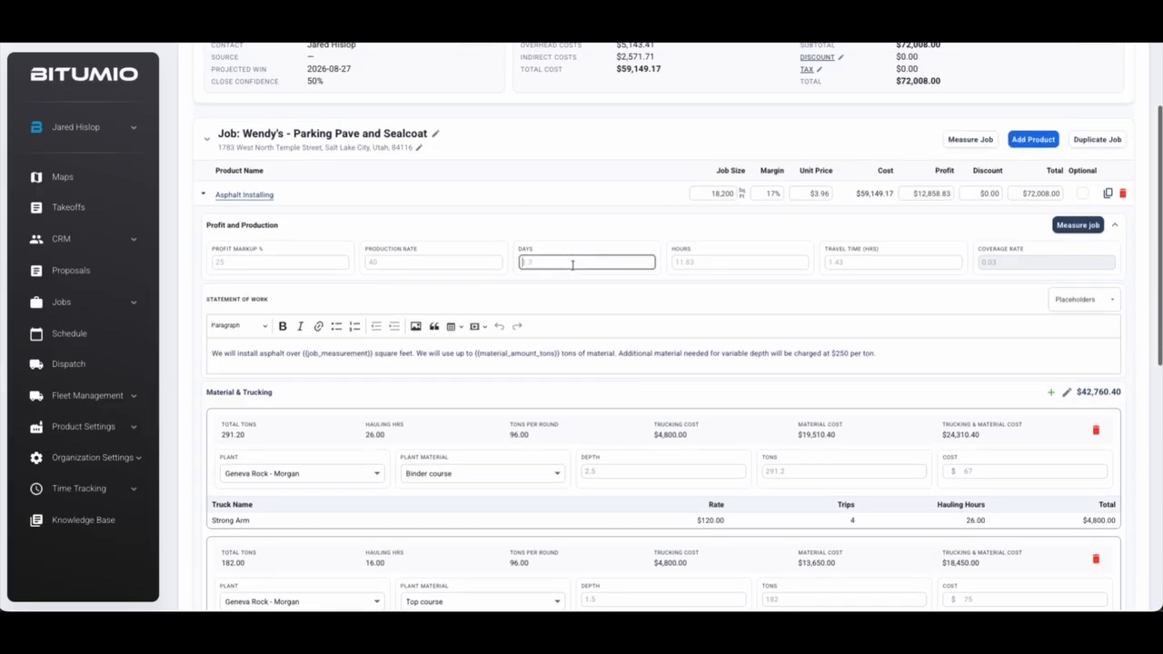
pyautogui.write('1')
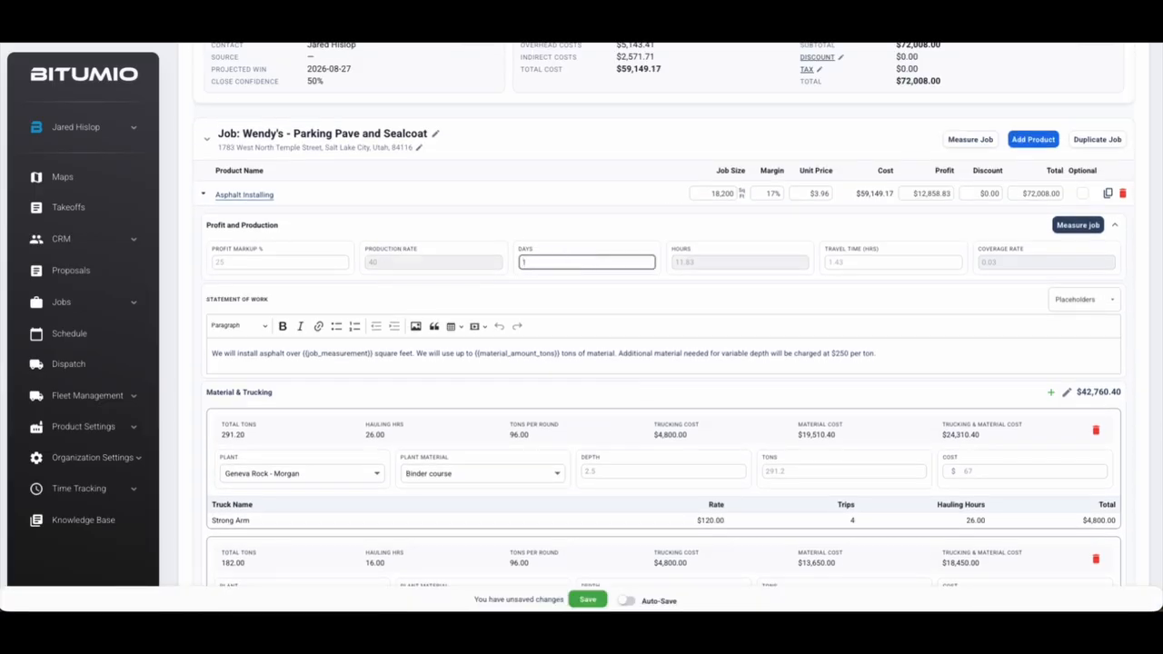
pyautogui.press('Return')
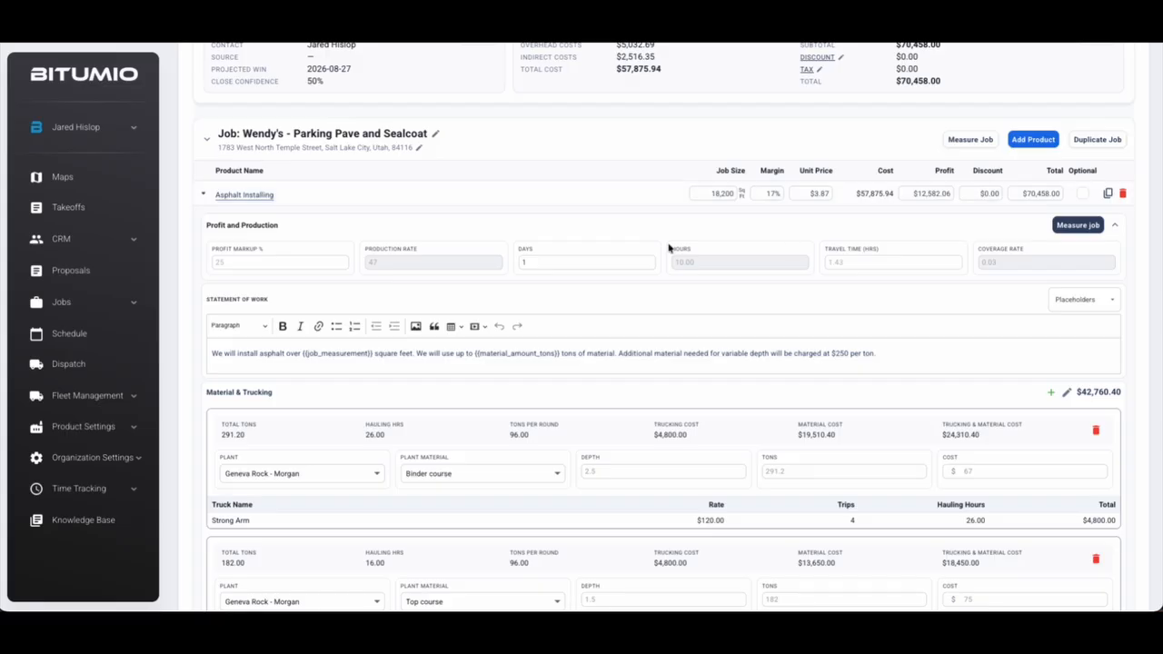
pyautogui.scroll(-4, 600, 265)
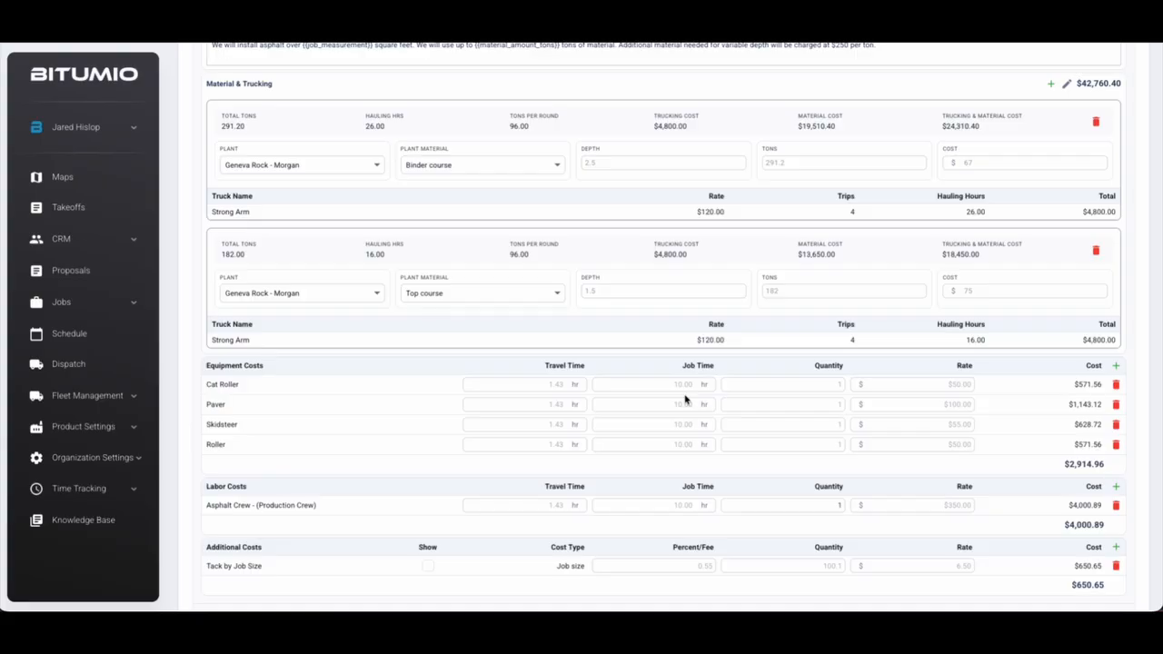
pyautogui.scroll(3, 687, 400)
pyautogui.scroll(1, 690, 404)
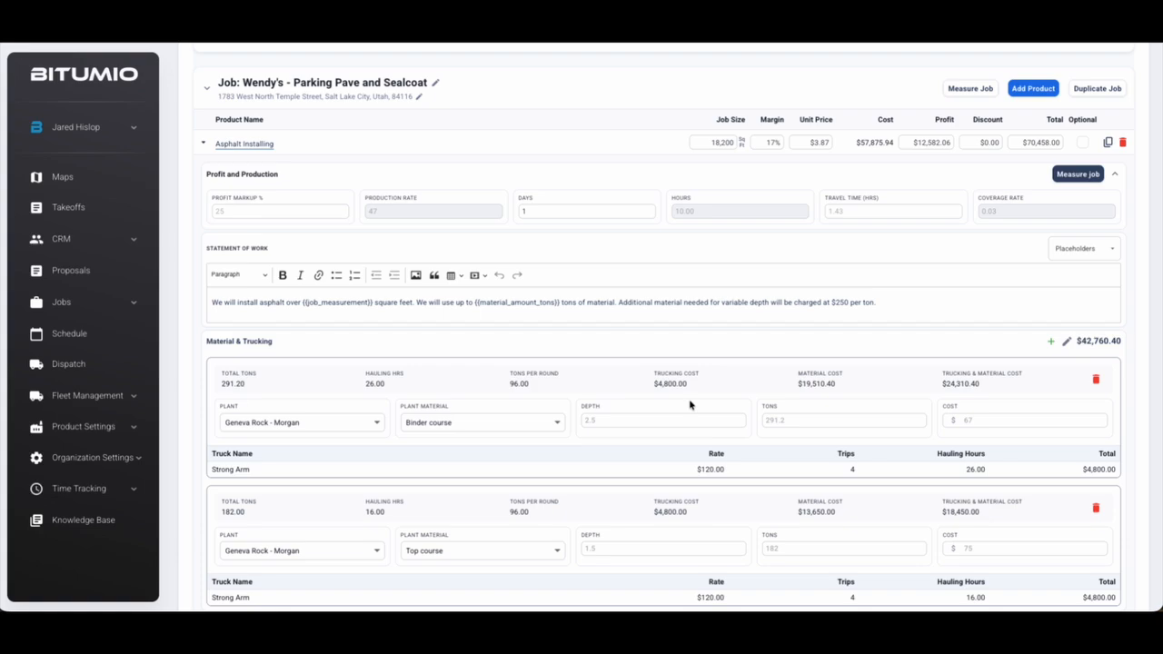
# Set the Asphalt Installing unit price to $3.75, giving a 15% margin and $68,250.00 total
pyautogui.click(765, 142)
pyautogui.click(838, 99)
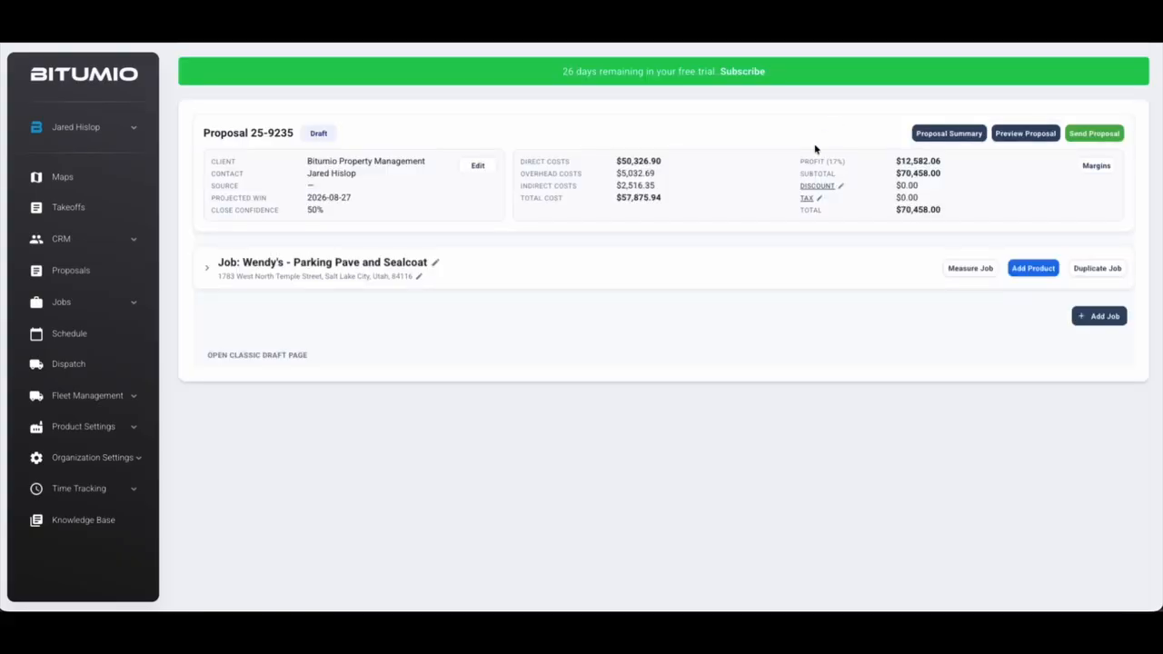
pyautogui.click(806, 286)
pyautogui.click(818, 322)
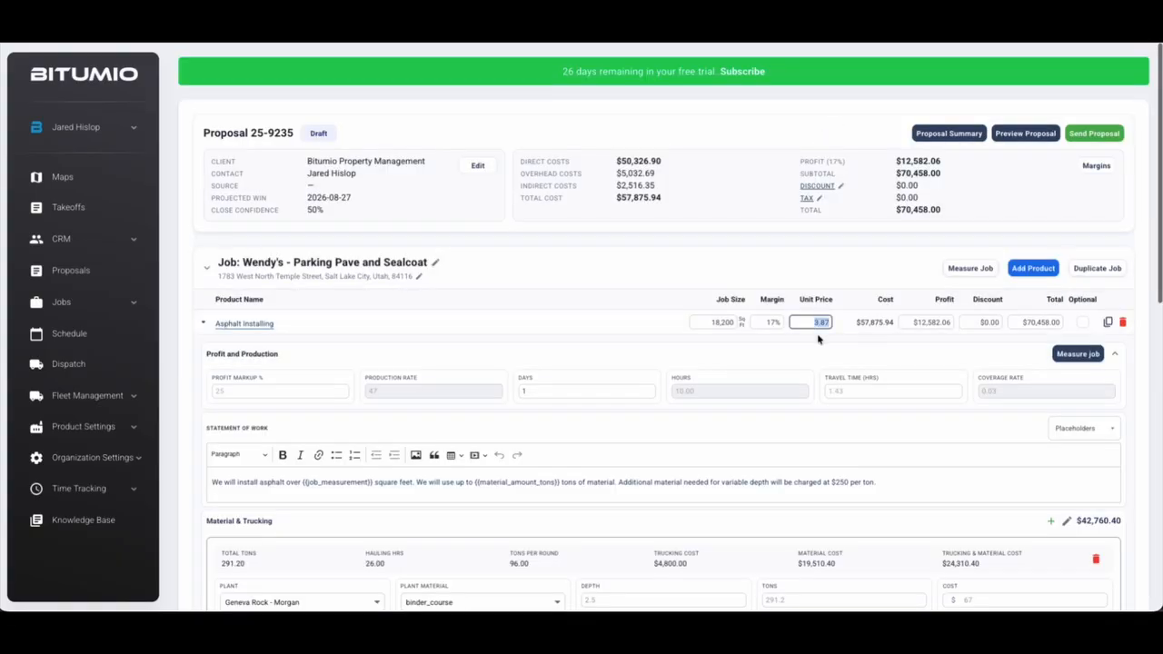
pyautogui.write('3')
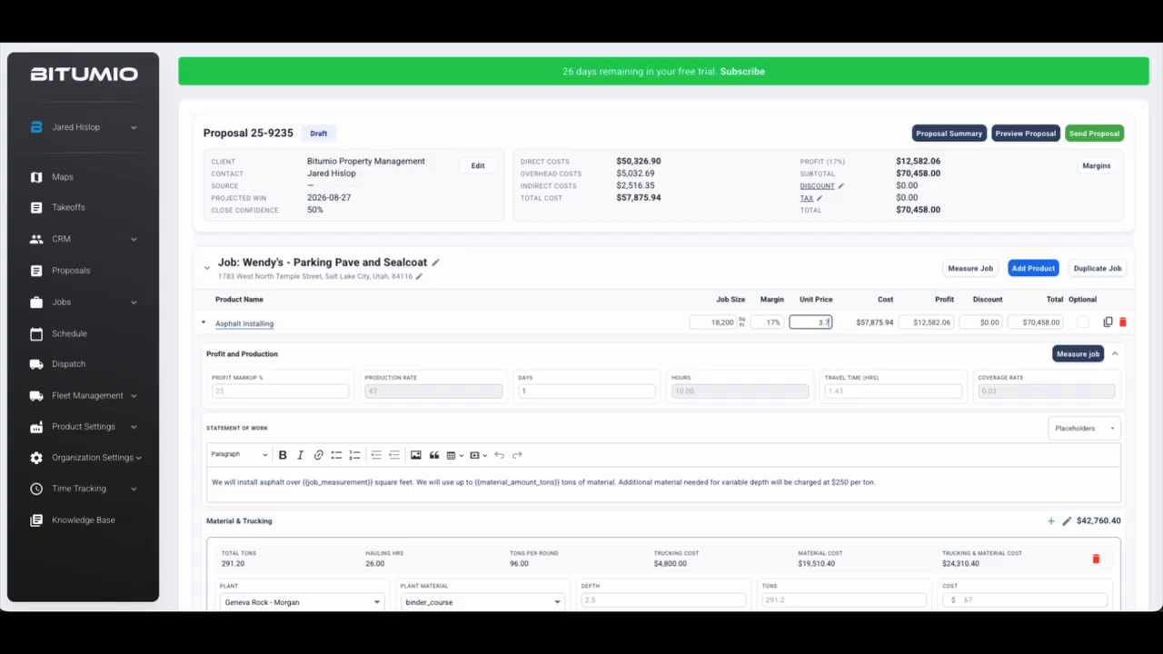
pyautogui.write('.75')
pyautogui.press('Return')
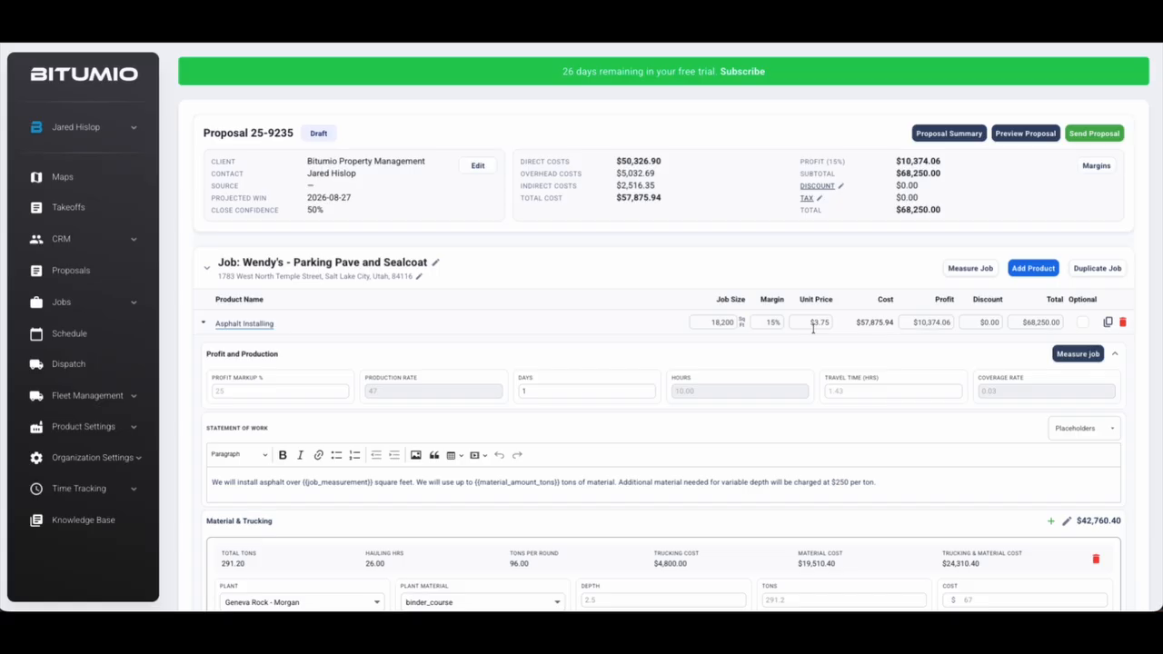
pyautogui.moveTo(857, 326); pyautogui.dragTo(896, 322)
pyautogui.click(917, 326)
pyautogui.click(1145, 294)
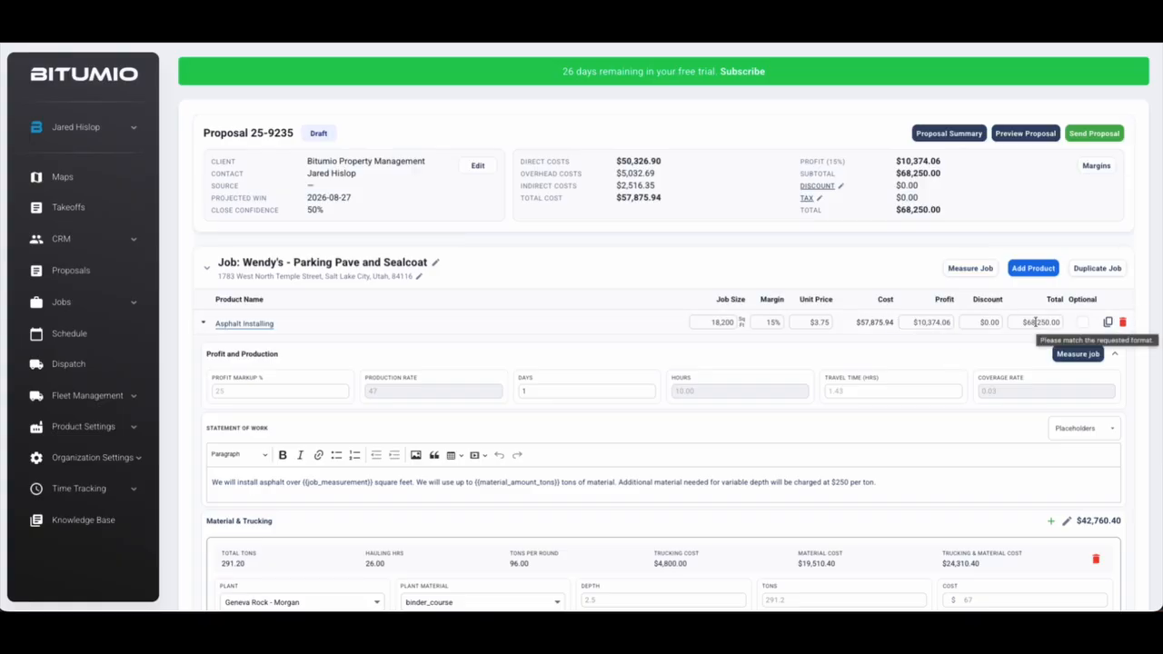
# Collapse Asphalt Installing and choose [Subcontracted] Asphalt Intall as a new product
pyautogui.click(203, 327)
pyautogui.click(1030, 271)
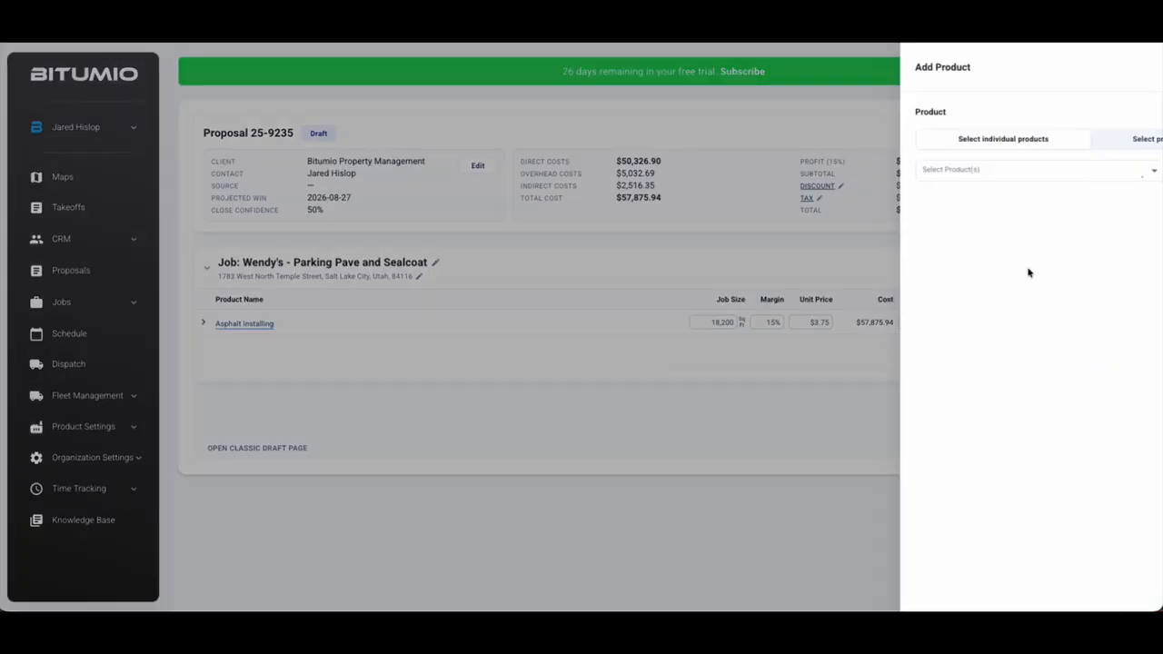
pyautogui.click(916, 171)
pyautogui.scroll(-1, 906, 294)
pyautogui.scroll(-5, 906, 294)
pyautogui.scroll(1, 906, 293)
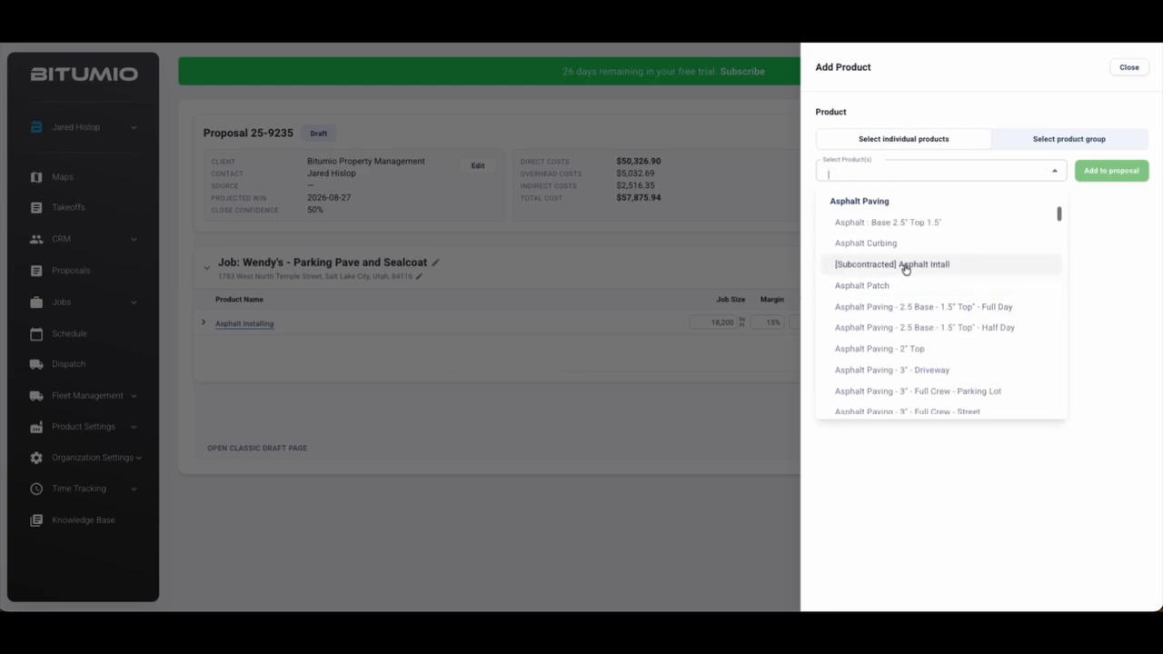
pyautogui.click(905, 265)
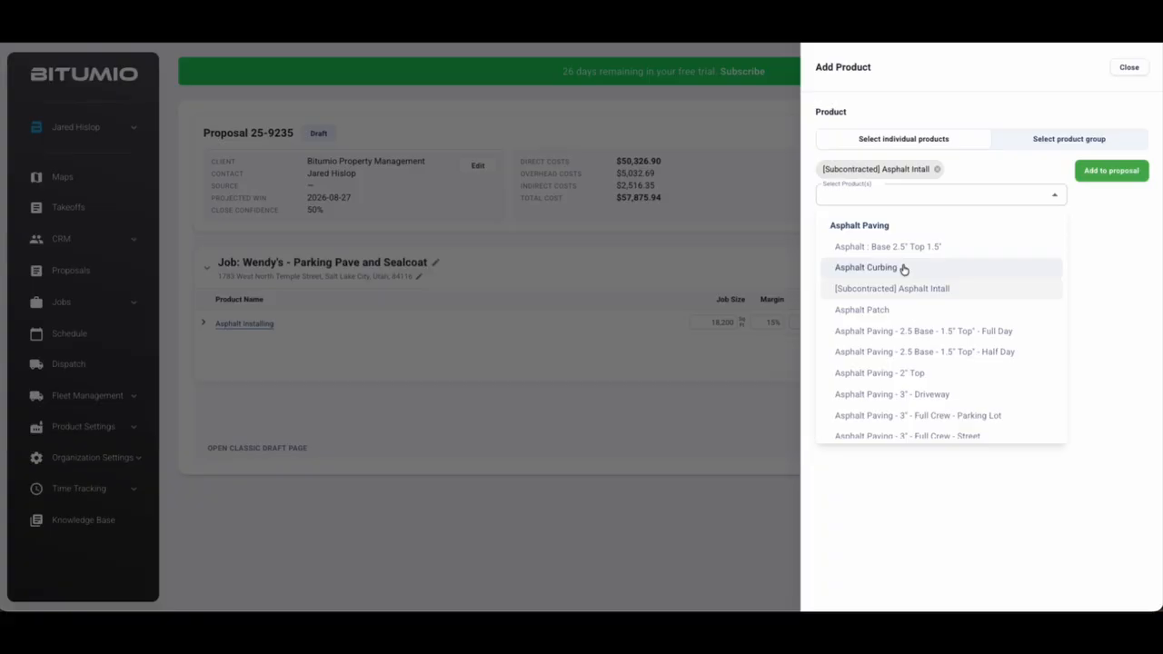
# Also choose parking lot paving and Crafco Roadsaver 201 - Large Crack Jobs, then add all three
pyautogui.scroll(-10, 911, 309)
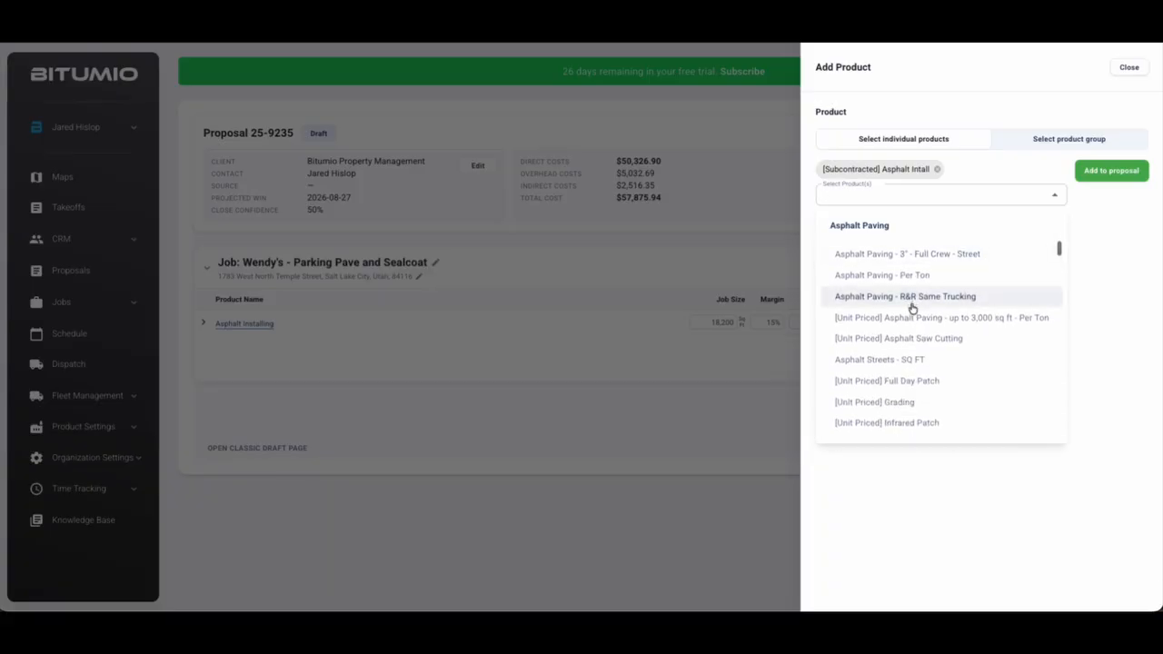
pyautogui.scroll(1, 912, 309)
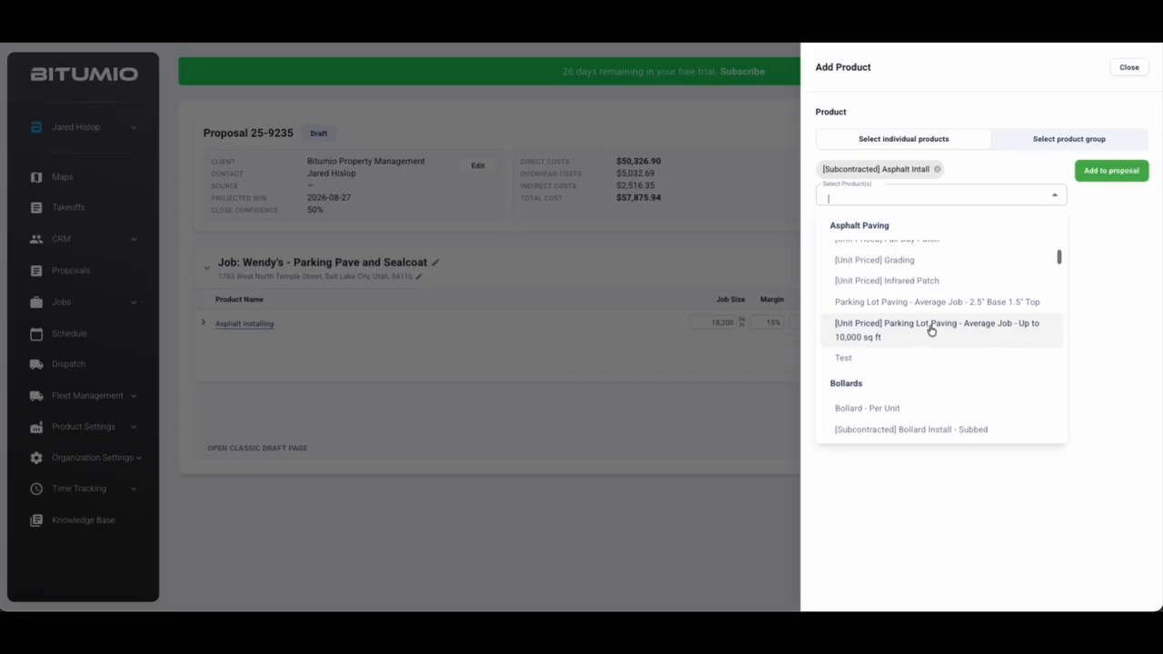
pyautogui.click(910, 331)
pyautogui.scroll(-5, 904, 332)
pyautogui.scroll(-6, 905, 332)
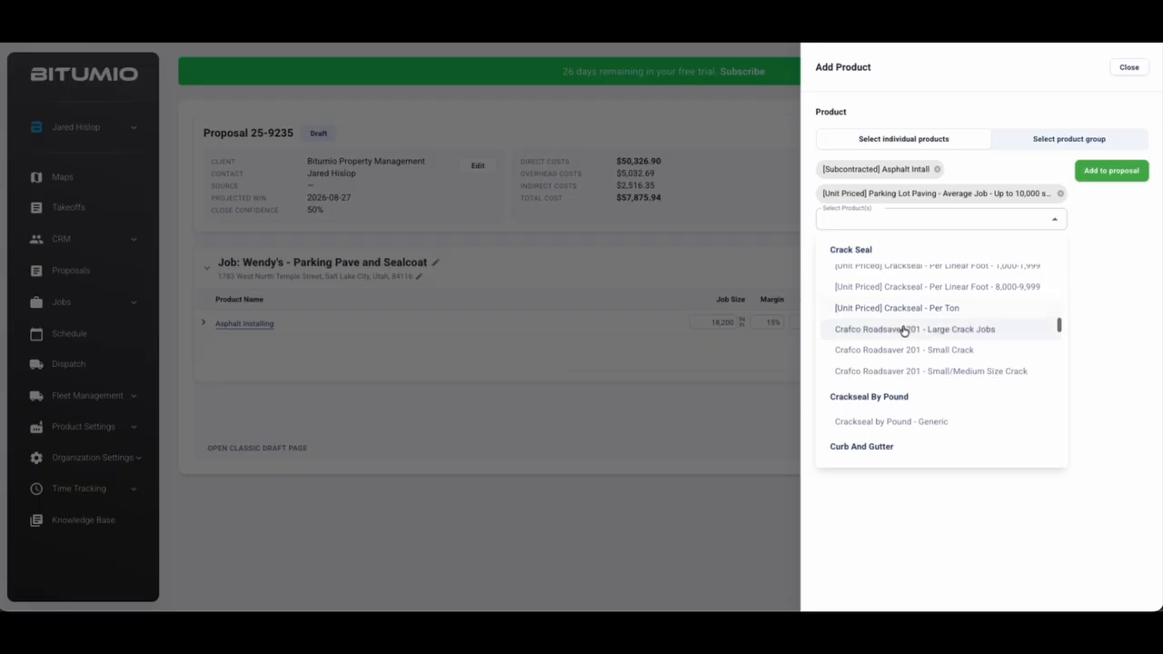
pyautogui.click(904, 331)
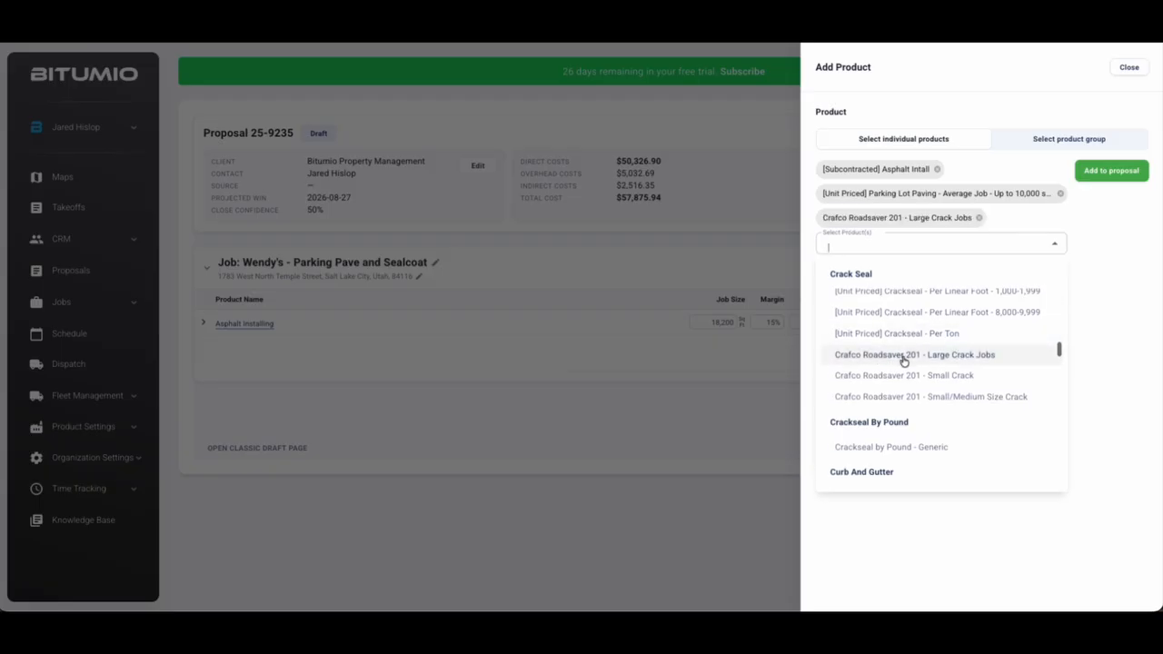
pyautogui.click(1105, 292)
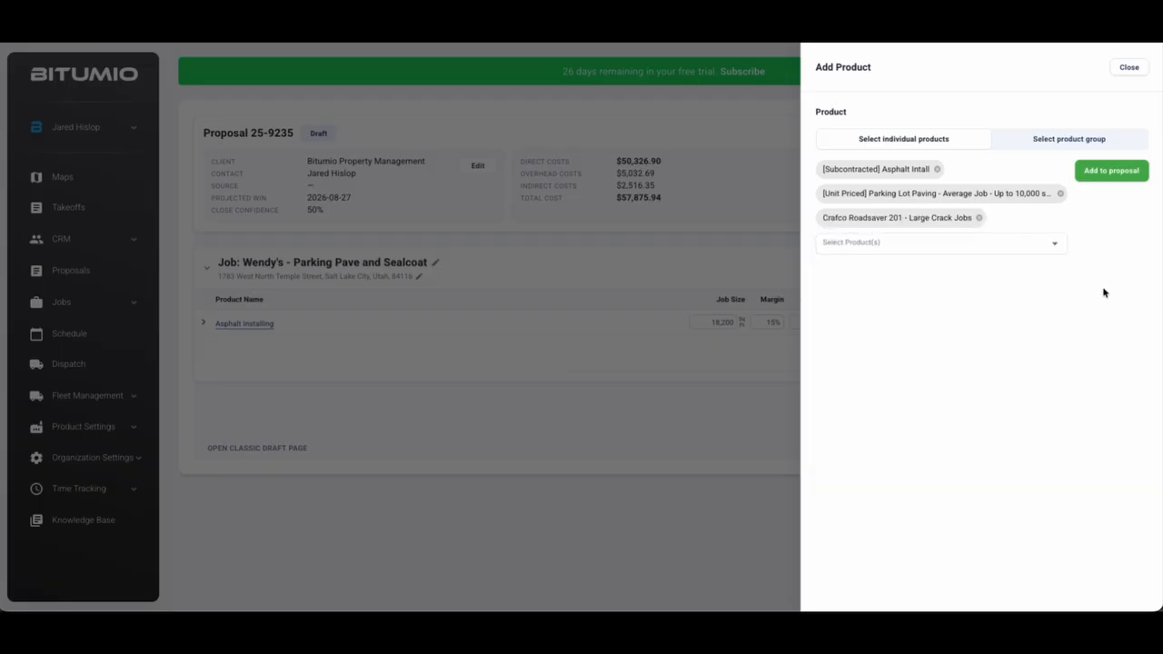
pyautogui.click(1113, 171)
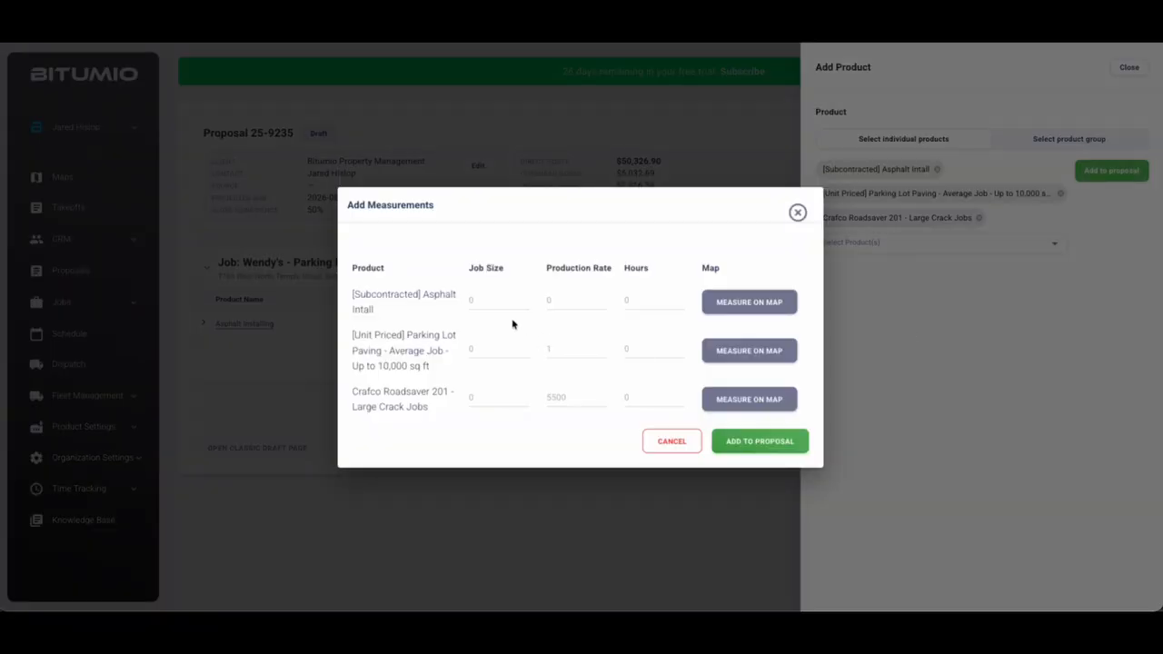
pyautogui.click(493, 306)
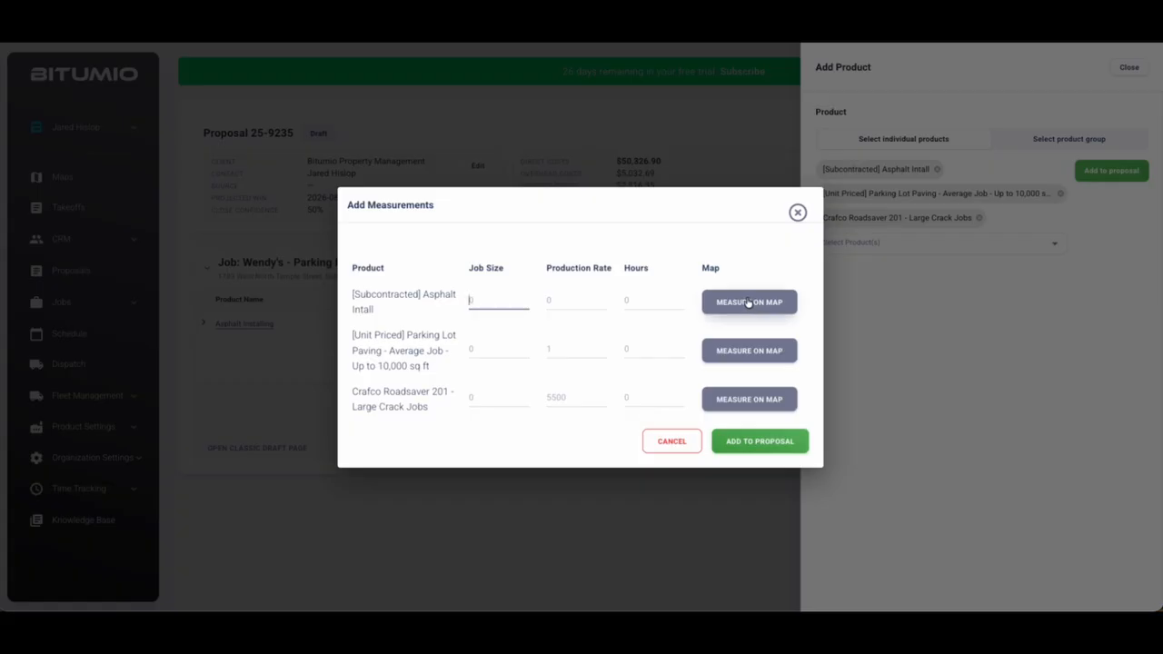
# Enter 18200 as the job size for Asphalt Intall, parking lot paving and crack sealing, then add them
pyautogui.write('18200')
pyautogui.hotkey('ctrl', 'a')
pyautogui.hotkey('ctrl', 'c')
pyautogui.click(480, 350)
pyautogui.hotkey('ctrl', 'v')
pyautogui.click(485, 397)
pyautogui.hotkey('ctrl', 'v')
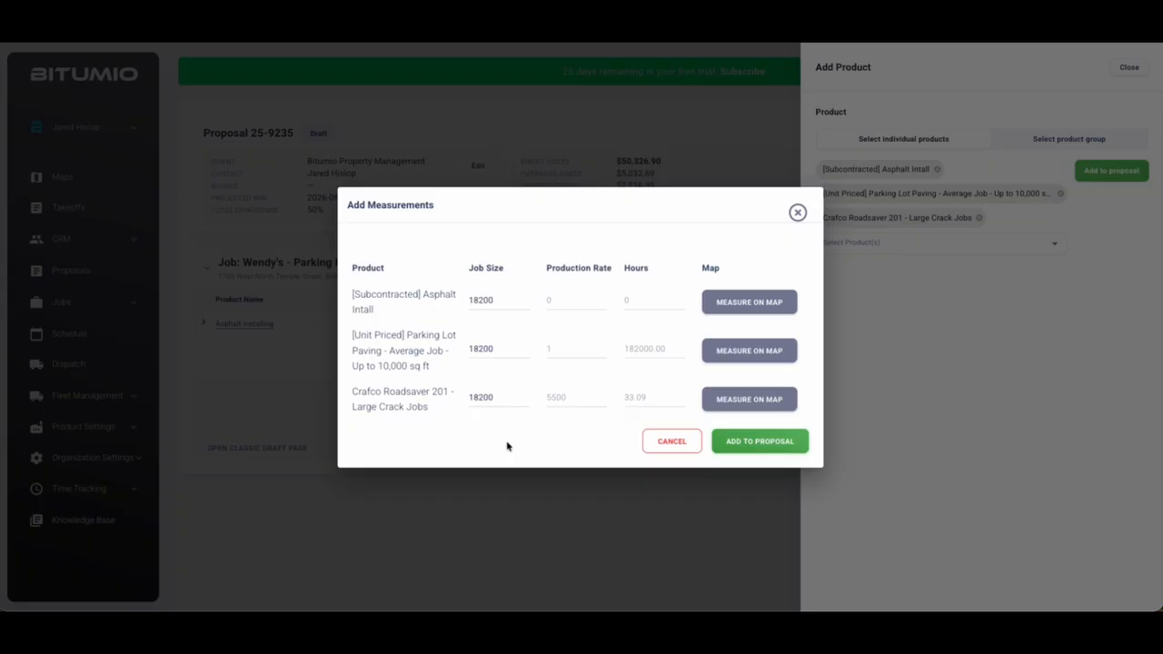
pyautogui.click(767, 443)
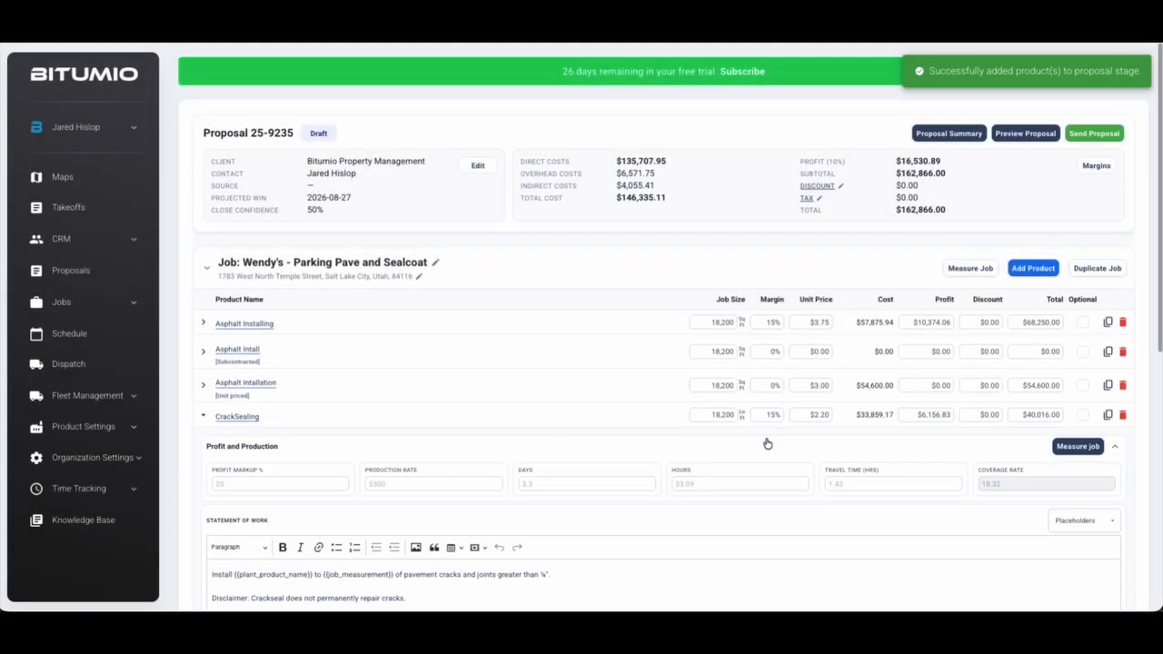
# Give Asphalt Intall a 65,000 sub cost from Super Paving Sub with a sub proposal ID, and save
pyautogui.click(201, 414)
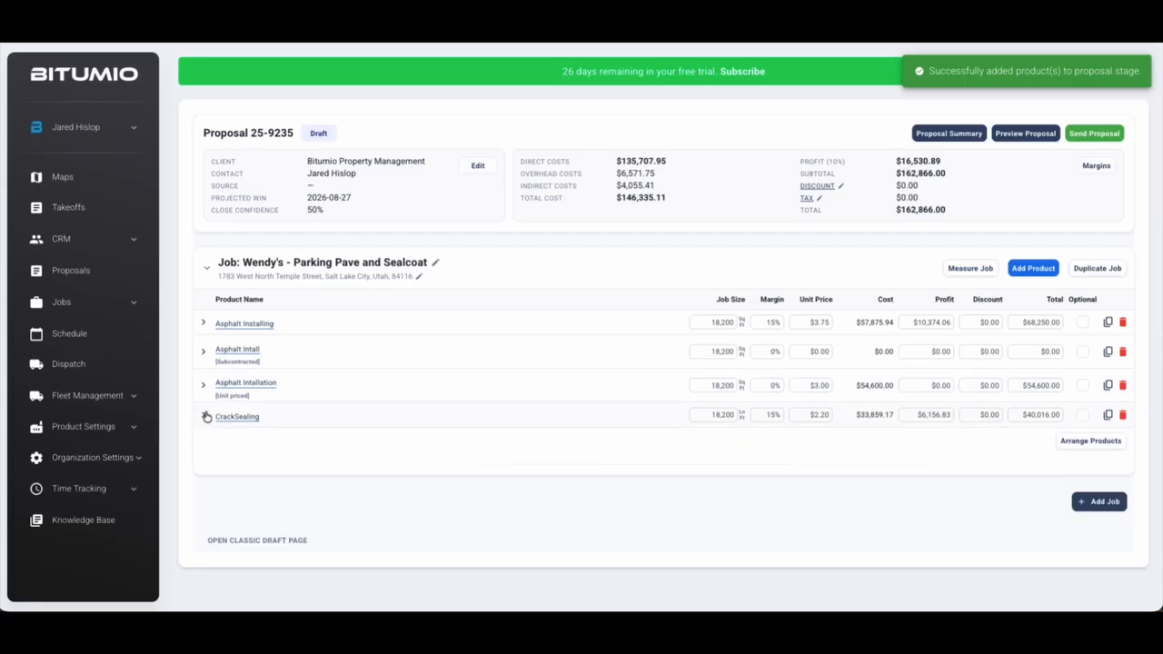
pyautogui.click(204, 354)
pyautogui.scroll(-2, 206, 357)
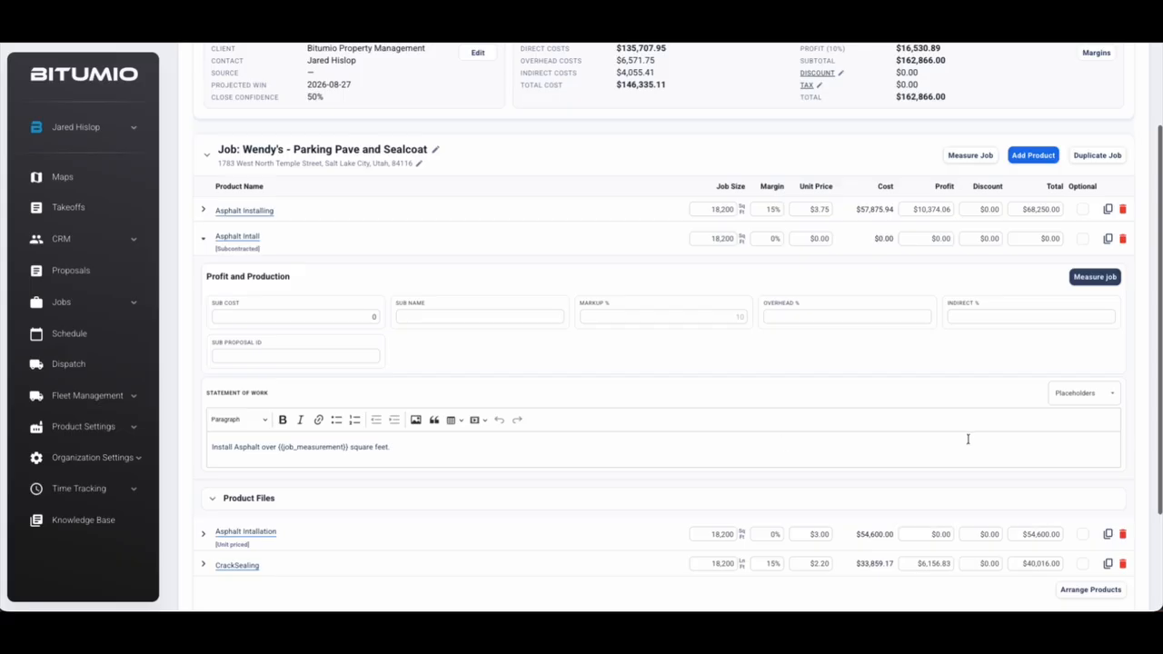
pyautogui.click(321, 316)
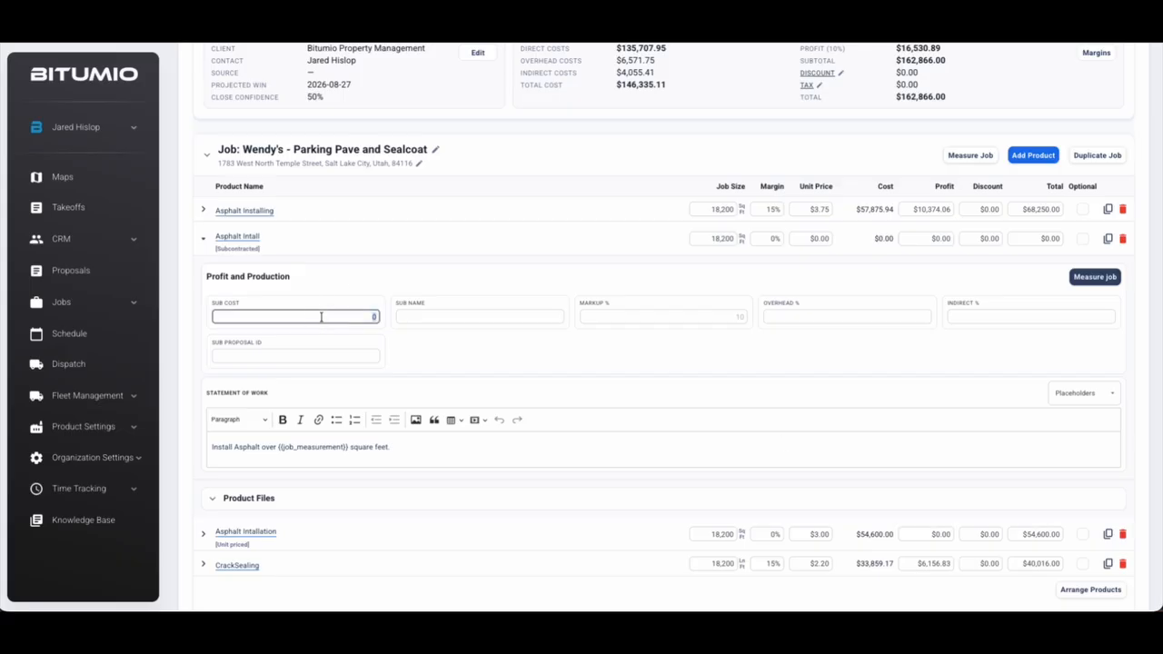
pyautogui.write('65000')
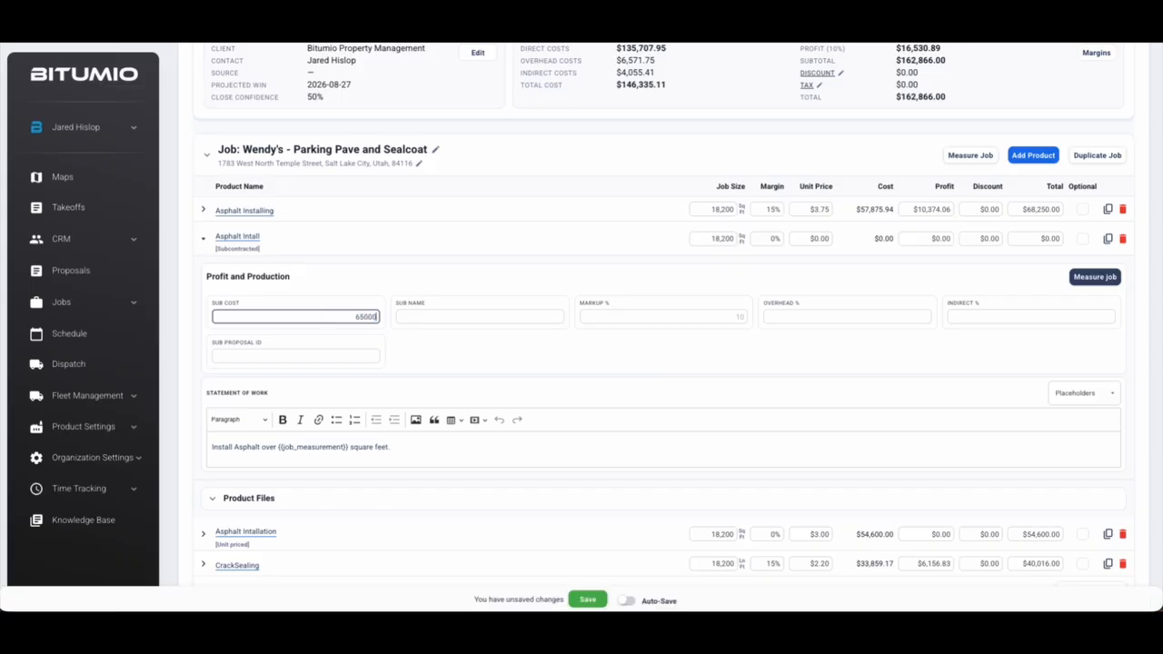
pyautogui.click(446, 318)
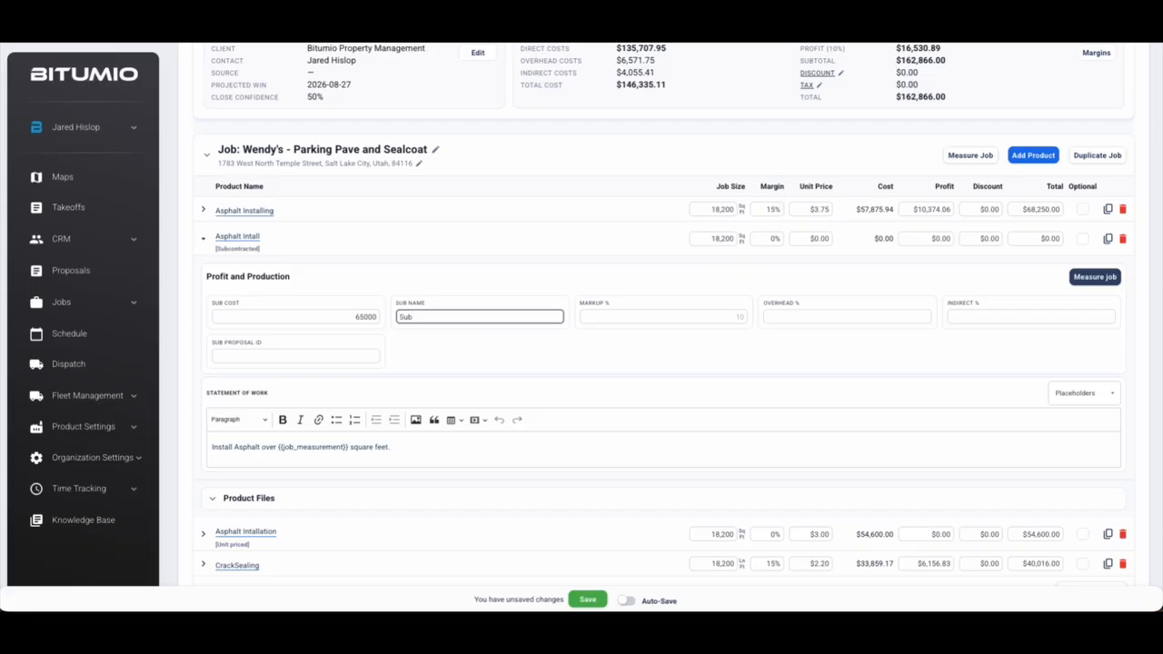
pyautogui.write('Super Paving Sub')
pyautogui.click(741, 318)
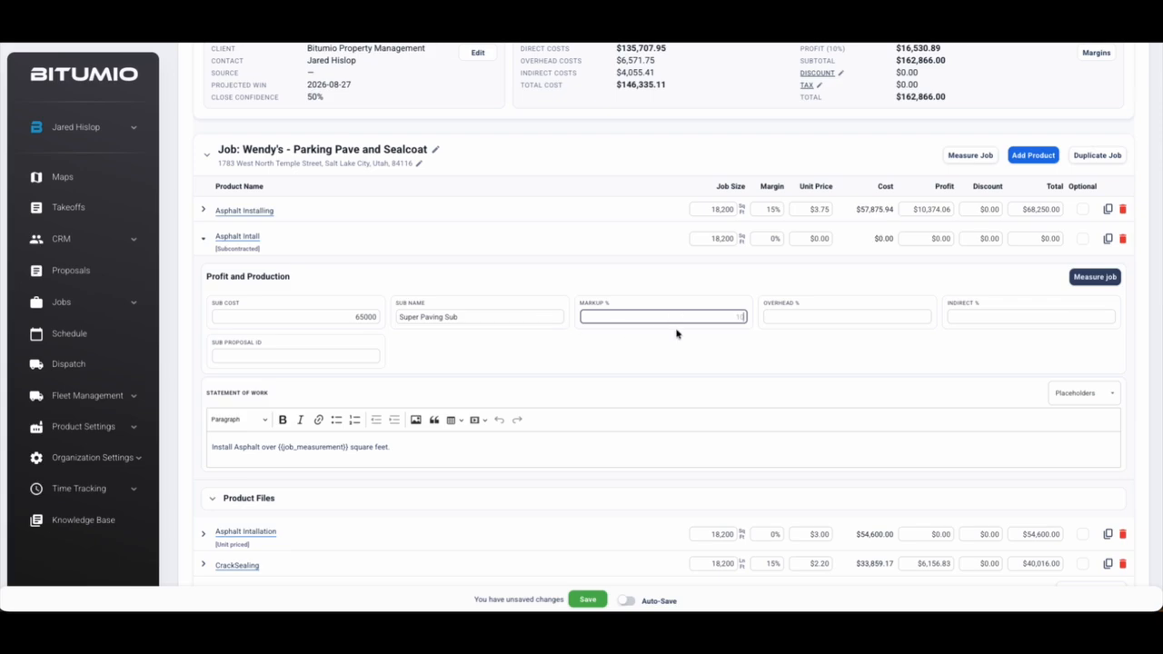
pyautogui.click(321, 360)
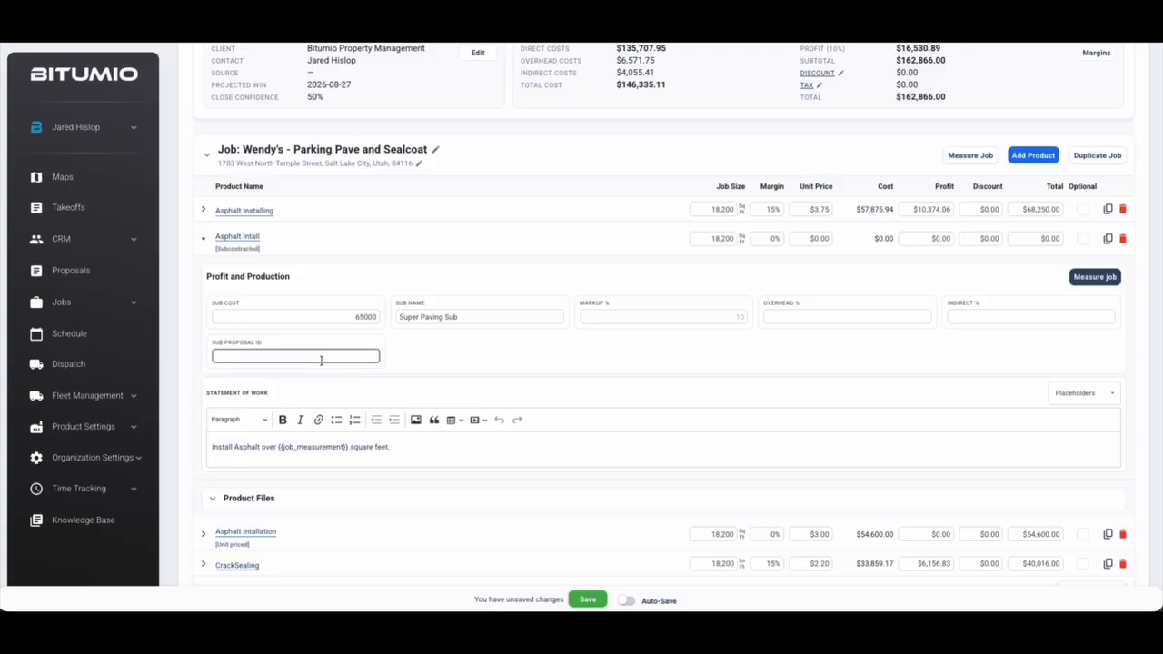
pyautogui.write('12345')
pyautogui.click(495, 356)
pyautogui.click(584, 599)
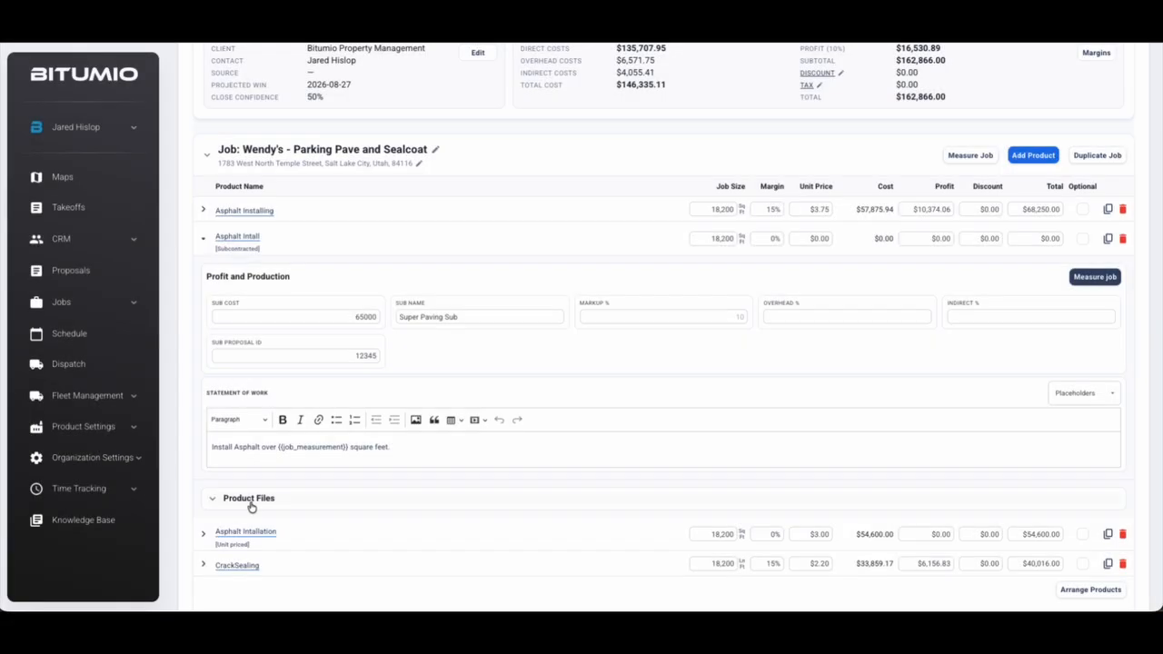
# Review the new $65,000 cost and $6,500 profit, then collapse the Asphalt Intall row
pyautogui.click(252, 506)
pyautogui.click(296, 503)
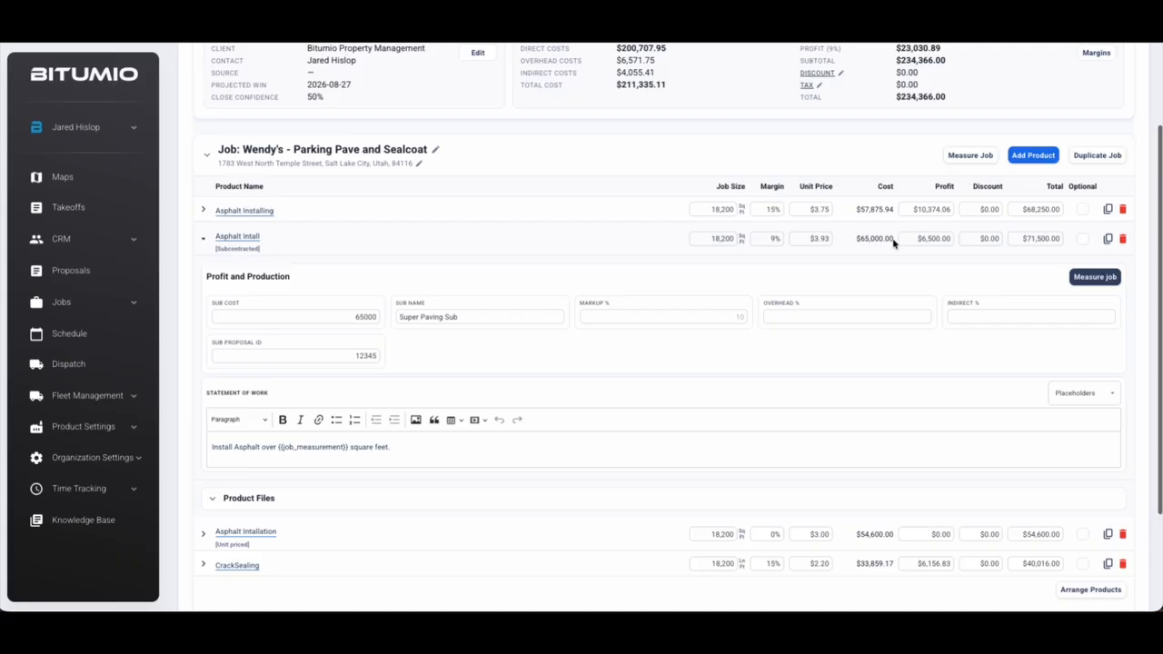
pyautogui.moveTo(857, 238); pyautogui.dragTo(886, 238)
pyautogui.click(945, 238)
pyautogui.click(1005, 272)
pyautogui.click(202, 240)
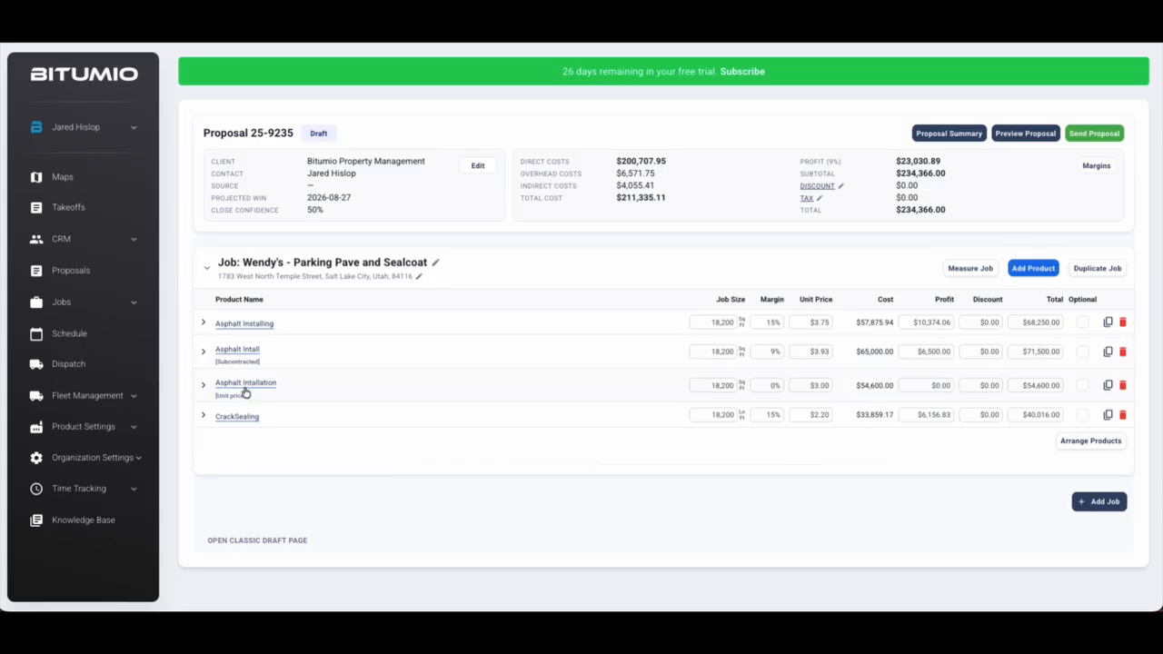
# Expand the unit-priced Asphalt Installation row and review its unit price of 3, job size and total
pyautogui.click(203, 385)
pyautogui.scroll(-2, 498, 412)
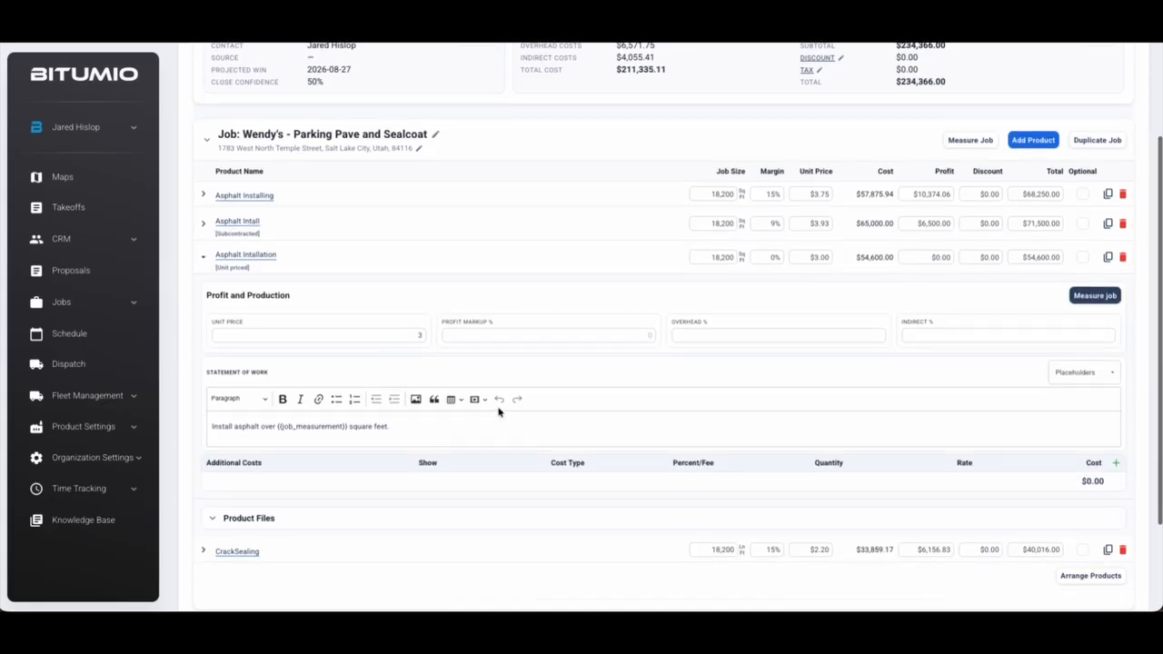
pyautogui.doubleClick(419, 334)
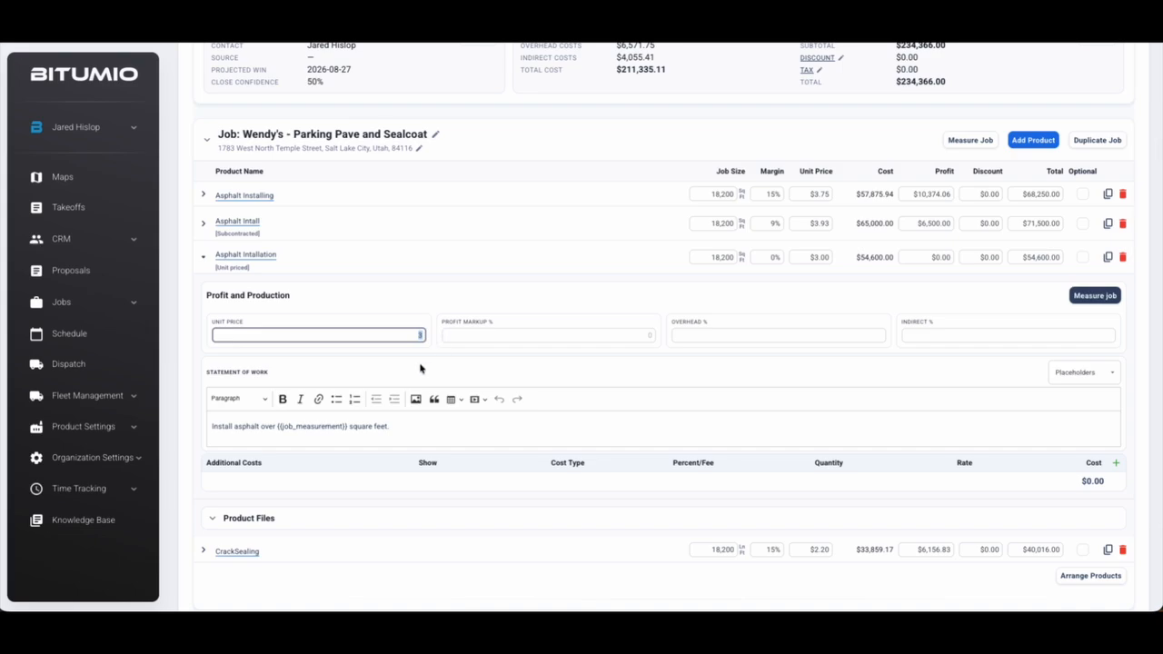
pyautogui.click(463, 360)
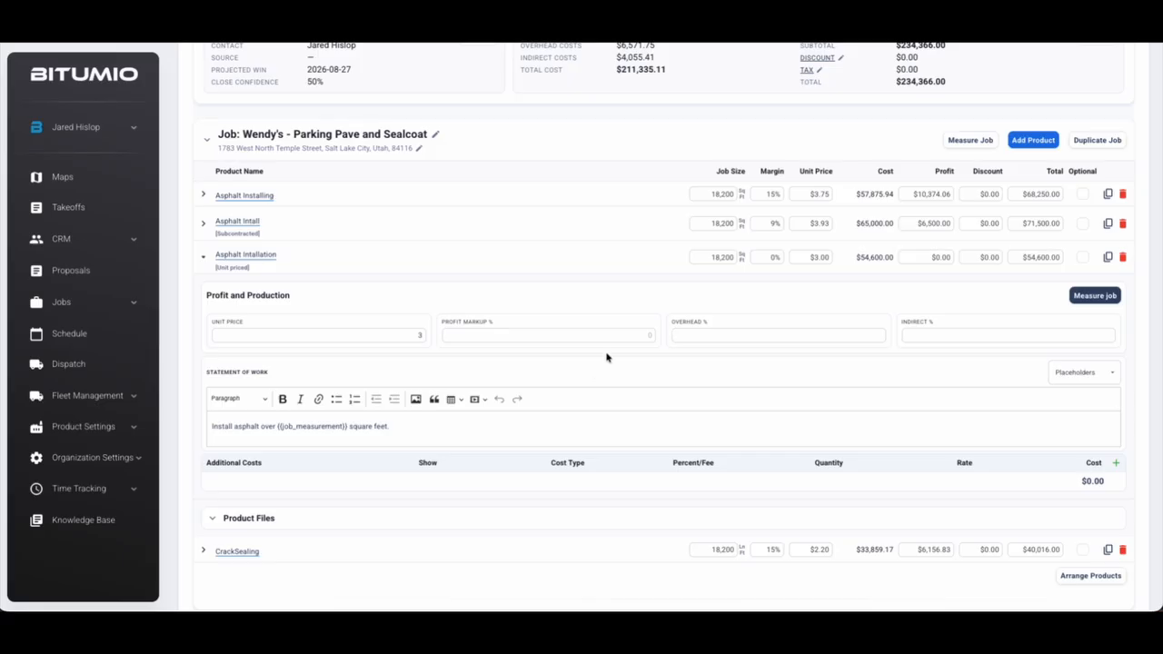
pyautogui.doubleClick(734, 257)
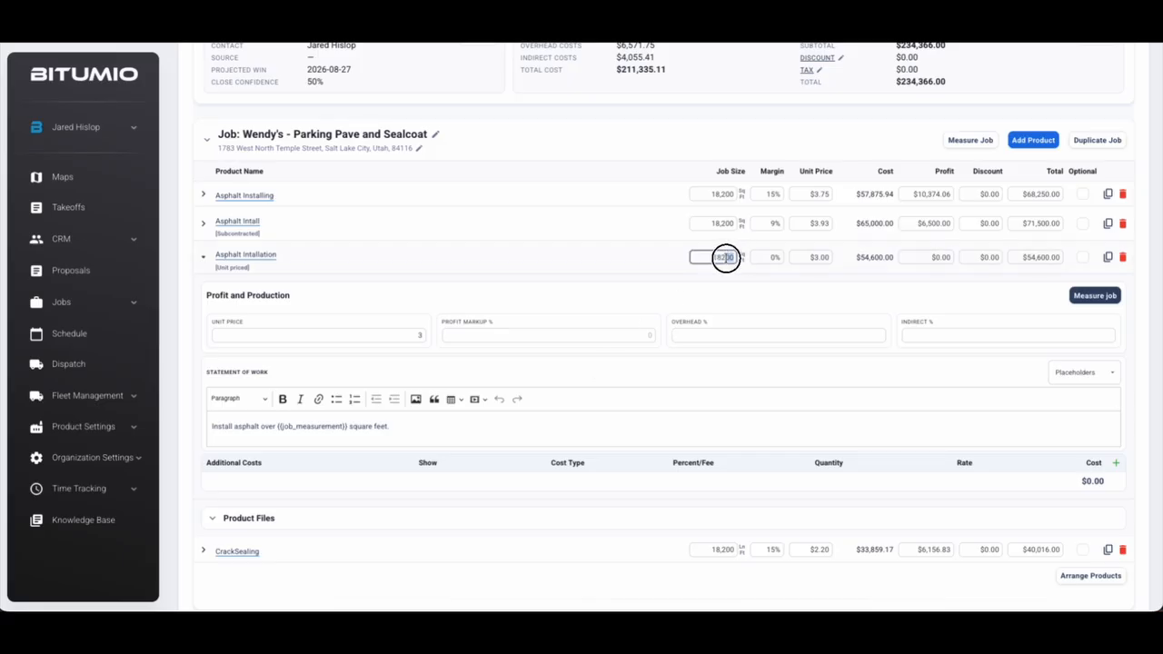
pyautogui.click(414, 338)
pyautogui.click(509, 370)
pyautogui.moveTo(1063, 256); pyautogui.dragTo(1028, 257)
pyautogui.click(978, 287)
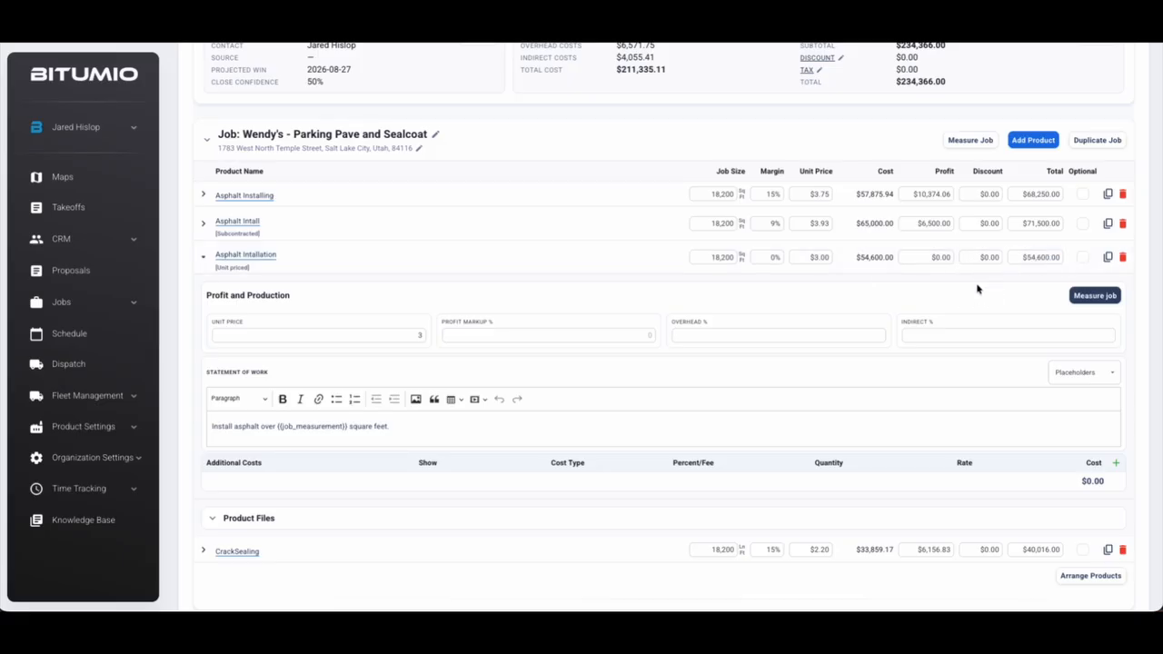
# Change the Asphalt Installation unit price to 3.25, making its total $59,150
pyautogui.click(407, 339)
pyautogui.write('3.25')
pyautogui.press('Return')
pyautogui.click(735, 261)
pyautogui.click(818, 257)
pyautogui.click(1025, 257)
pyautogui.click(992, 304)
# Collapse Asphalt Installation and expand the CrackSealing cost details
pyautogui.scroll(-1, 918, 449)
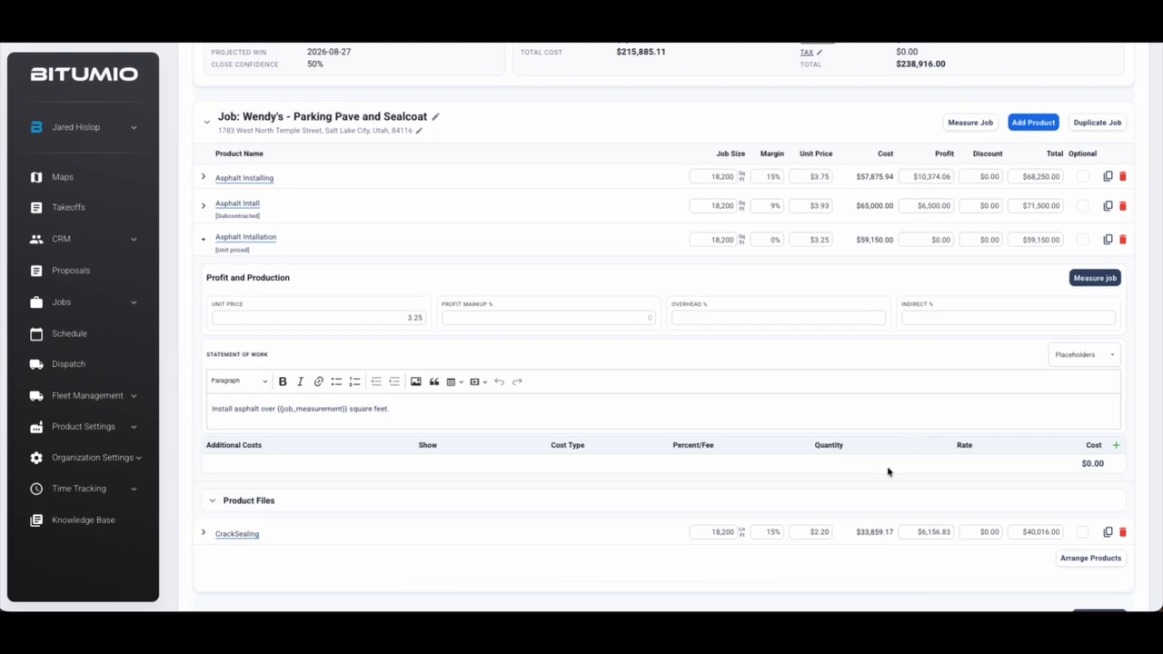
pyautogui.click(203, 239)
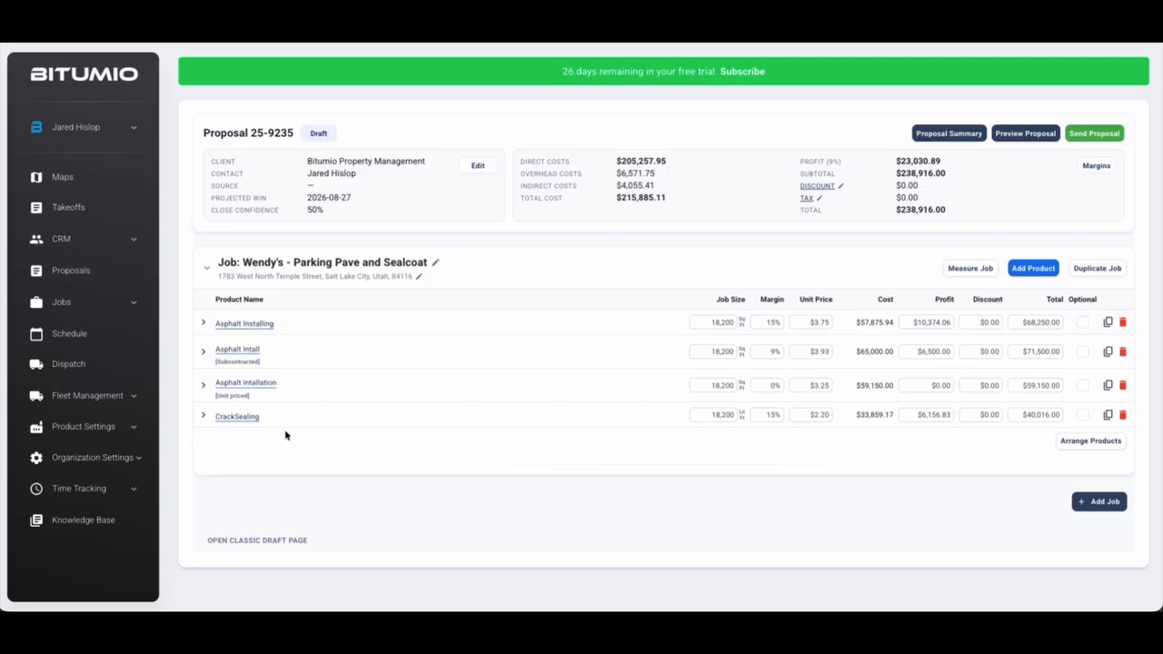
pyautogui.click(203, 415)
pyautogui.scroll(-4, 395, 462)
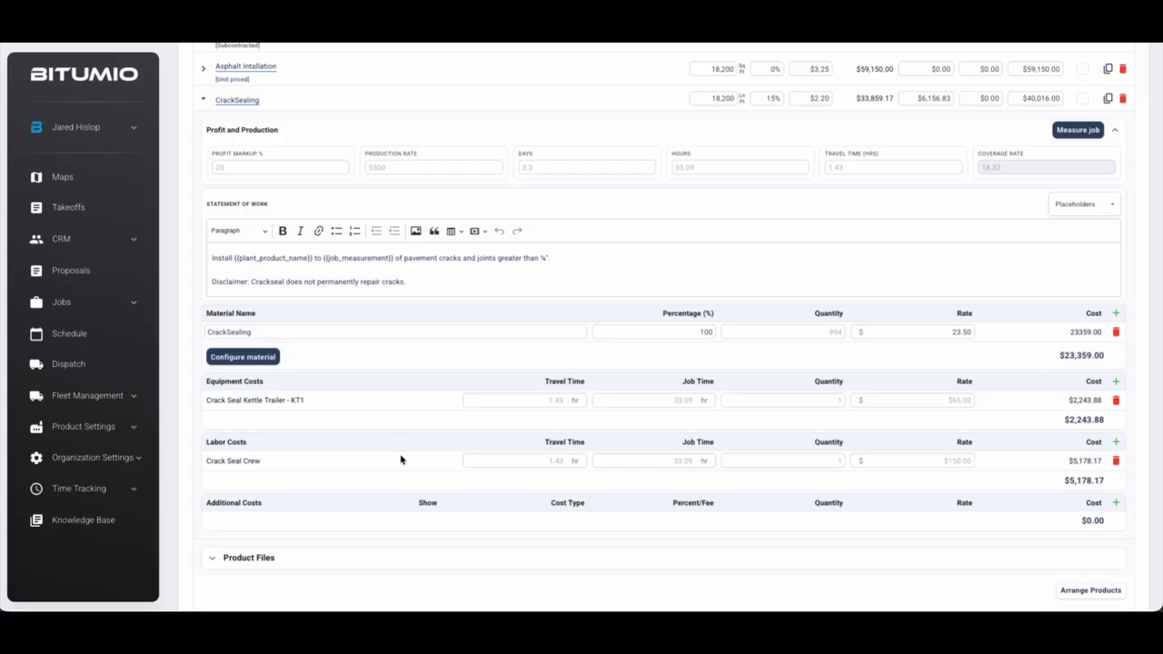
# Open the CrackSealing map and trace a crack line along the lot's north edge and east side
pyautogui.doubleClick(741, 99)
pyautogui.click(719, 99)
pyautogui.doubleClick(736, 97)
pyautogui.click(1078, 130)
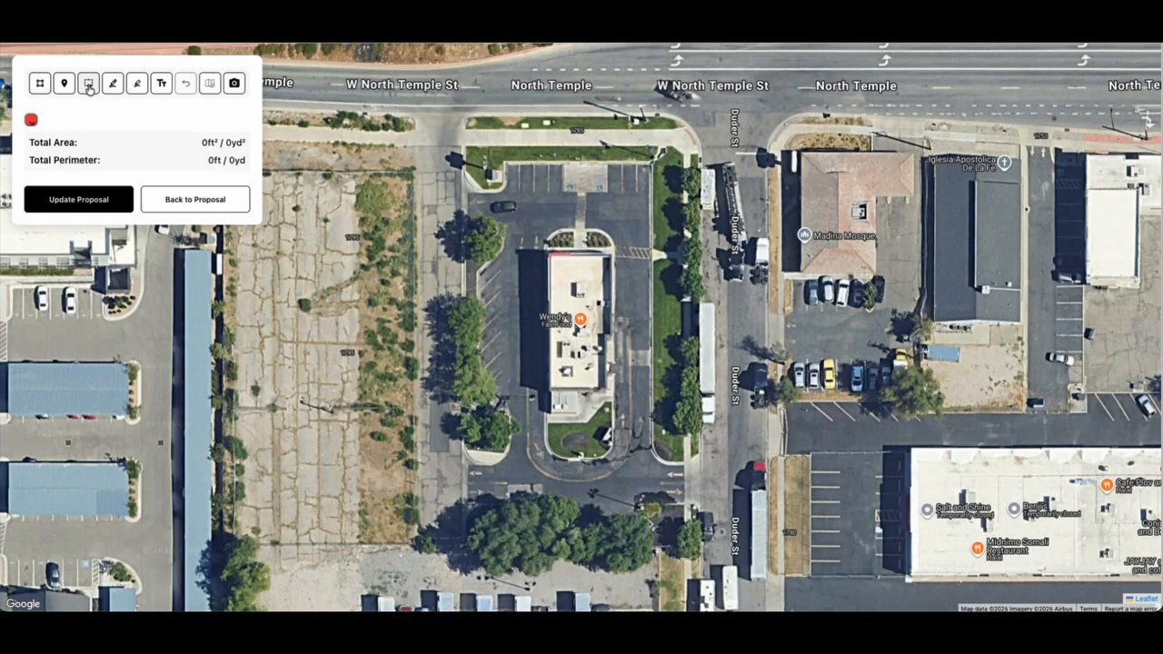
pyautogui.click(89, 86)
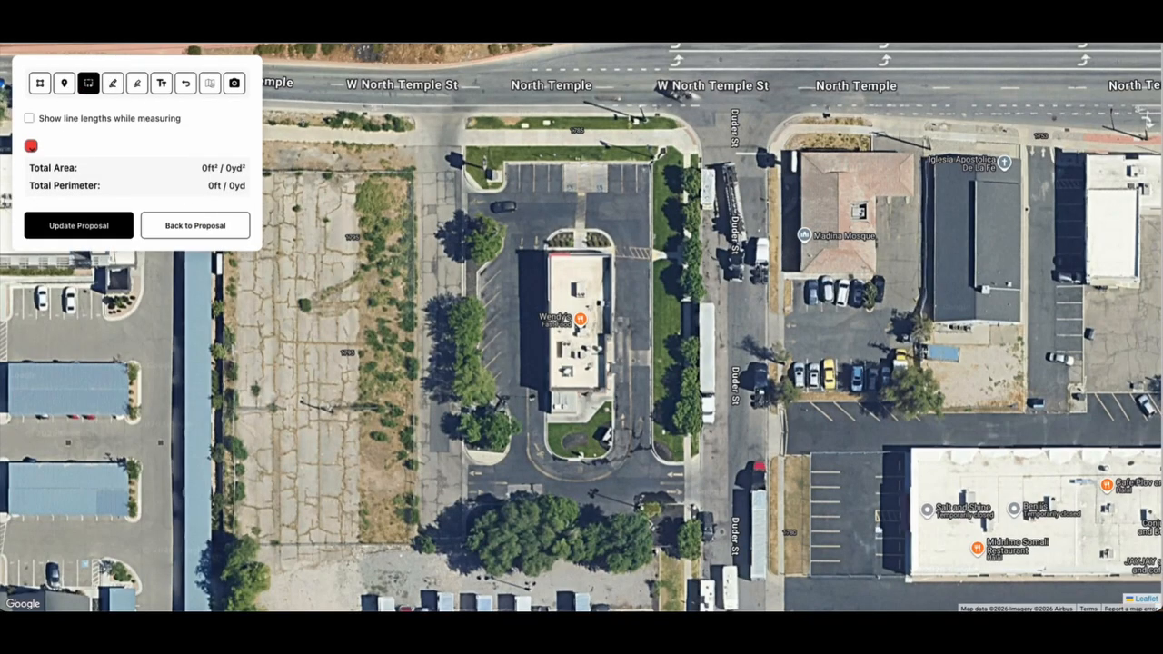
pyautogui.click(503, 164)
pyautogui.click(647, 163)
pyautogui.click(650, 450)
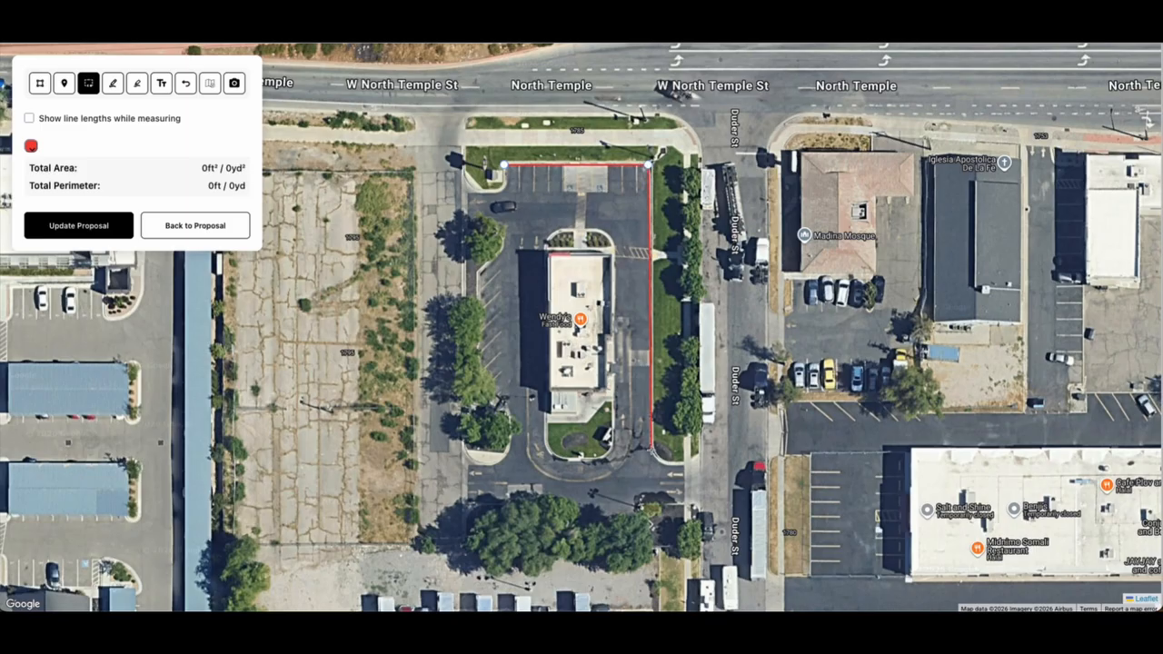
pyautogui.doubleClick(685, 465)
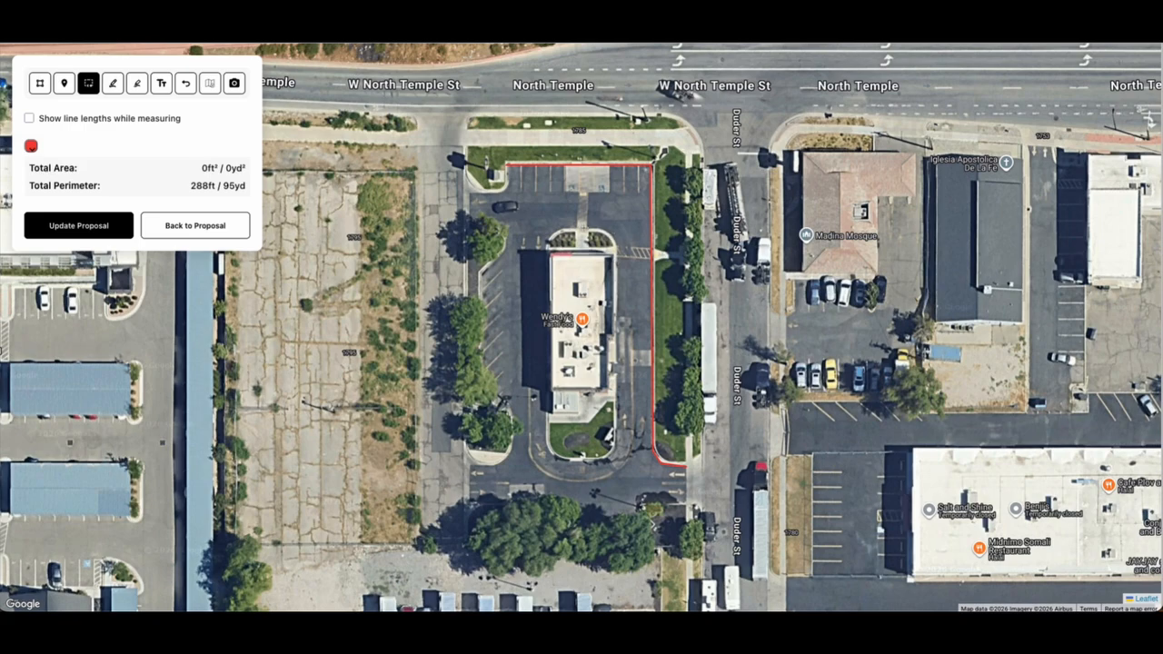
# Trace more cracks freehand near the north parking area and drive-thru, then send the 596 ft total to the proposal
pyautogui.click(139, 83)
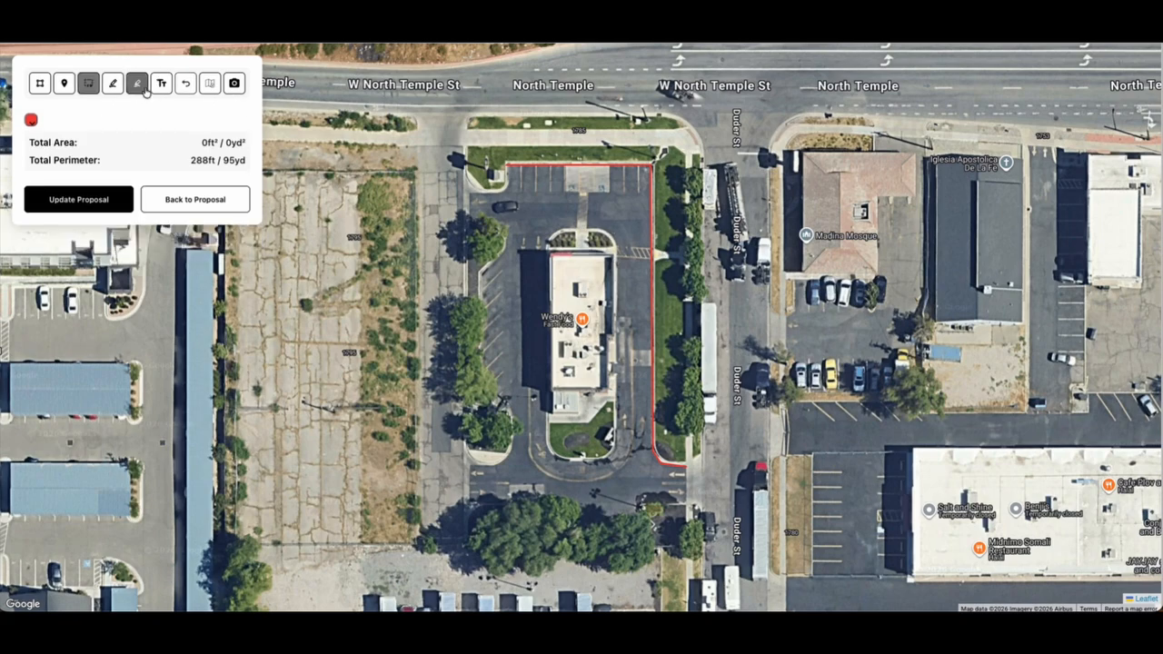
pyautogui.moveTo(552, 182)
pyautogui.mouseDown()
pyautogui.moveTo(565, 210)
pyautogui.moveTo(604, 202)
pyautogui.moveTo(600, 220)
pyautogui.moveTo(641, 188)
pyautogui.moveTo(628, 181)
pyautogui.moveTo(613, 182)
pyautogui.moveTo(647, 218)
pyautogui.mouseUp()
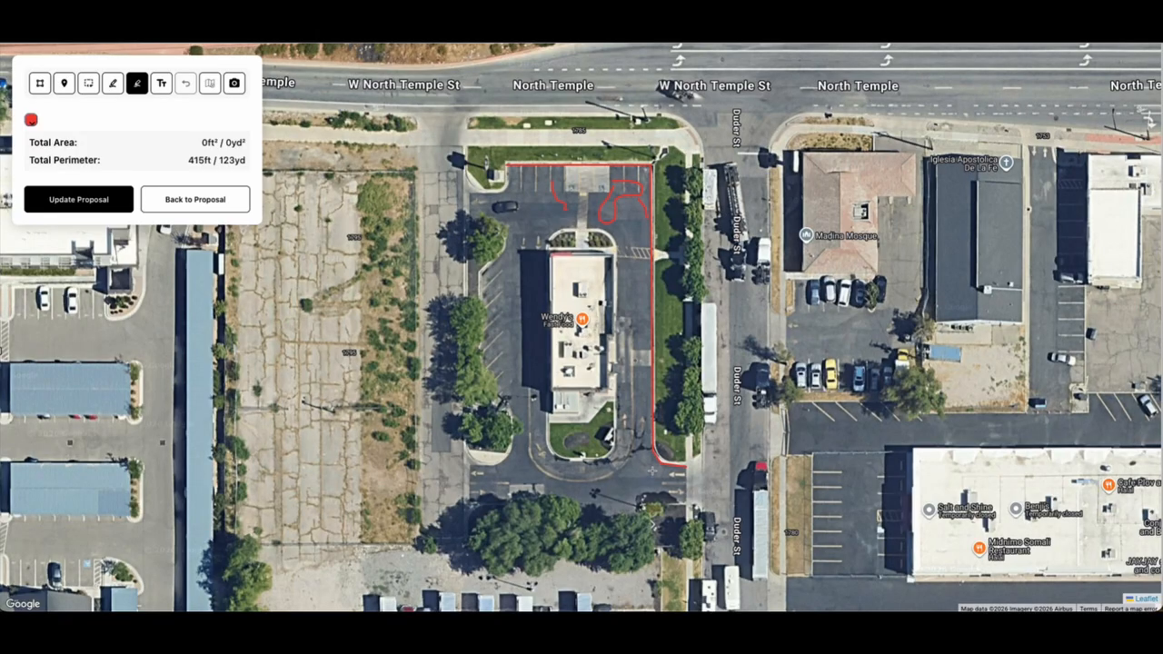
pyautogui.moveTo(651, 452)
pyautogui.mouseDown()
pyautogui.moveTo(647, 475)
pyautogui.moveTo(641, 301)
pyautogui.mouseUp()
pyautogui.moveTo(195, 161); pyautogui.dragTo(223, 159)
pyautogui.click(69, 198)
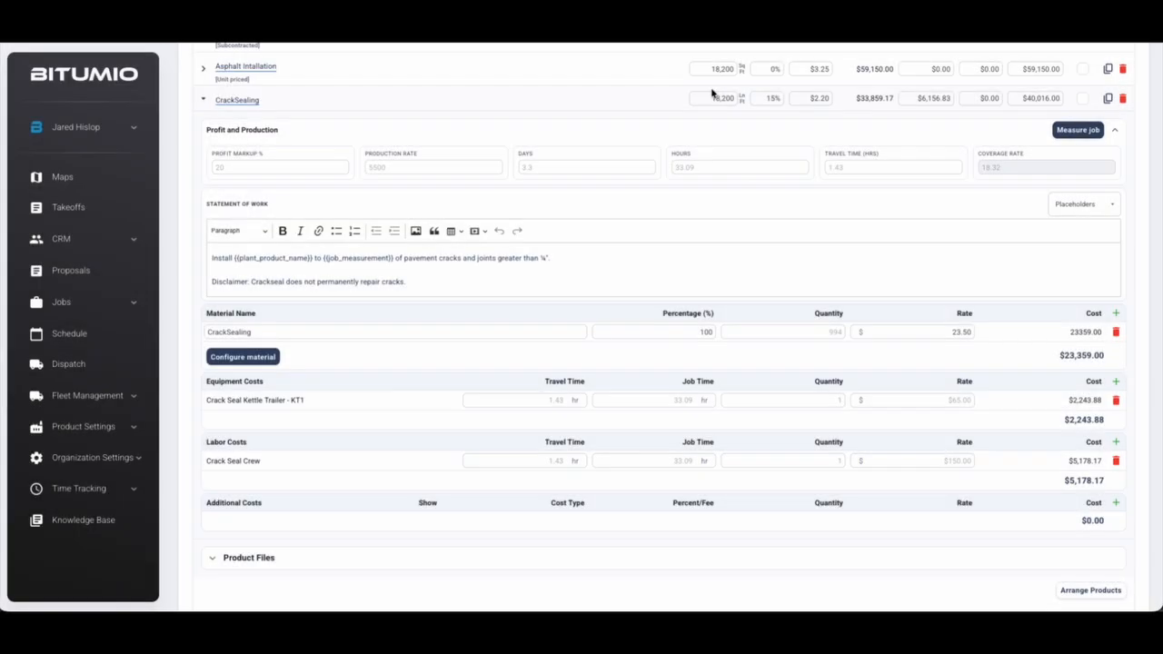
# Set the CrackSealing hours to 2
pyautogui.click(403, 167)
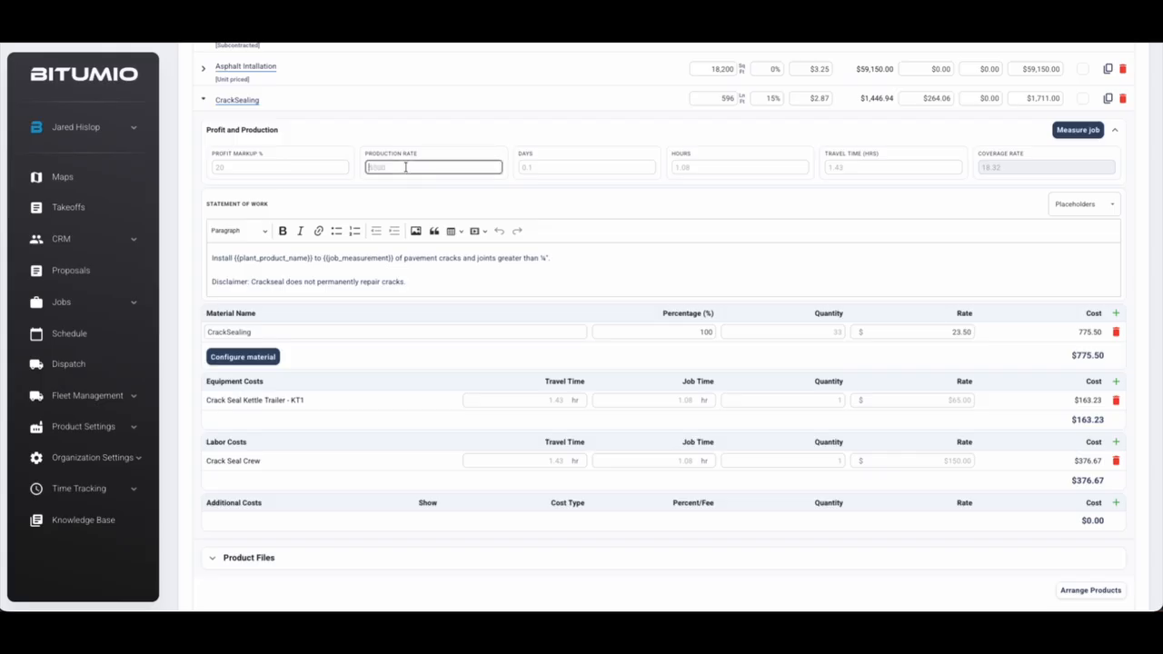
pyautogui.click(701, 167)
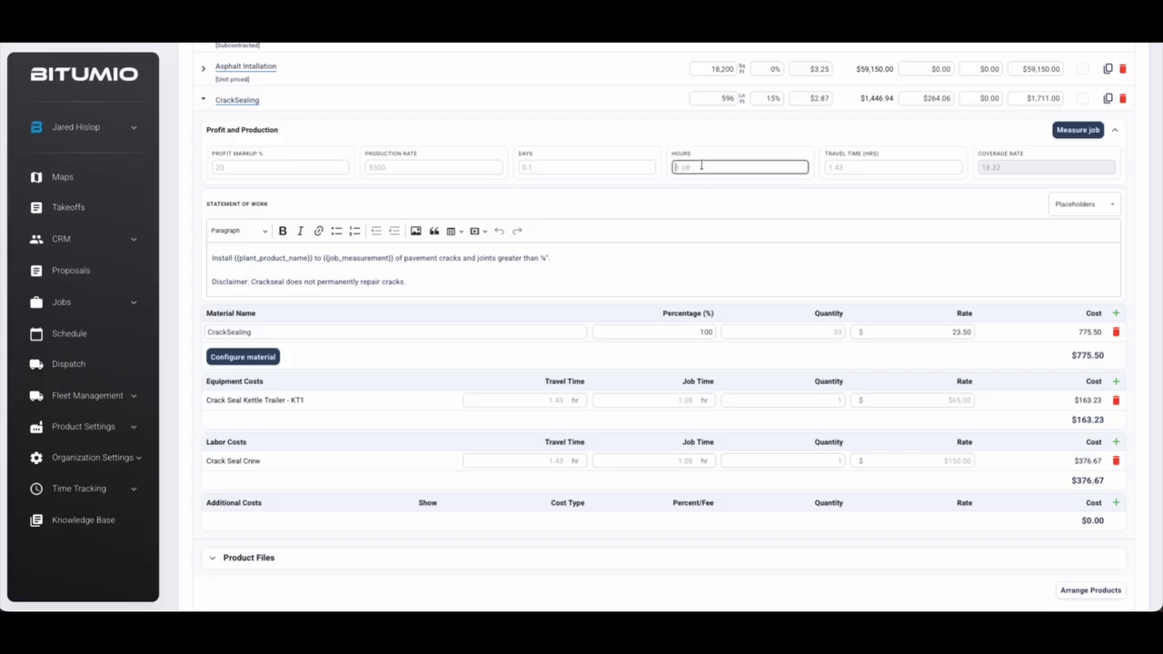
pyautogui.click(873, 167)
pyautogui.click(710, 167)
pyautogui.write('2')
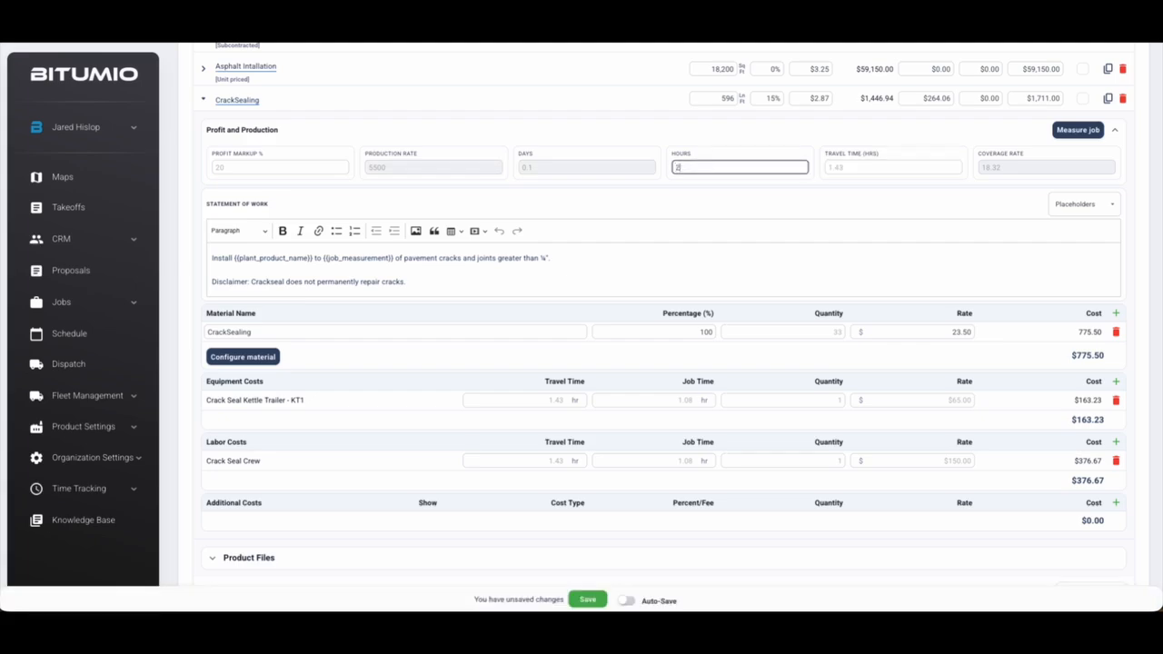
pyautogui.press('Return')
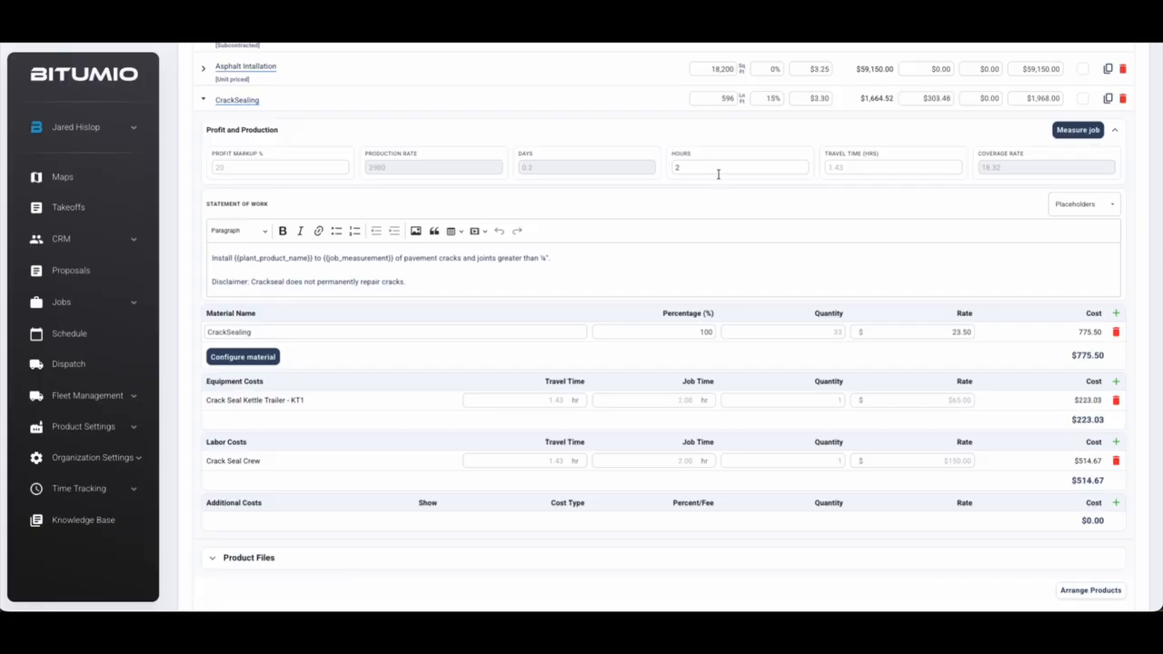
# Review the CrackSealing material name, quantity and 23.50 rate without changing them
pyautogui.scroll(-1, 705, 169)
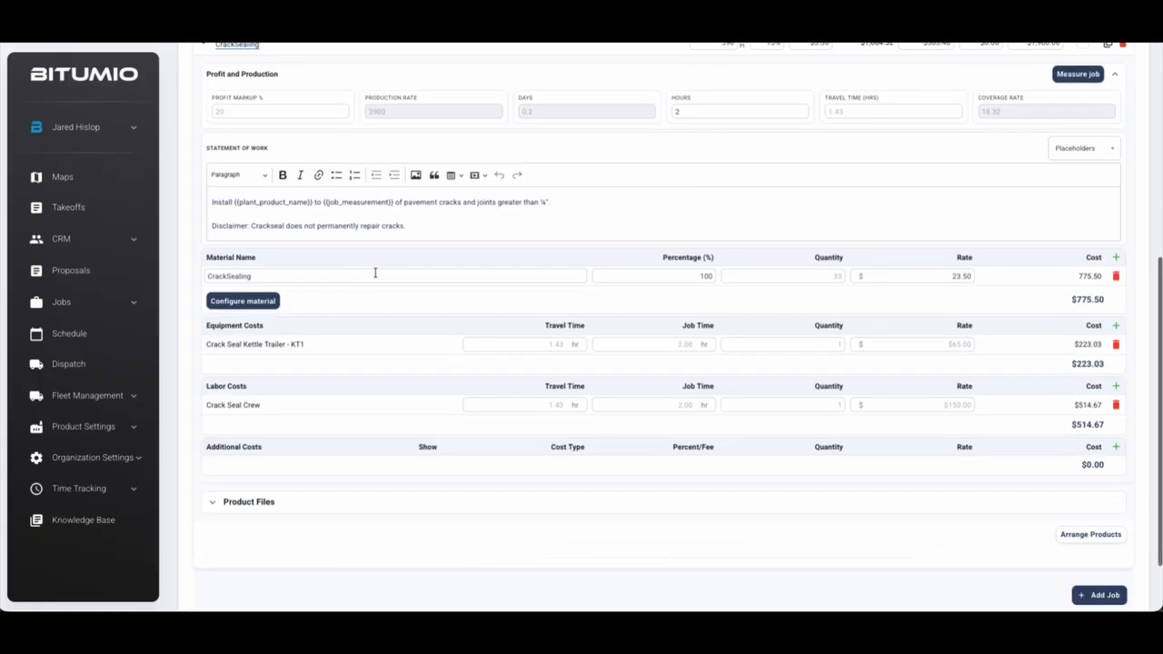
pyautogui.click(369, 274)
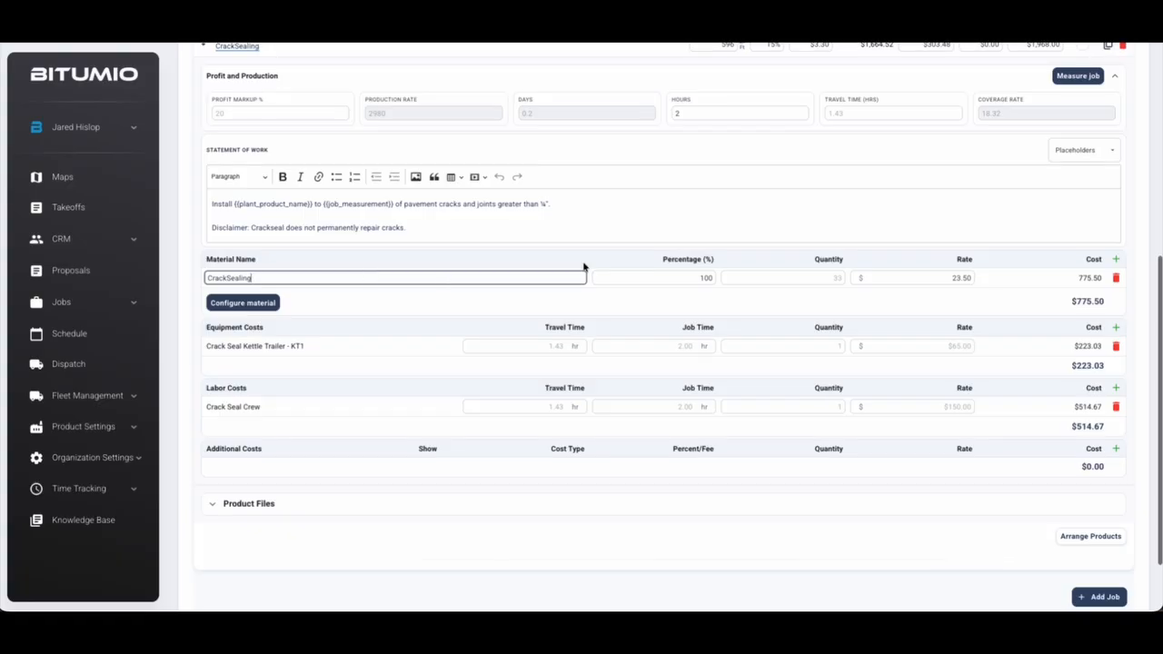
pyautogui.click(835, 275)
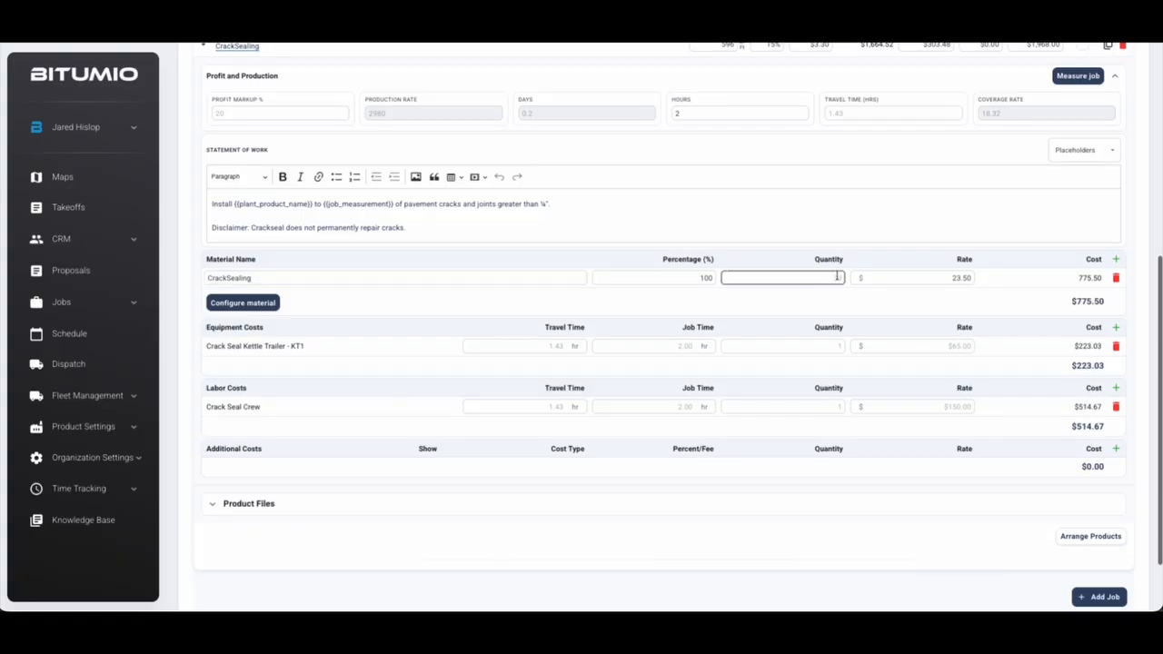
pyautogui.click(945, 278)
pyautogui.click(951, 293)
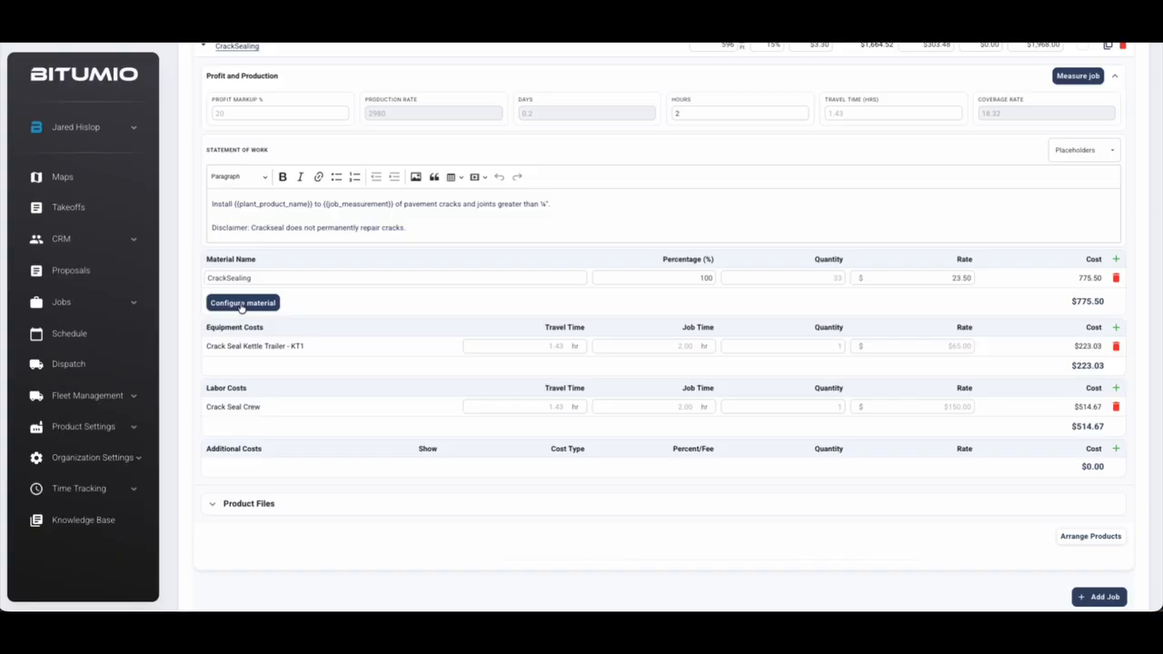
# Set the crack sealing material's crack width to 0.5 inches, save, and reopen to verify it
pyautogui.click(241, 306)
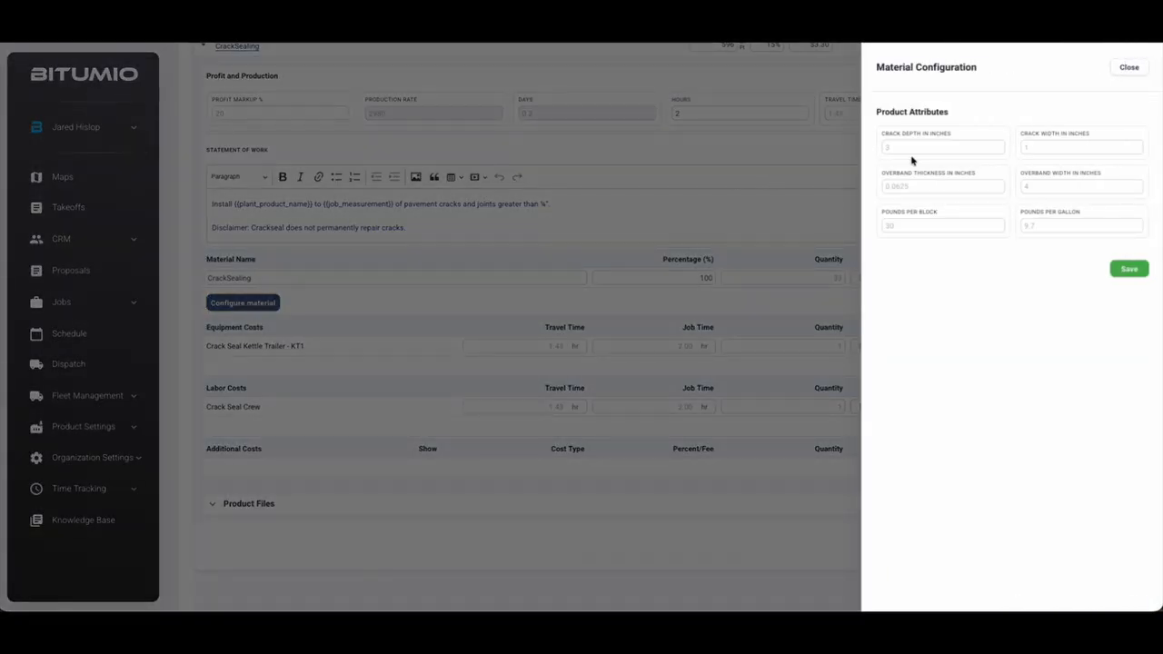
pyautogui.click(900, 145)
pyautogui.click(1037, 145)
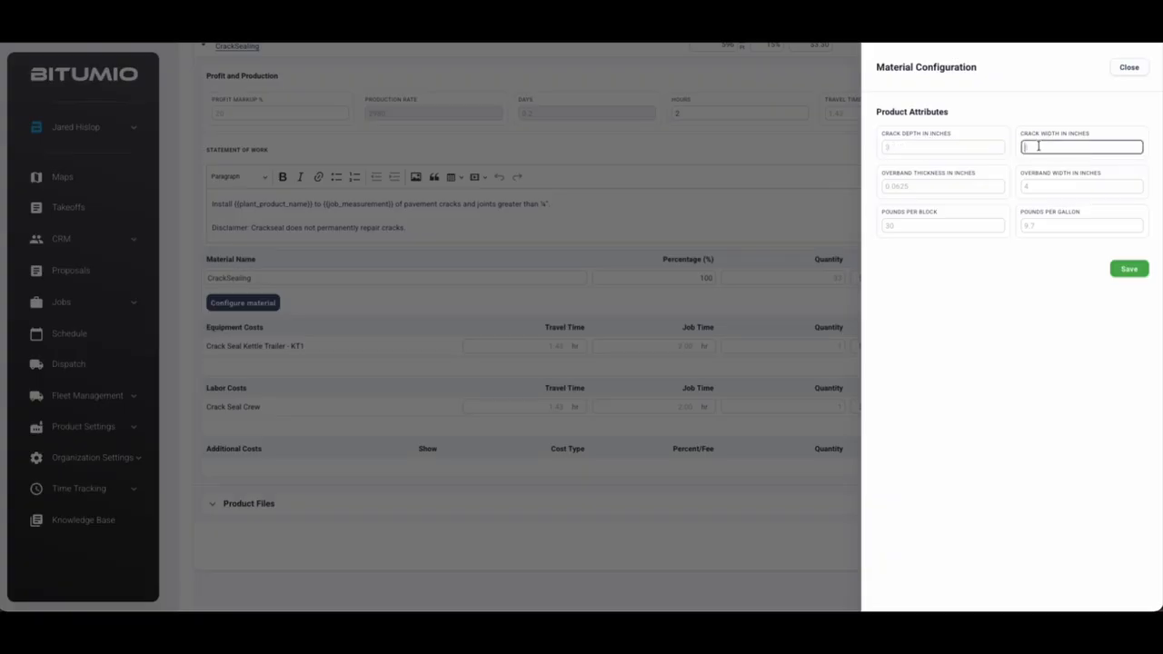
pyautogui.write('.5')
pyautogui.click(1037, 283)
pyautogui.click(1133, 275)
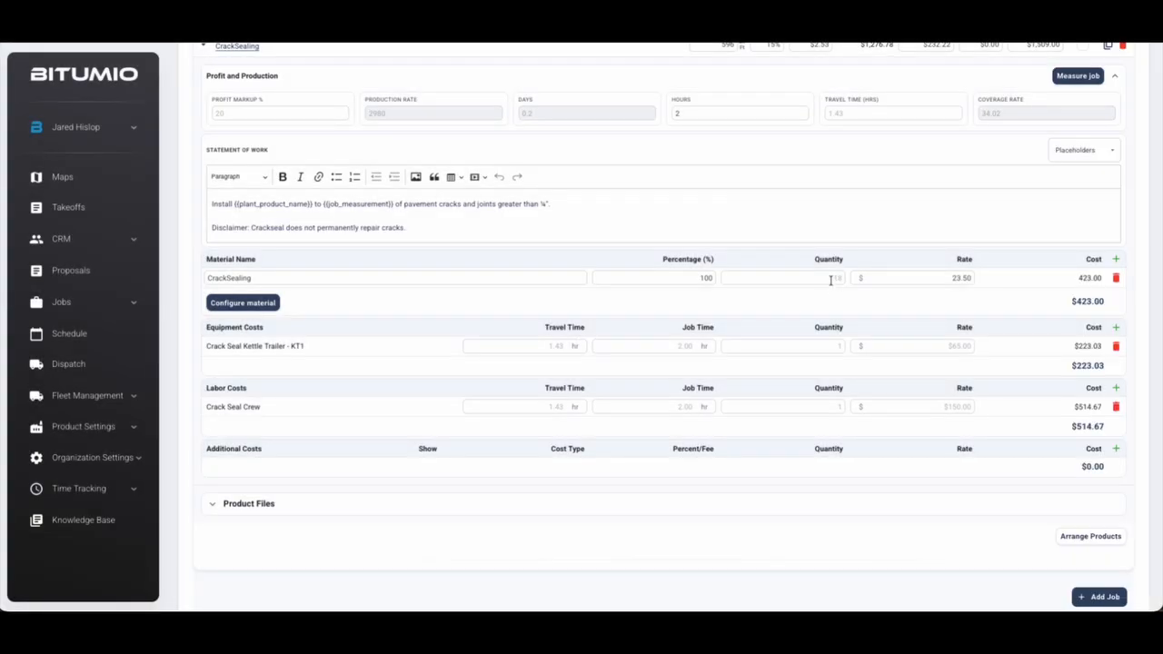
pyautogui.click(236, 306)
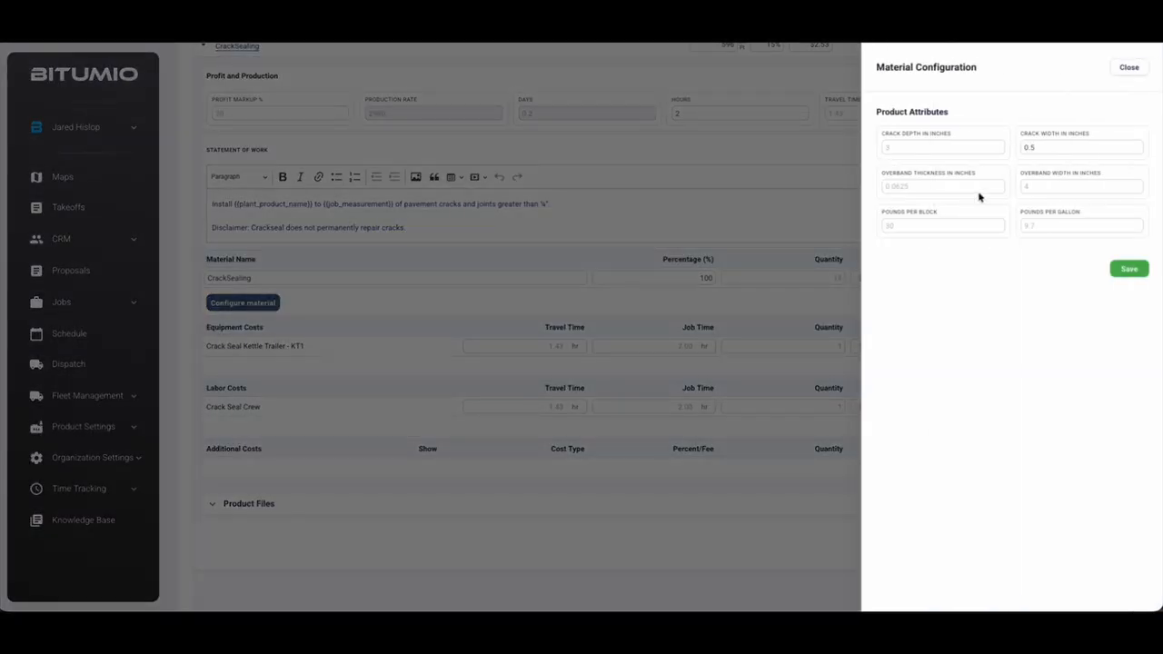
pyautogui.click(1130, 70)
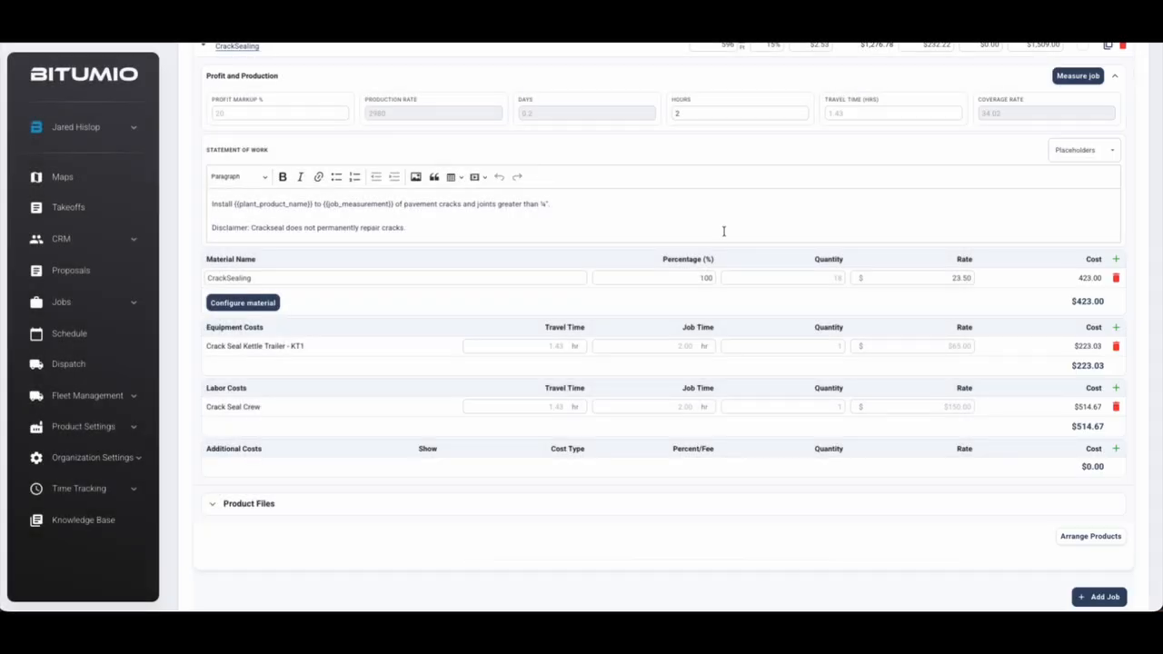
# Review the kettle trailer equipment and Crack Seal Crew labor entries
pyautogui.scroll(-1, 724, 231)
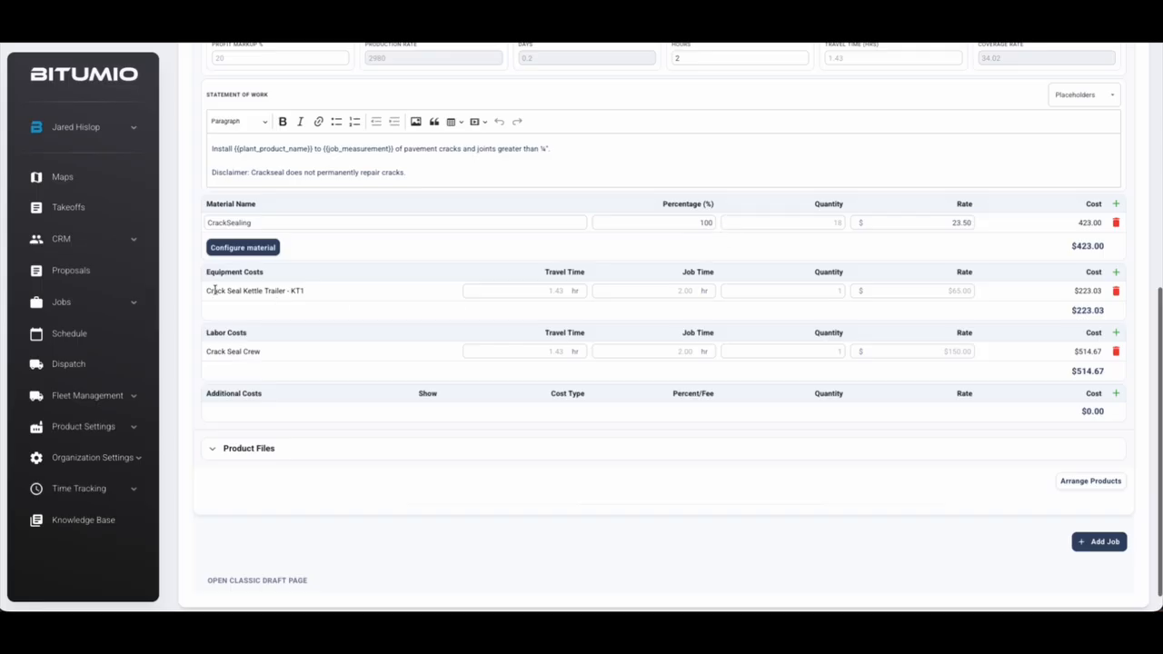
pyautogui.moveTo(212, 290); pyautogui.dragTo(306, 291)
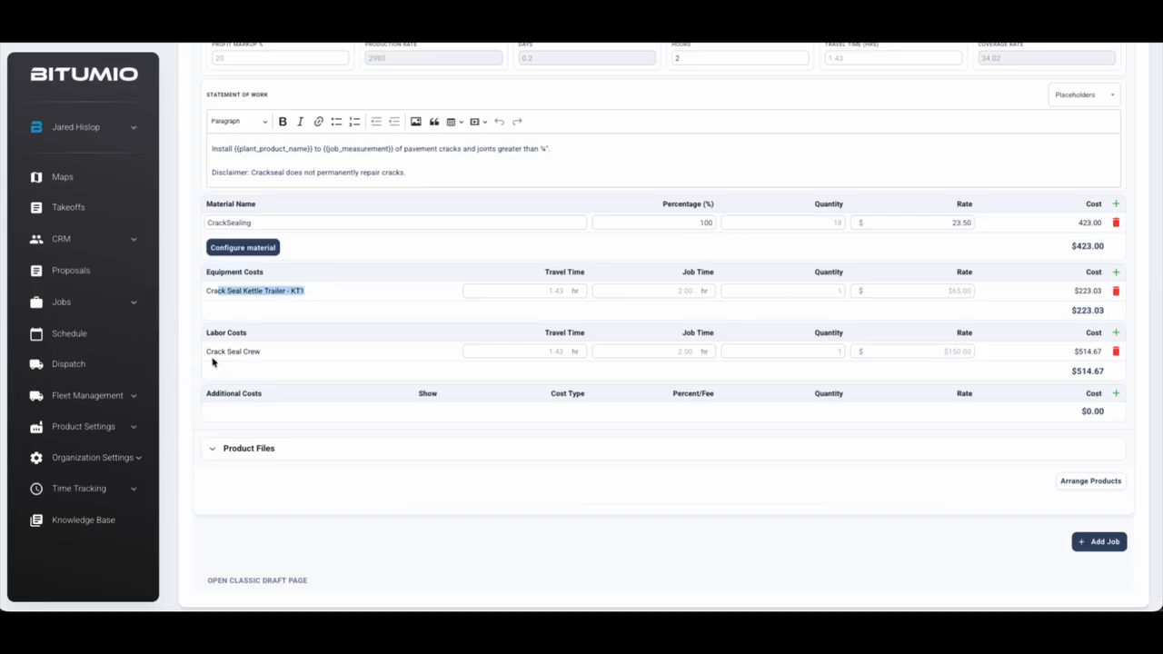
pyautogui.moveTo(211, 350); pyautogui.dragTo(281, 351)
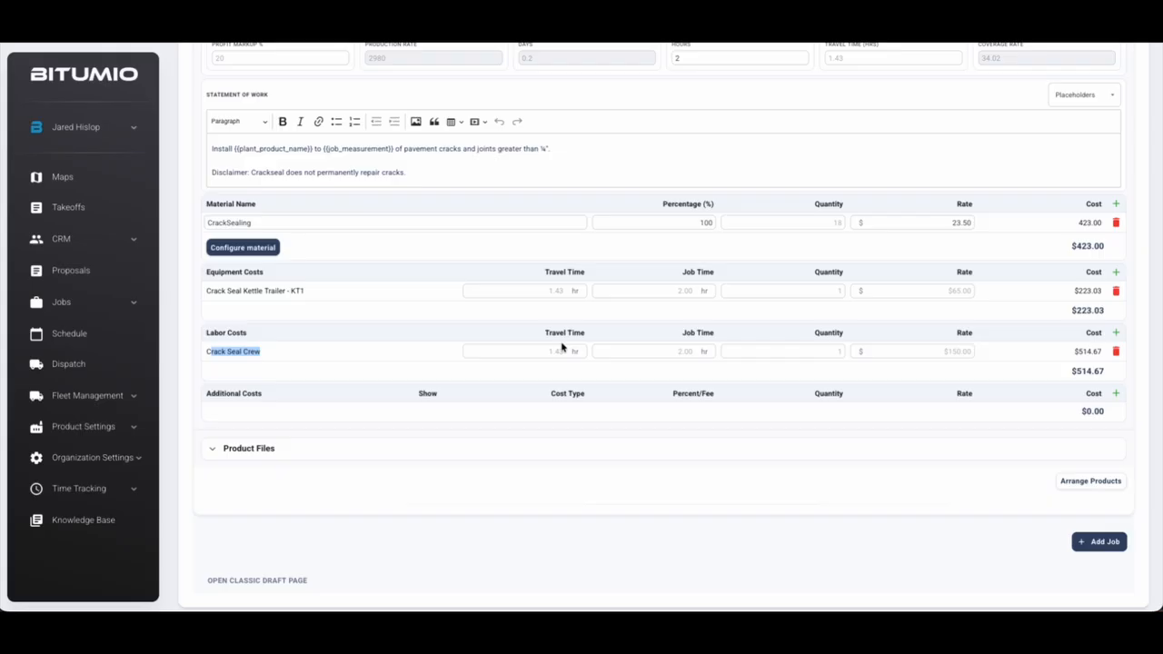
pyautogui.click(907, 499)
# Collapse CrackSealing, check the Asphalt Installation profit, then expand and collapse CrackSealing again
pyautogui.scroll(5, 808, 496)
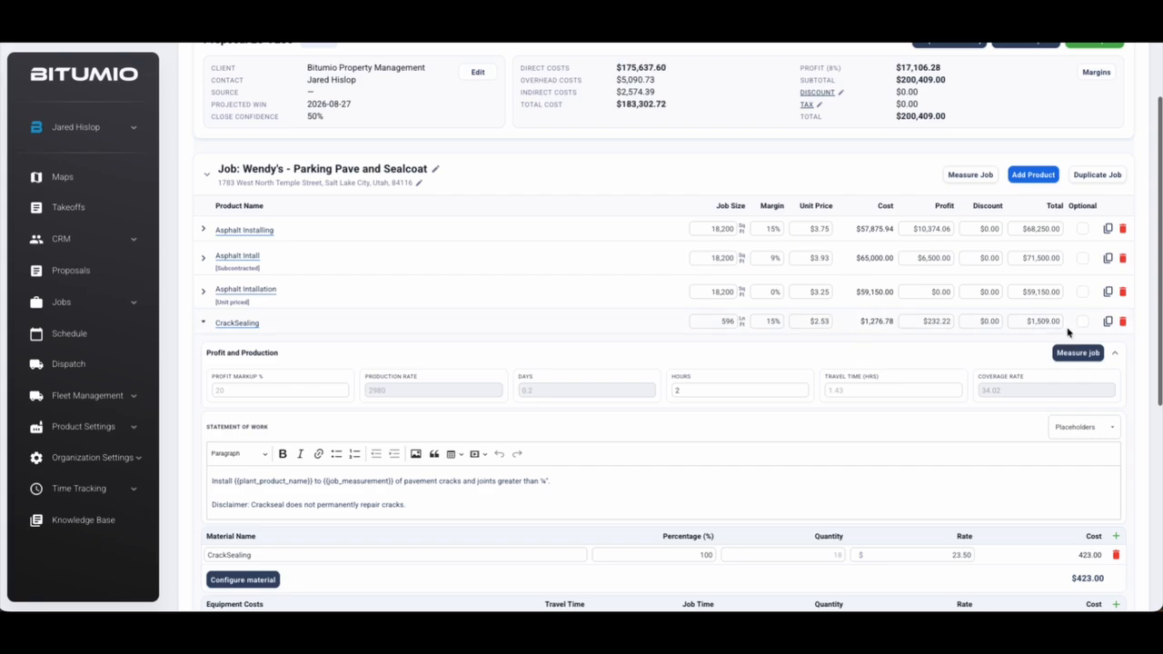
pyautogui.click(204, 322)
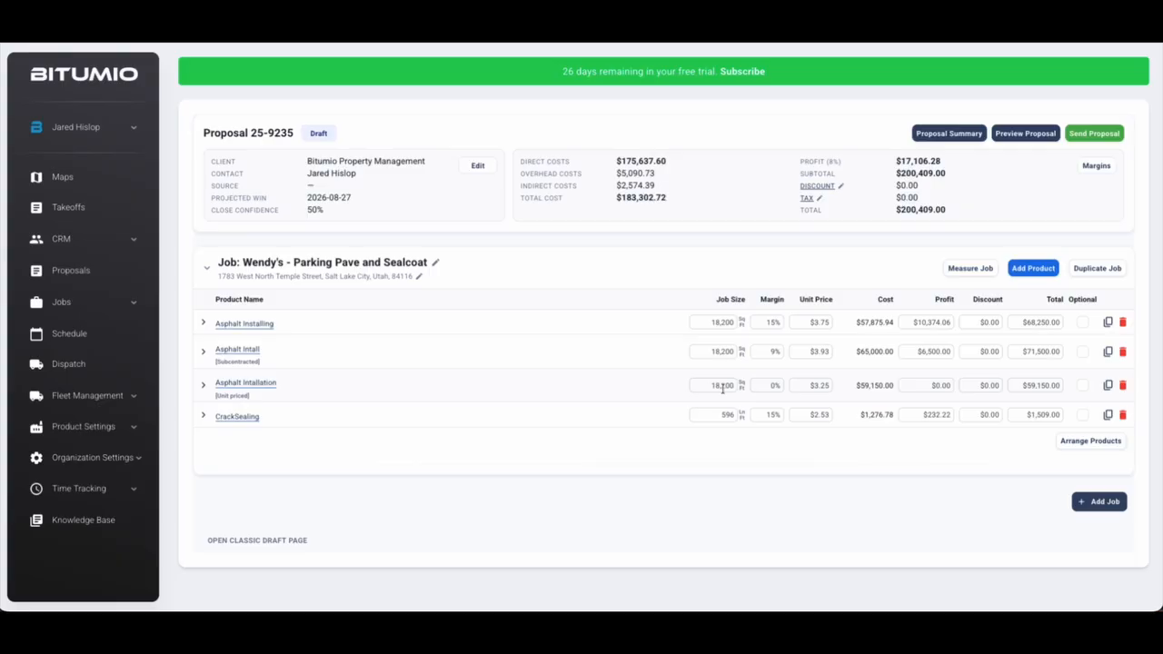
pyautogui.click(929, 386)
pyautogui.click(626, 501)
pyautogui.click(204, 419)
pyautogui.scroll(-4, 273, 433)
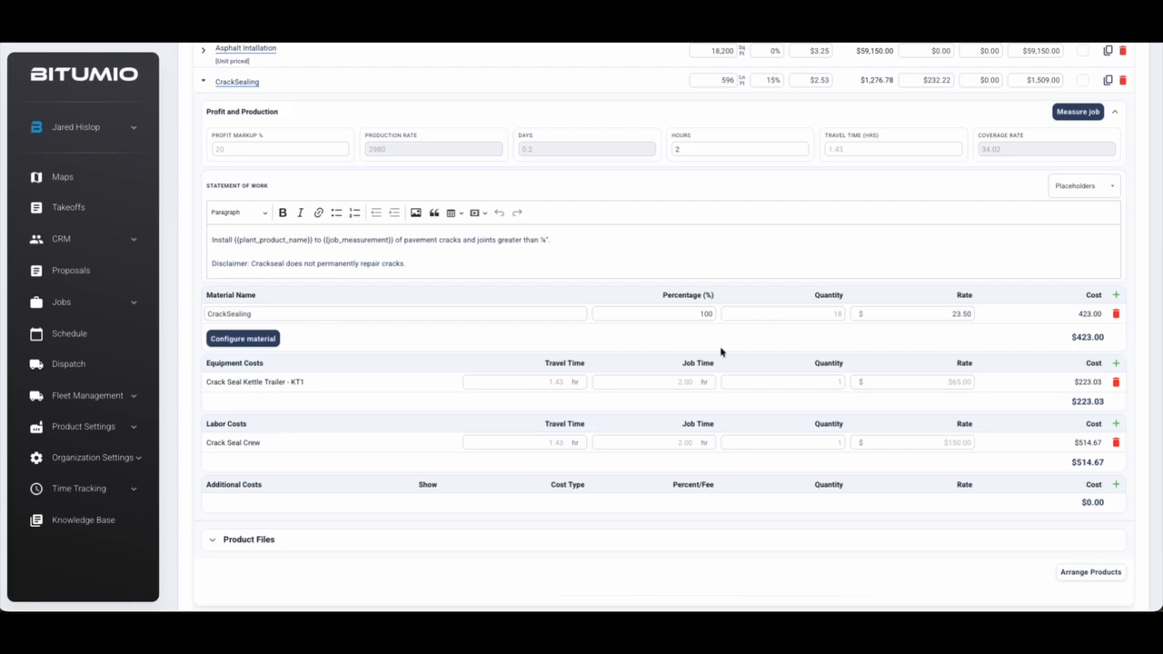
pyautogui.scroll(1, 722, 352)
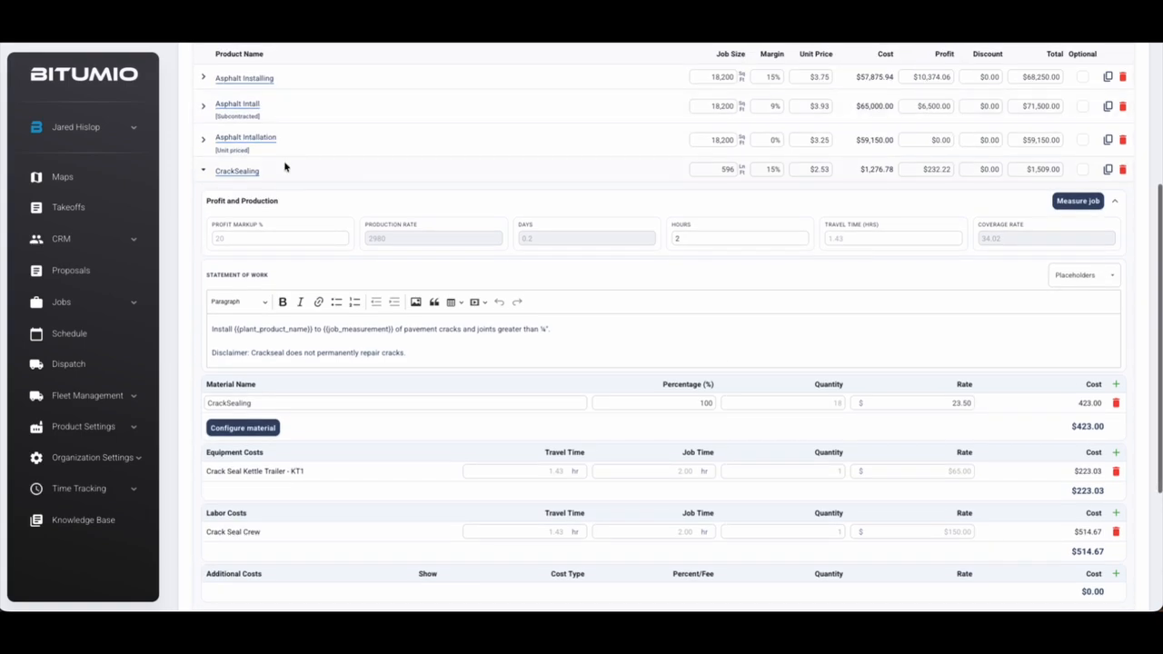
pyautogui.click(202, 172)
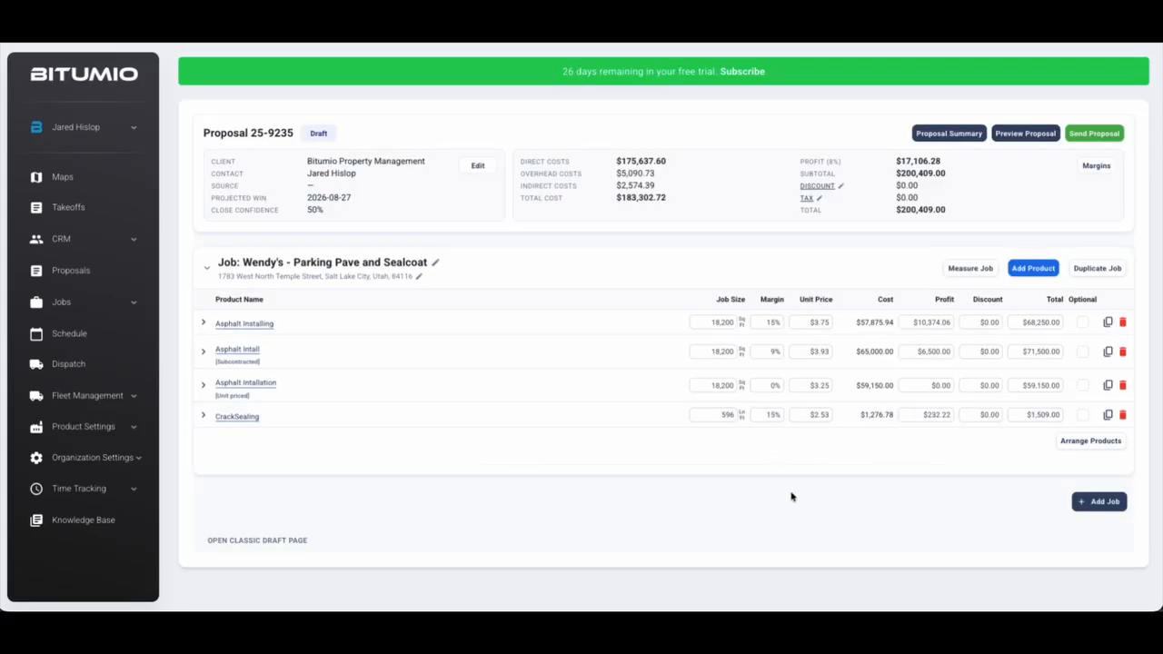
# Start sending the proposal and review the email subject line and body text
pyautogui.click(1094, 137)
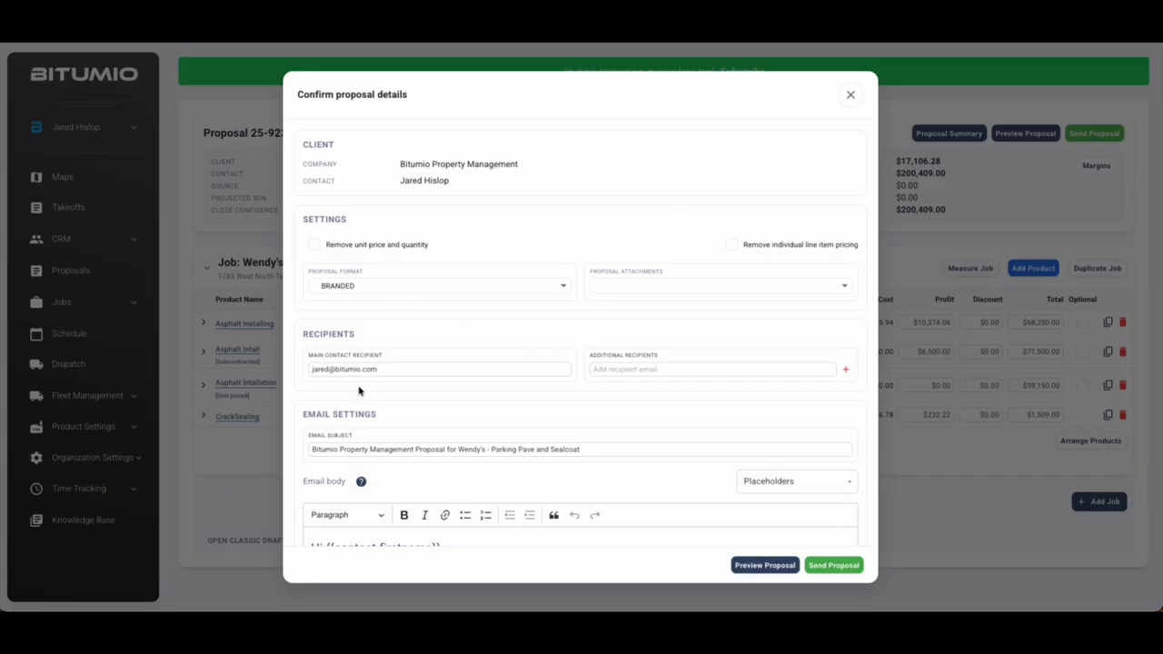
pyautogui.scroll(-3, 587, 341)
pyautogui.scroll(1, 472, 236)
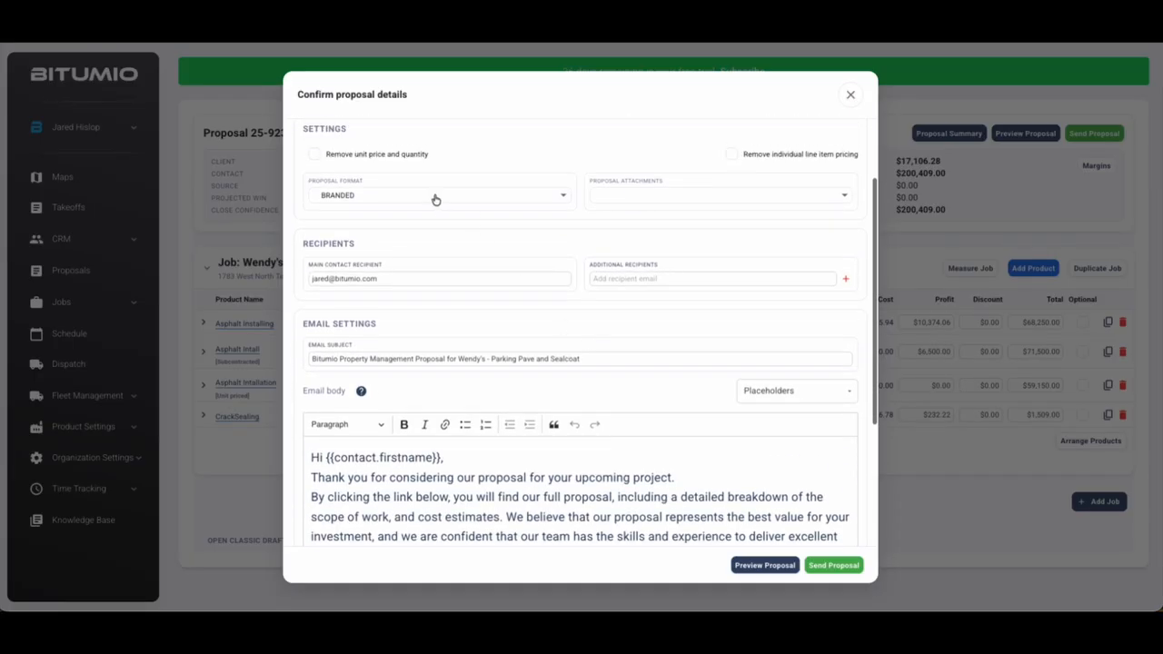
pyautogui.scroll(-2, 648, 190)
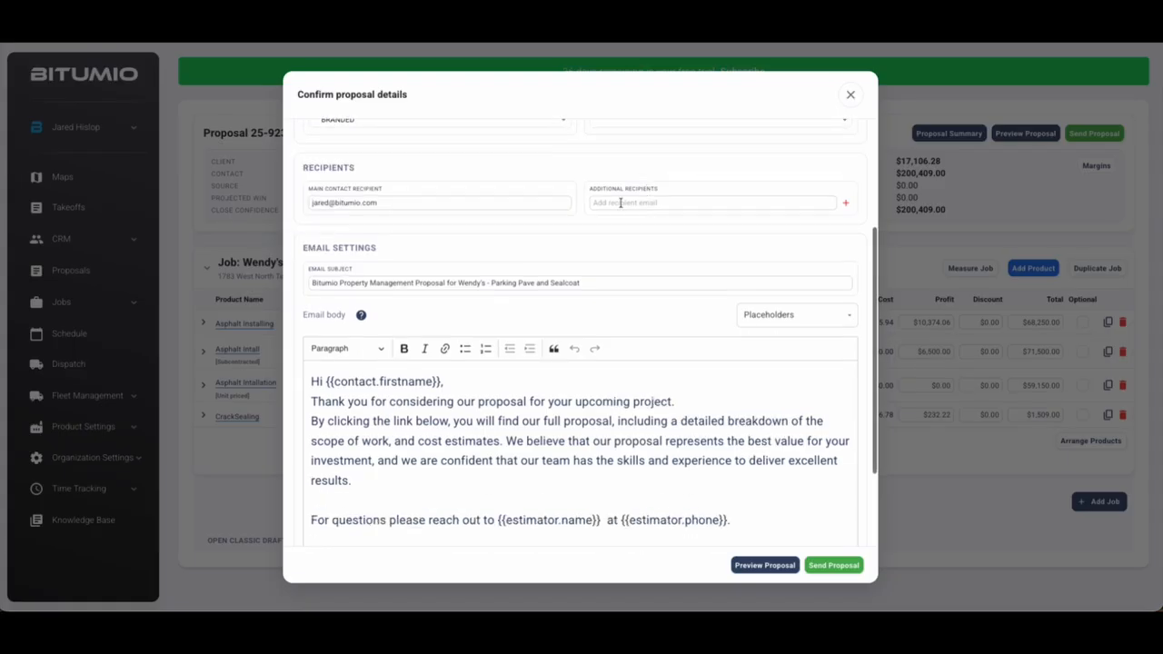
pyautogui.scroll(-2, 621, 203)
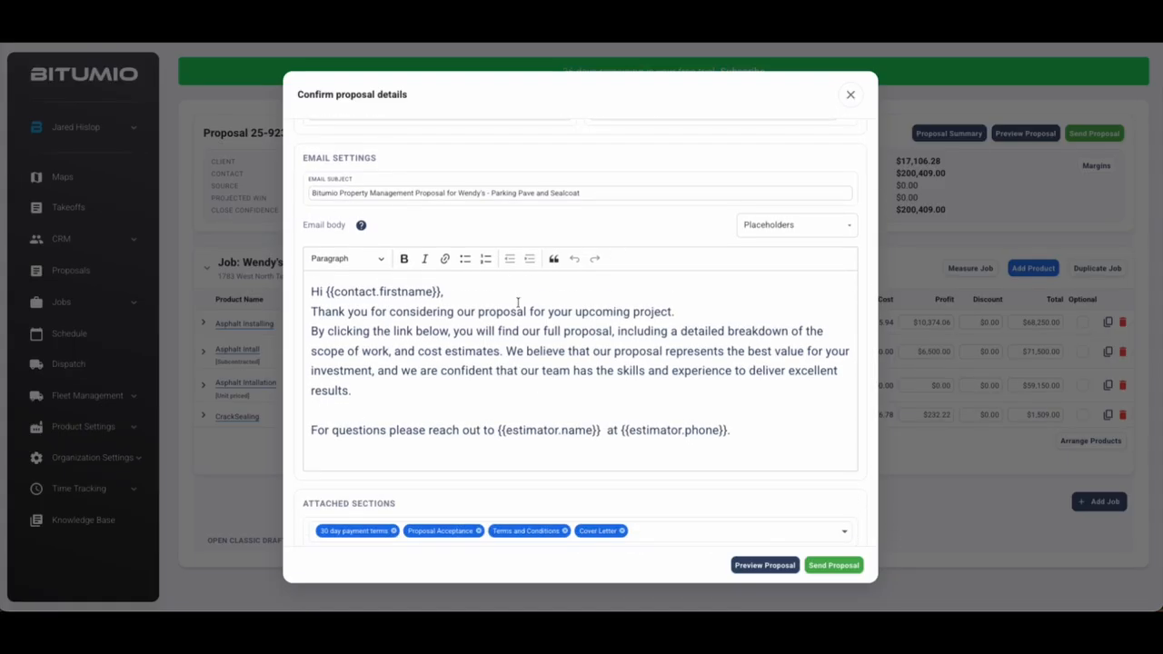
pyautogui.click(504, 189)
pyautogui.click(493, 312)
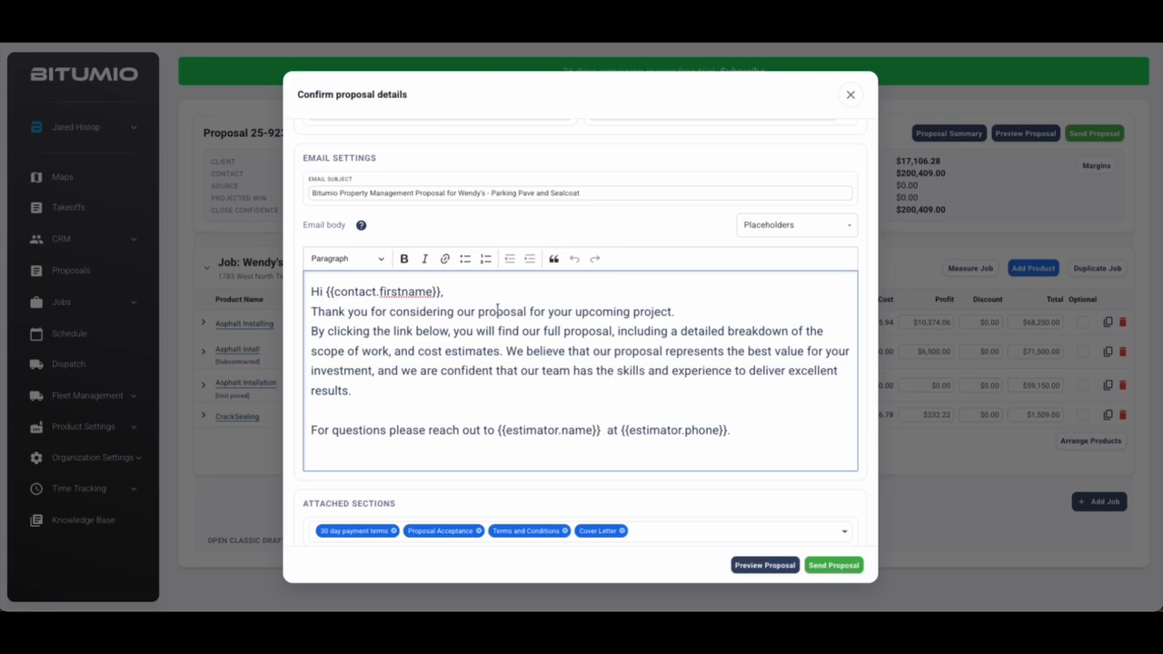
pyautogui.scroll(-1, 497, 311)
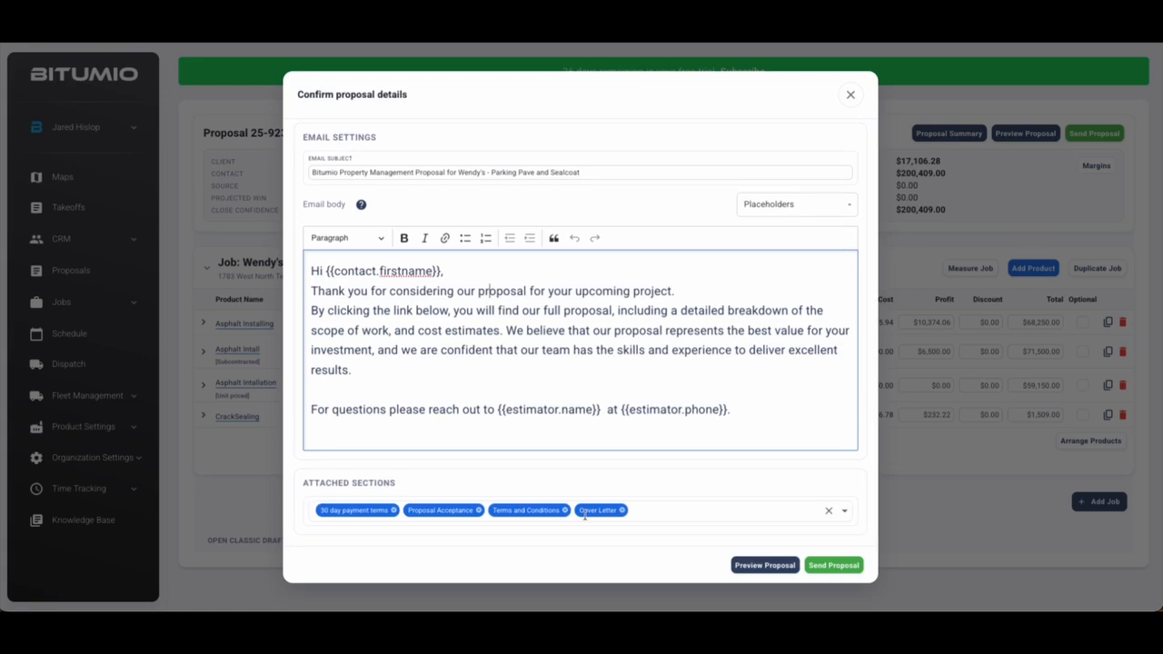
# Attach Sealcoat terms and 15 day payment terms in place of 30 day terms, then send
pyautogui.click(640, 512)
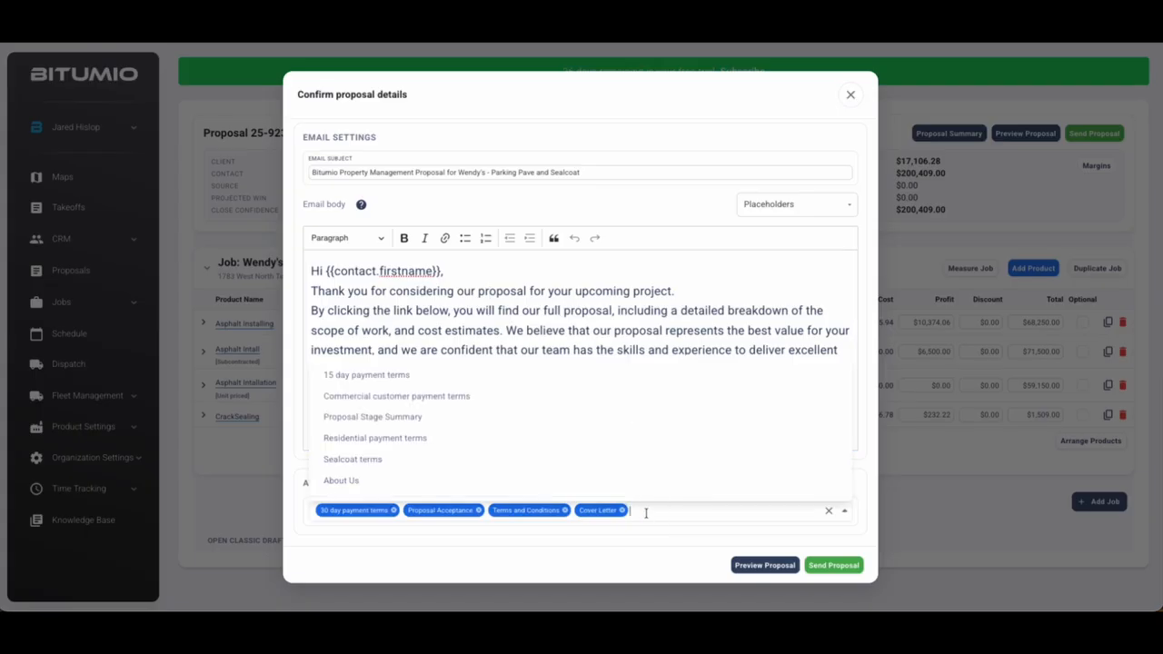
pyautogui.click(401, 461)
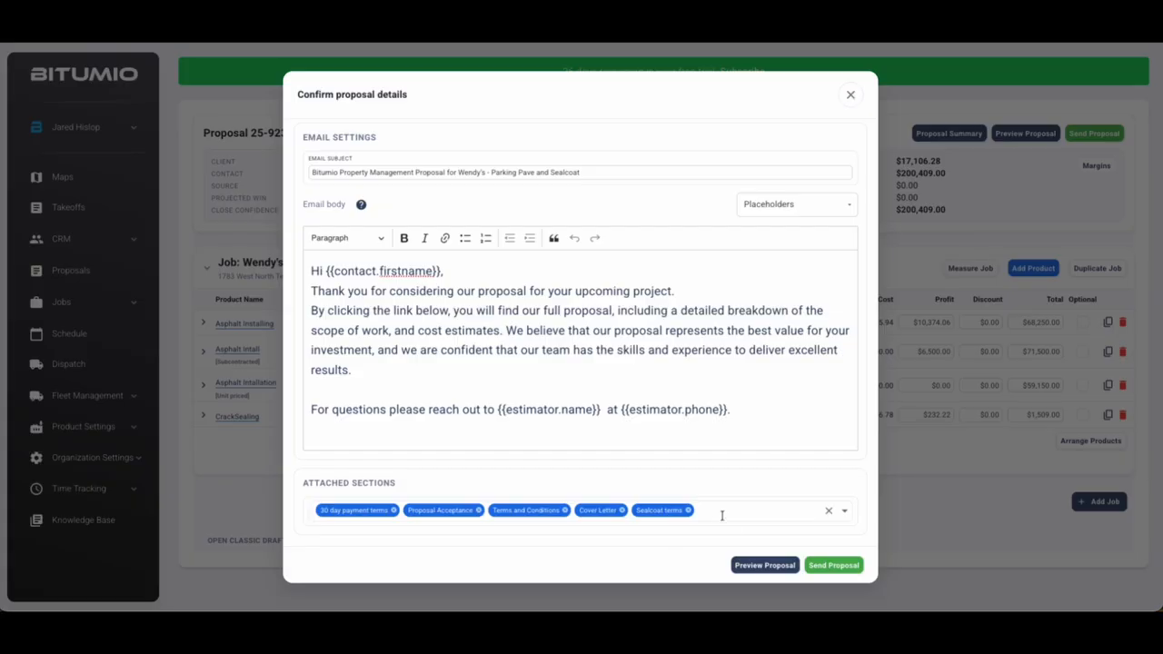
pyautogui.click(394, 510)
pyautogui.click(629, 515)
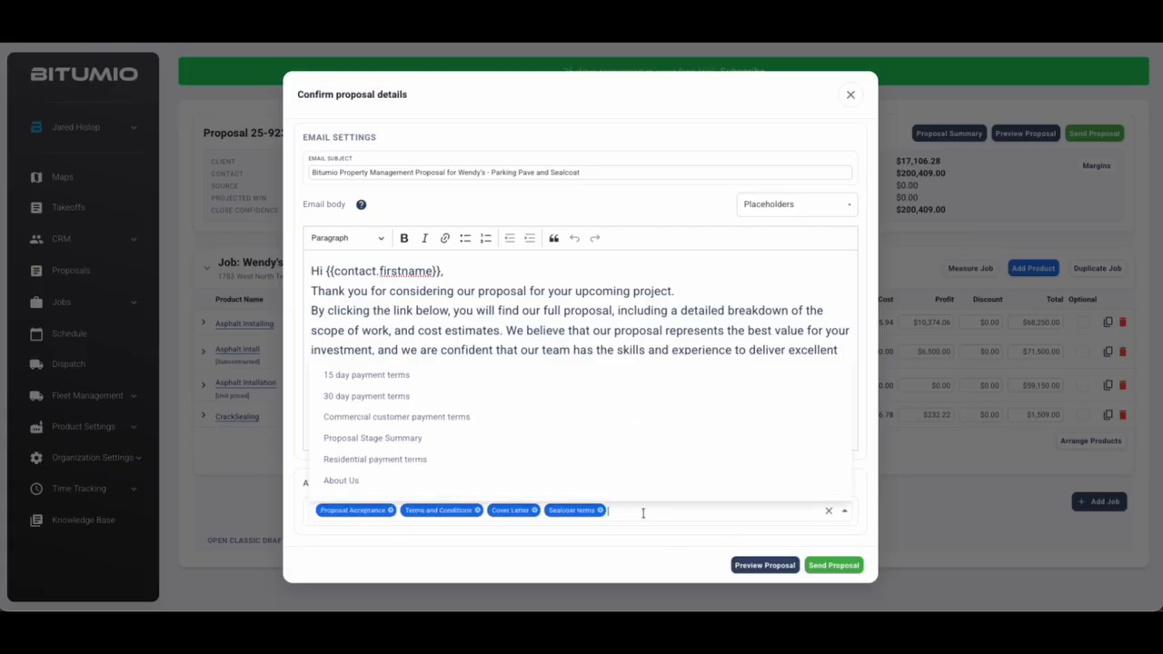
pyautogui.click(391, 375)
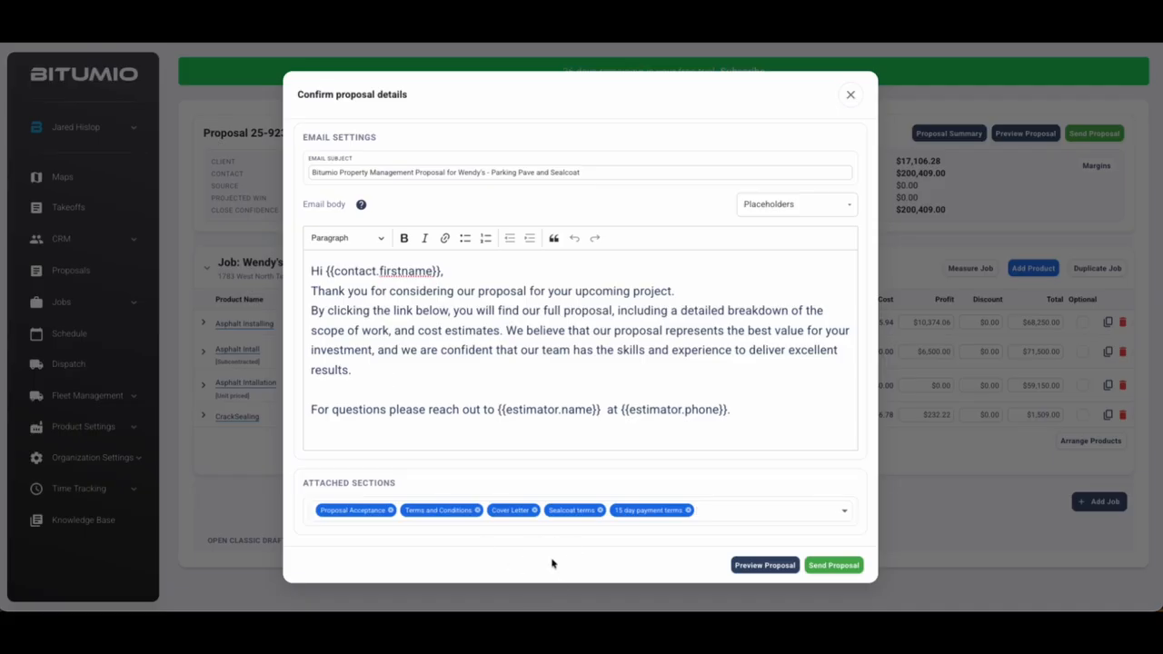
pyautogui.click(834, 566)
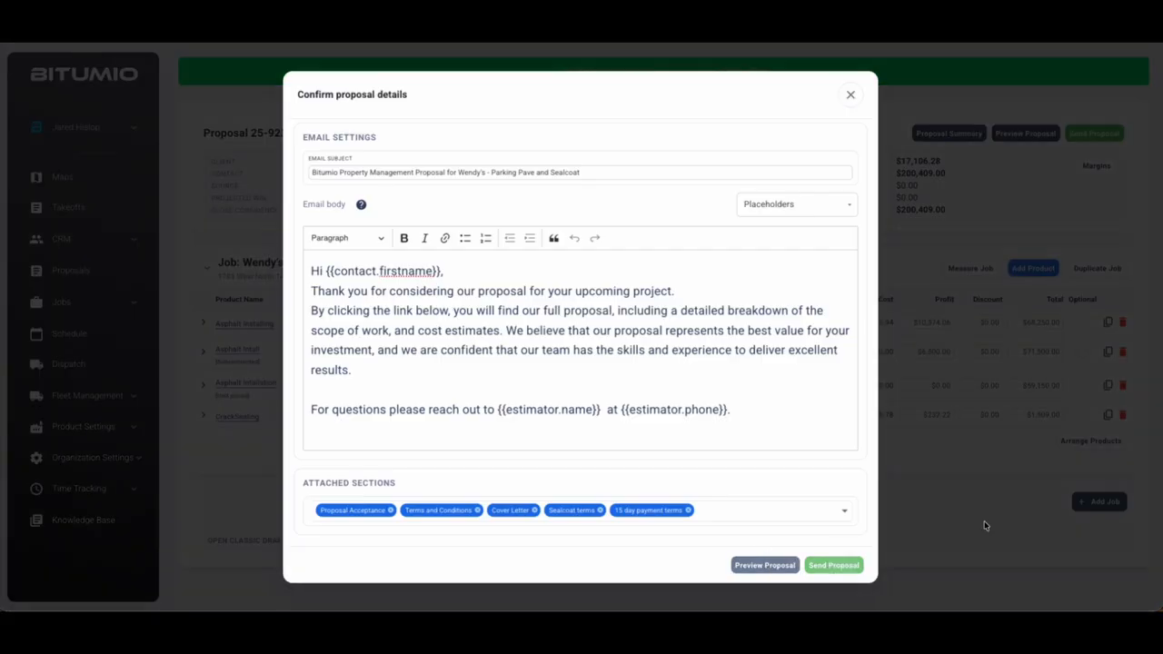